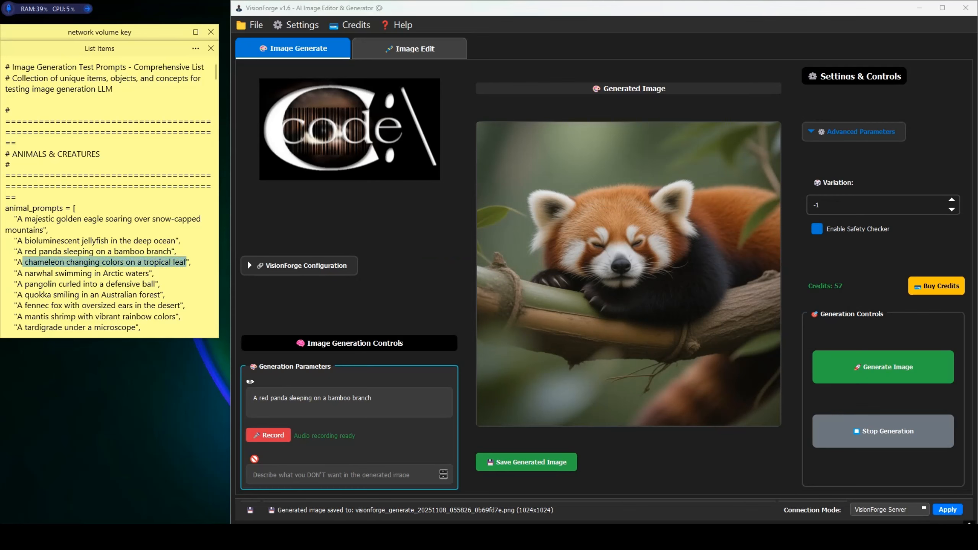
Replace the generation prompt with "A chameleon changing colors on a tropical leaf" and generate the image
{"action": "triple_click", "coordinate": [316, 398]}
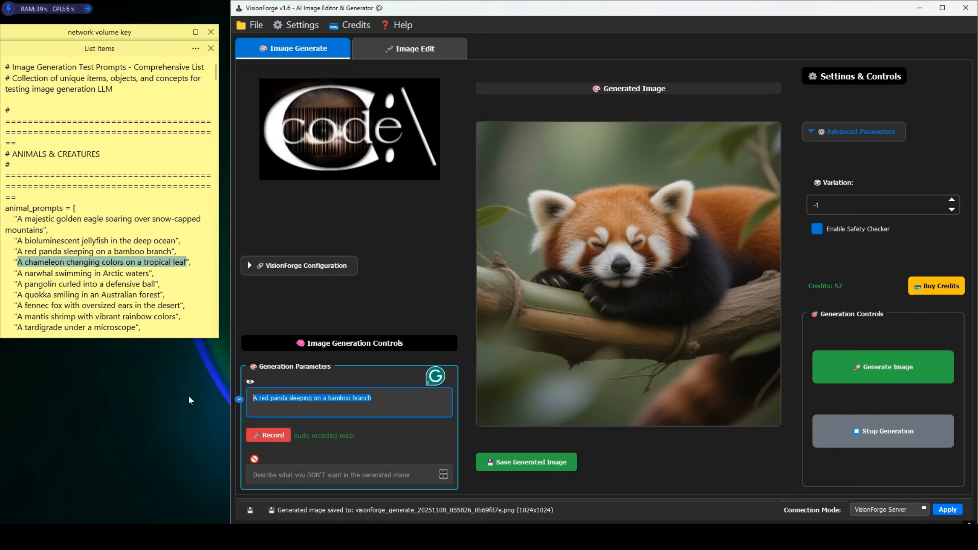
{"action": "type", "text": "A chameleon changing colors on a tropical leaf"}
{"action": "left_click", "coordinate": [838, 370]}
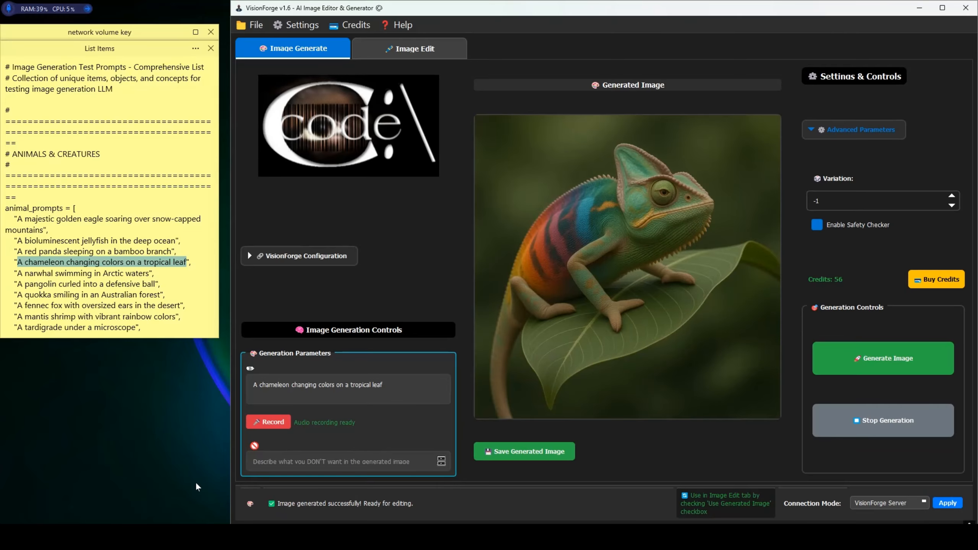
Save the generated chameleon image at its original 1024x1024 size
{"action": "left_click", "coordinate": [518, 452]}
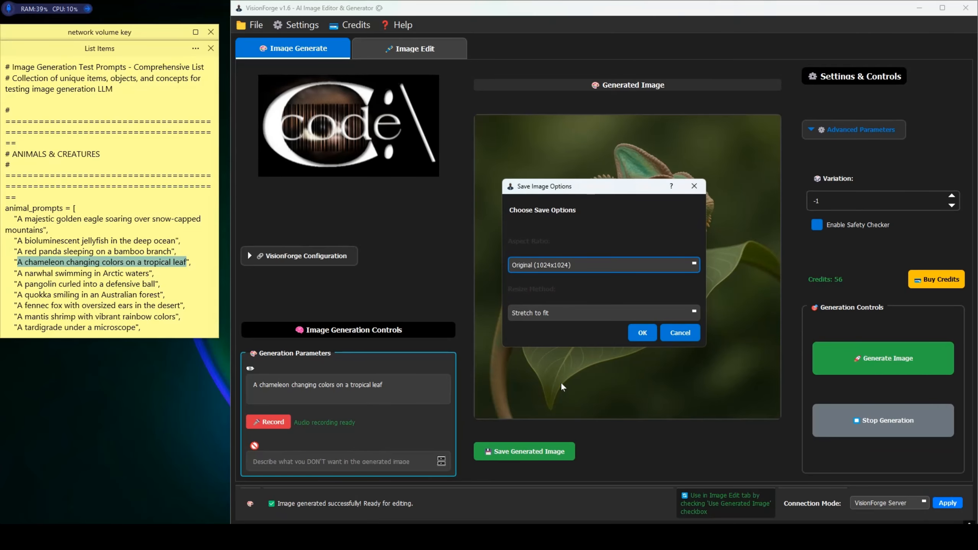
{"action": "left_click", "coordinate": [641, 333]}
{"action": "key", "text": "Return"}
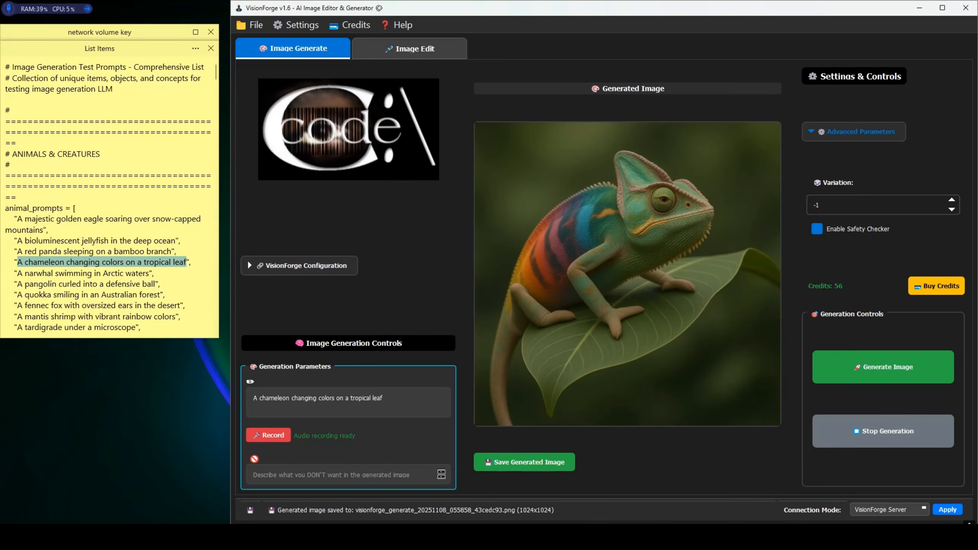
Copy the narwhal prompt from the notes, generate an image from "A narwhal swimming in Arctic waters", removing the stray opening quotation mark first
{"action": "left_click_drag", "start_coordinate": [149, 273], "coordinate": [15, 272]}
{"action": "right_click", "coordinate": [30, 273]}
{"action": "left_click", "coordinate": [81, 146]}
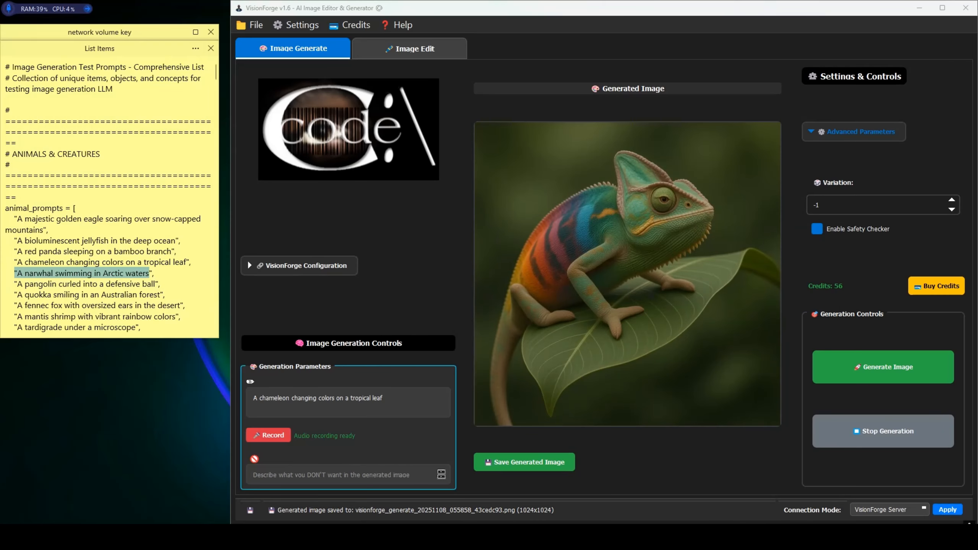
{"action": "left_click_drag", "start_coordinate": [383, 398], "coordinate": [252, 398]}
{"action": "key", "text": "ctrl+v"}
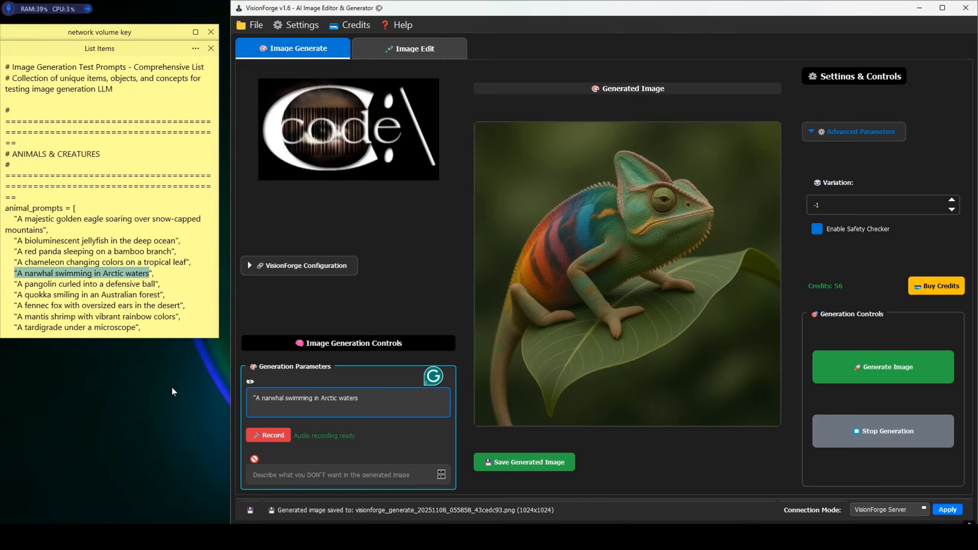
{"action": "key", "text": "Home"}
{"action": "key", "text": "Delete"}
{"action": "left_click", "coordinate": [857, 375]}
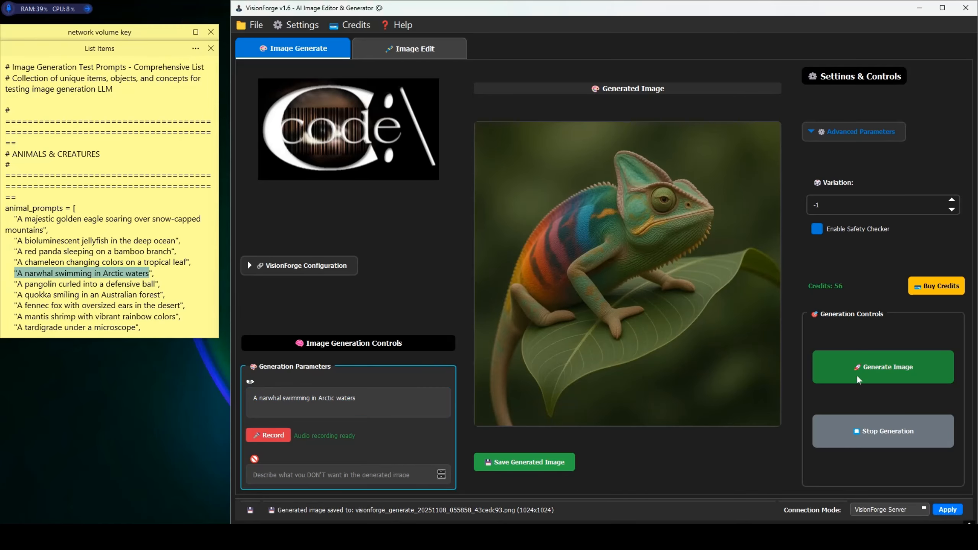
{"action": "left_click", "coordinate": [655, 443]}
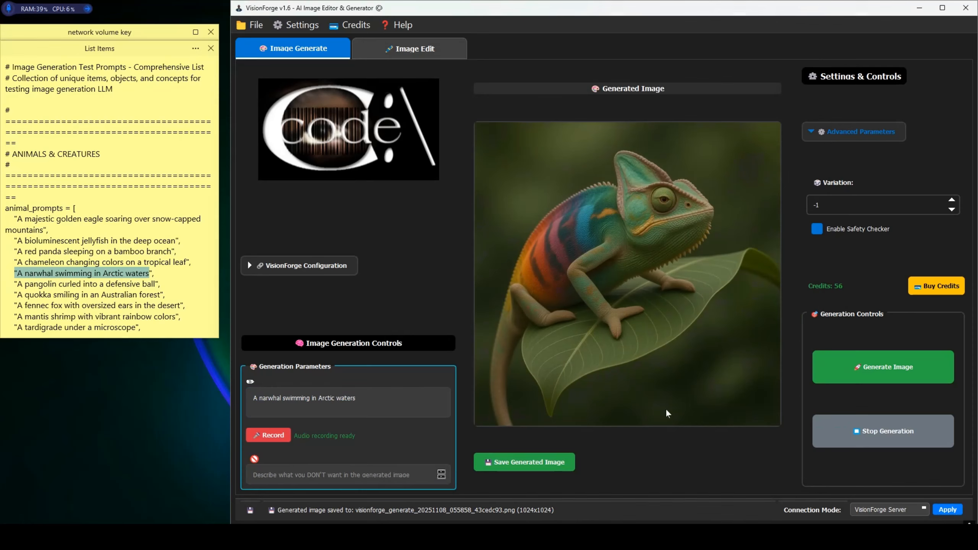
{"action": "left_click", "coordinate": [861, 367]}
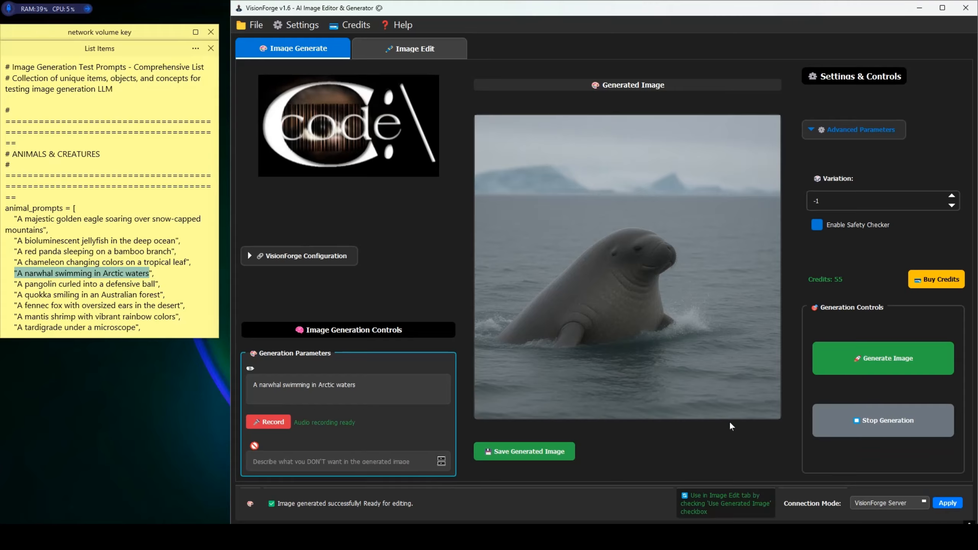
Copy "A pangolin curled into a defensive ball" from the notes into the generation prompt and generate the image
{"action": "left_click_drag", "start_coordinate": [156, 283], "coordinate": [17, 283]}
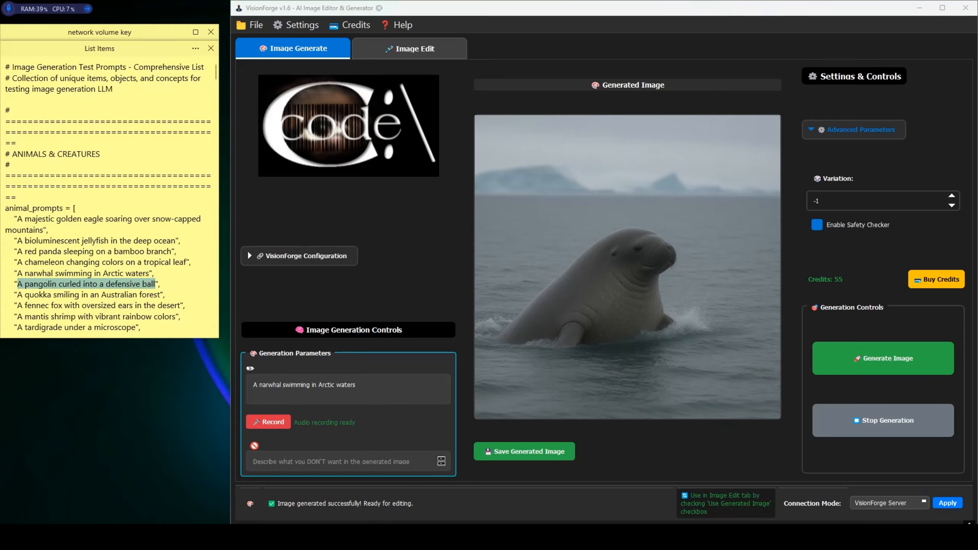
{"action": "right_click", "coordinate": [37, 285]}
{"action": "left_click", "coordinate": [81, 157]}
{"action": "triple_click", "coordinate": [272, 383]}
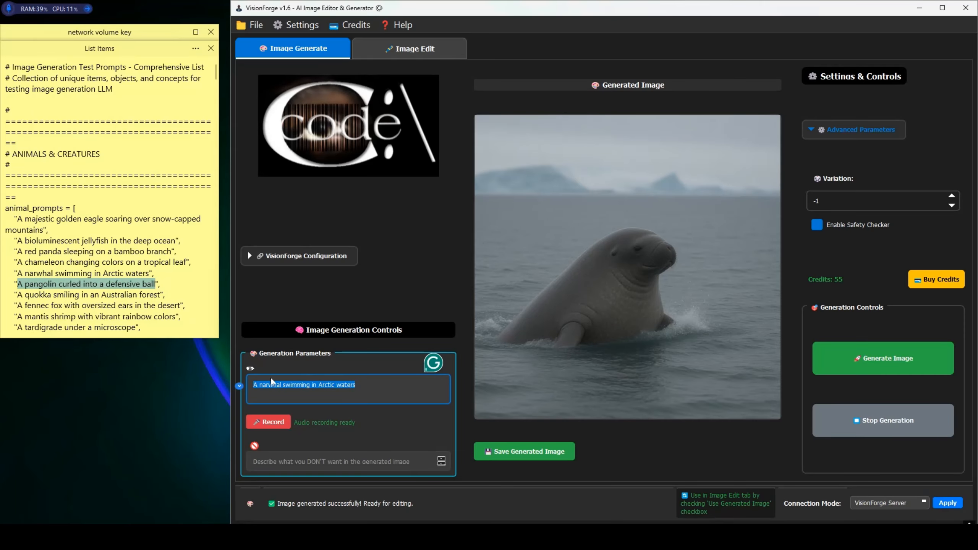
{"action": "right_click", "coordinate": [272, 383]}
{"action": "left_click", "coordinate": [285, 467]}
{"action": "left_click", "coordinate": [854, 359]}
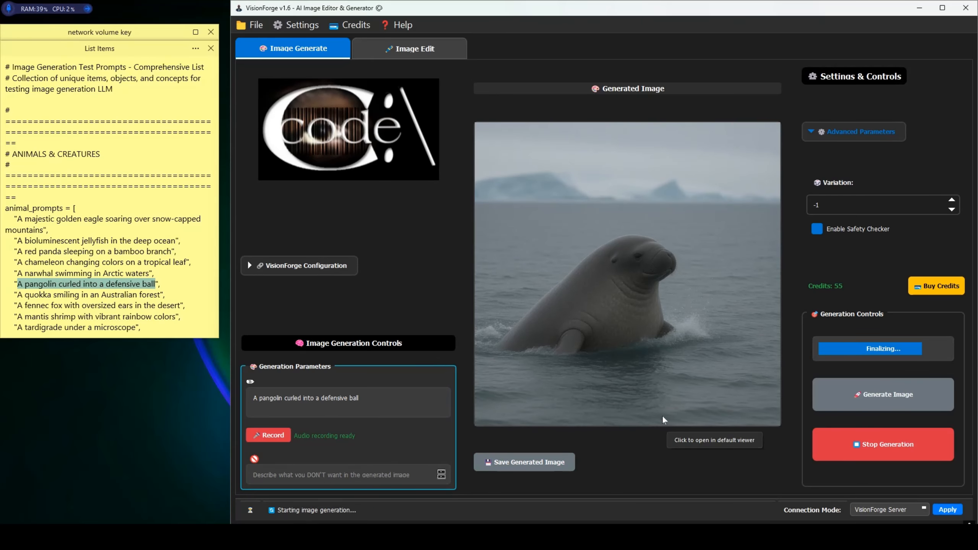
Save the generated pangolin image at its original 1024x1024 size
{"action": "left_click", "coordinate": [524, 452]}
{"action": "left_click", "coordinate": [642, 332]}
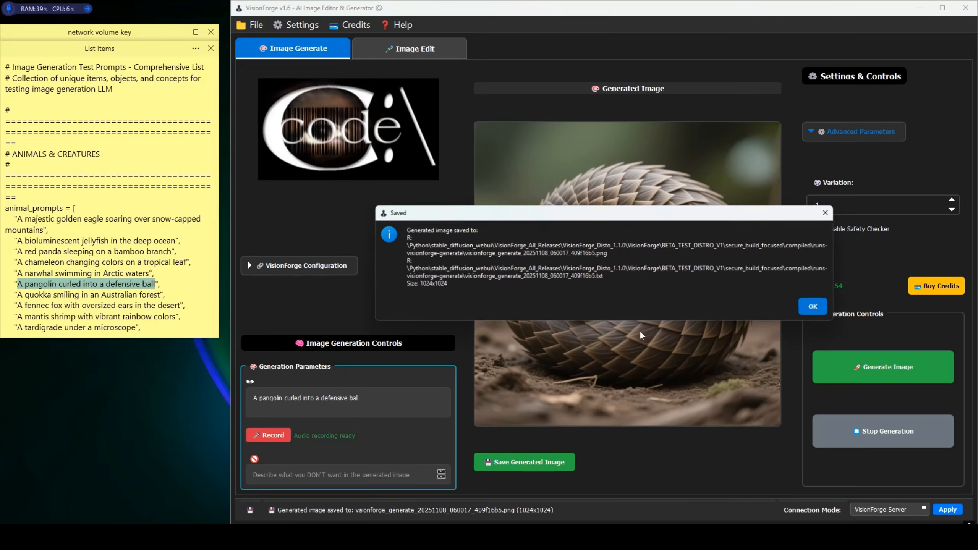
{"action": "left_click", "coordinate": [811, 307]}
Copy "A quokka smiling in an Australian forest" from the notes into the generation prompt and generate the image
{"action": "left_click_drag", "start_coordinate": [14, 295], "coordinate": [165, 295]}
{"action": "right_click", "coordinate": [136, 297]}
{"action": "left_click", "coordinate": [189, 168]}
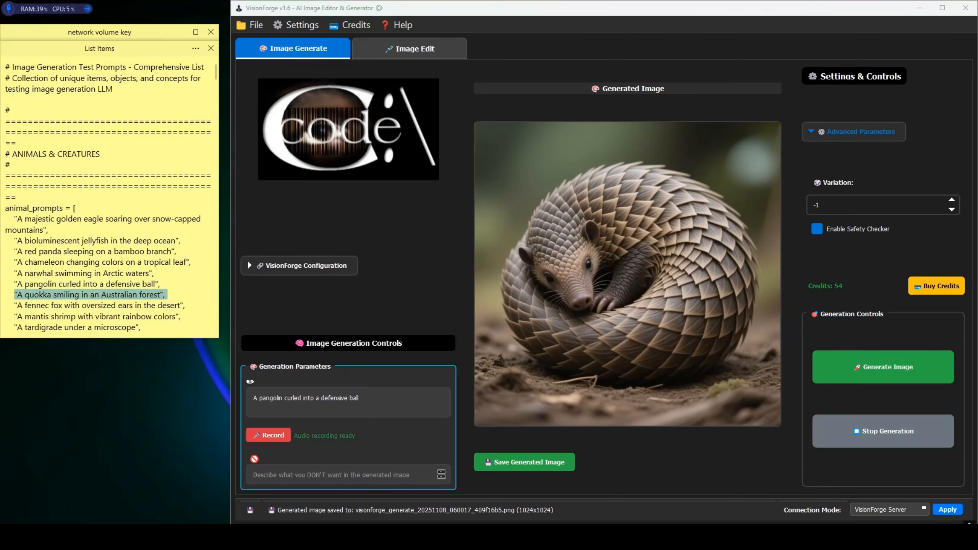
{"action": "triple_click", "coordinate": [269, 393]}
{"action": "right_click", "coordinate": [304, 397]}
{"action": "left_click", "coordinate": [325, 486]}
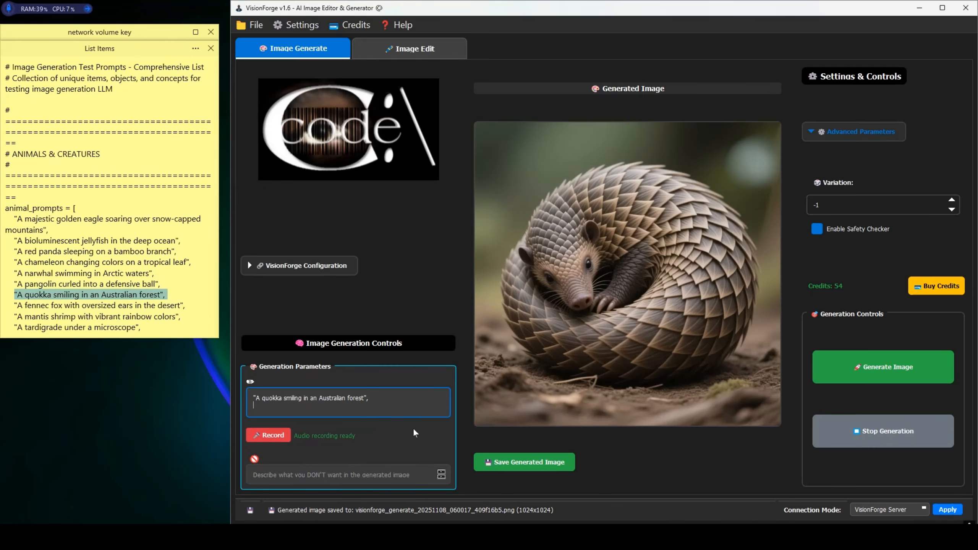
{"action": "left_click", "coordinate": [882, 366]}
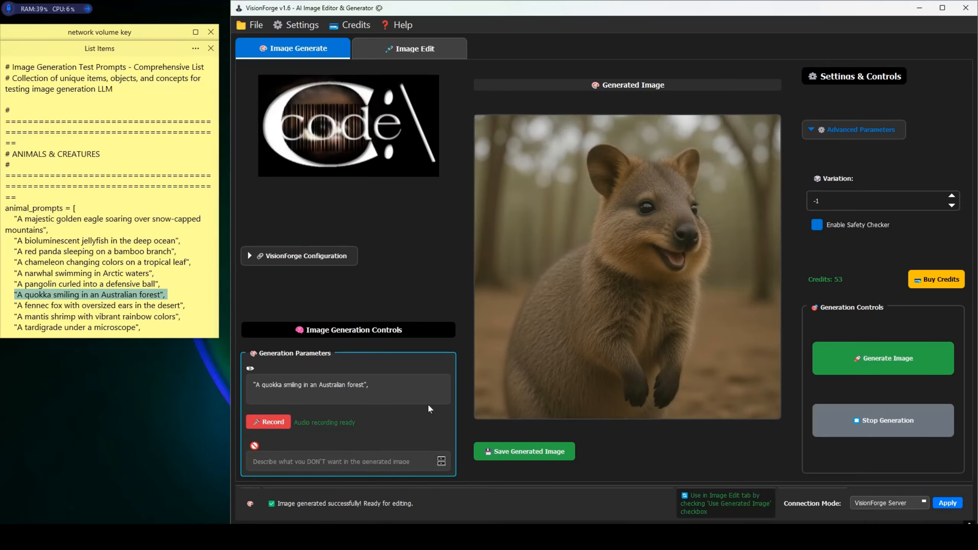
Copy "A mantis shrimp with vibrant rainbow colors" from the notes into the generation prompt and generate the image
{"action": "left_click_drag", "start_coordinate": [181, 316], "coordinate": [8, 317]}
{"action": "right_click", "coordinate": [49, 321]}
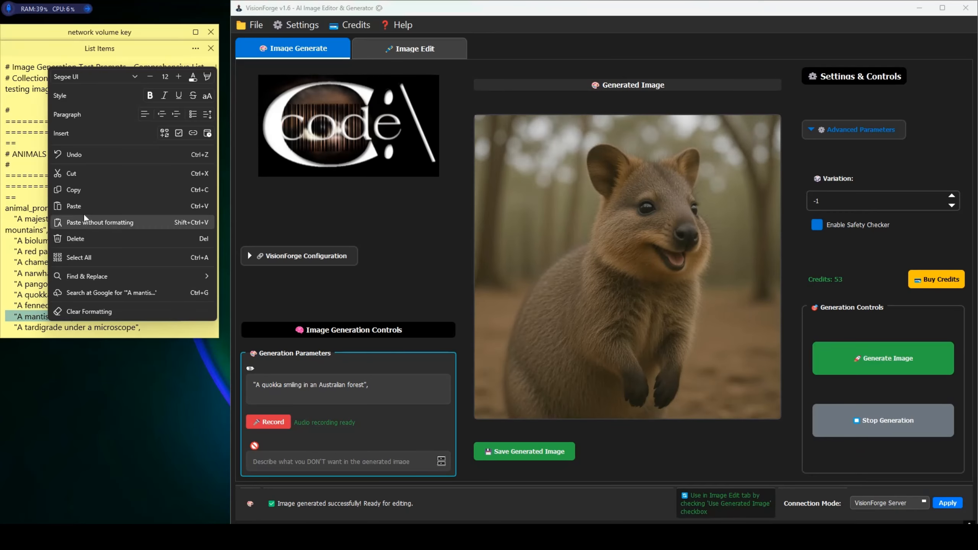
{"action": "left_click", "coordinate": [80, 190]}
{"action": "left_click_drag", "start_coordinate": [369, 385], "coordinate": [249, 385]}
{"action": "right_click", "coordinate": [288, 381]}
{"action": "left_click", "coordinate": [323, 456]}
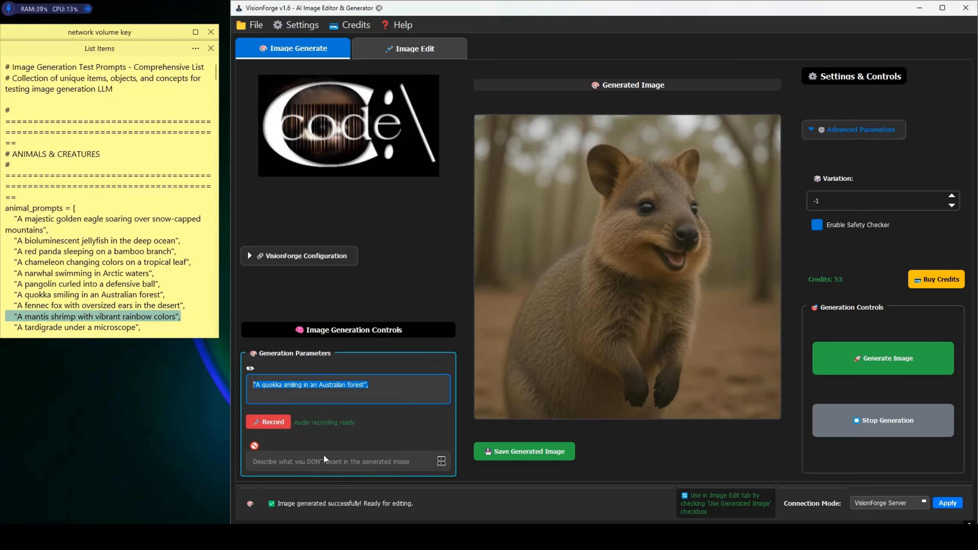
{"action": "right_click", "coordinate": [124, 317]}
{"action": "left_click", "coordinate": [171, 194]}
{"action": "right_click", "coordinate": [321, 392]}
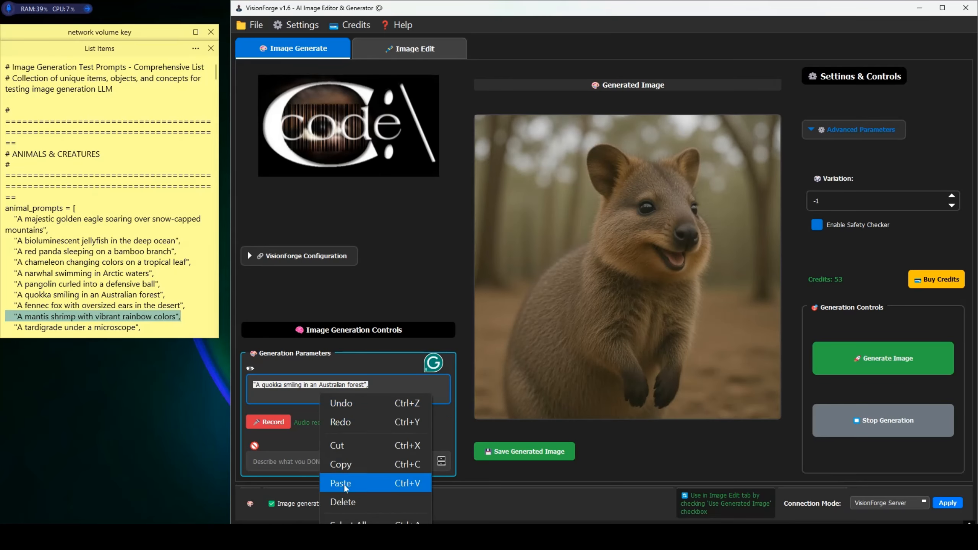
{"action": "left_click", "coordinate": [416, 483]}
{"action": "left_click", "coordinate": [882, 358]}
Copy the prompt "A tardigrade under a microscope" from the animal prompts in the notes
{"action": "scroll", "coordinate": [108, 196], "scroll_direction": "down", "scroll_amount": 3}
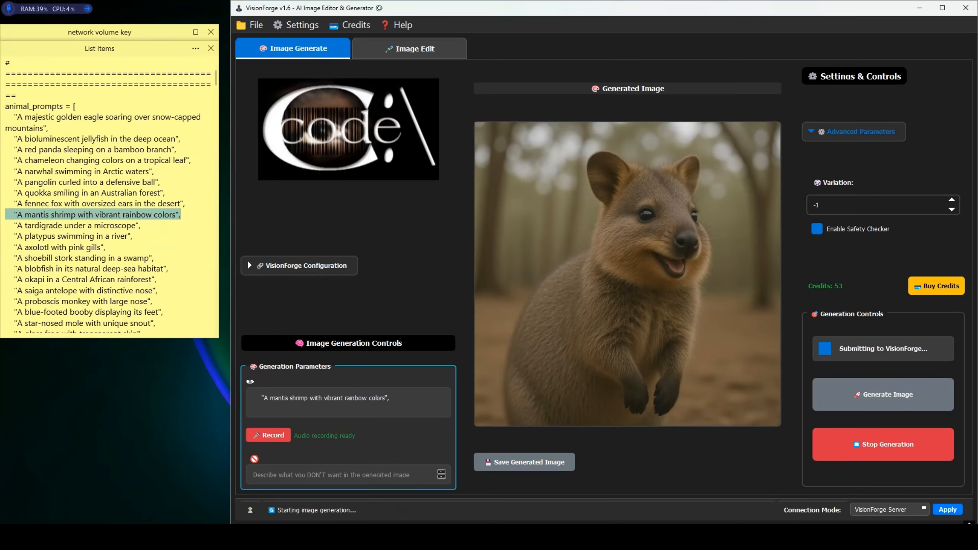
{"action": "left_click_drag", "start_coordinate": [140, 226], "coordinate": [15, 225]}
{"action": "right_click", "coordinate": [44, 230]}
{"action": "left_click", "coordinate": [78, 352]}
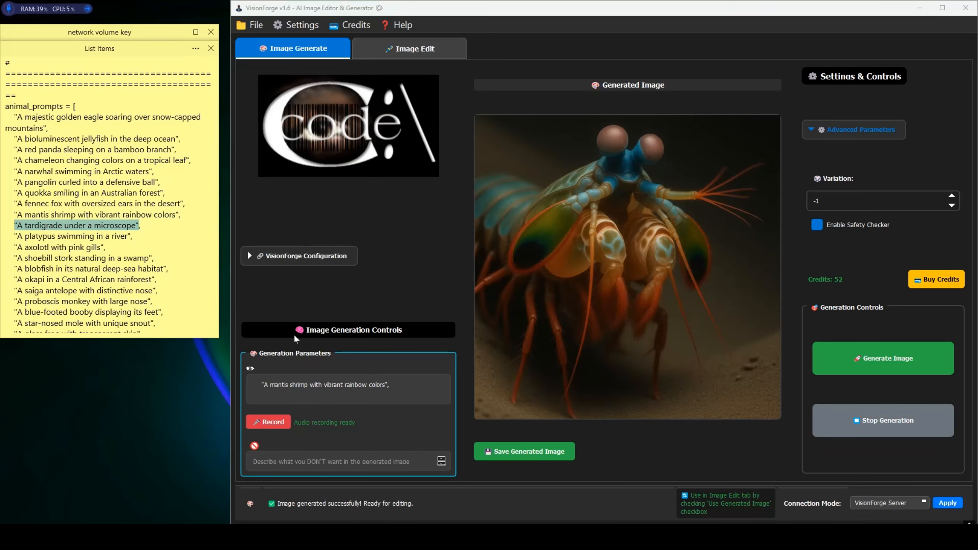
Save the generated mantis shrimp image at its original 1024x1024 size
{"action": "left_click", "coordinate": [522, 451]}
{"action": "left_click", "coordinate": [641, 333]}
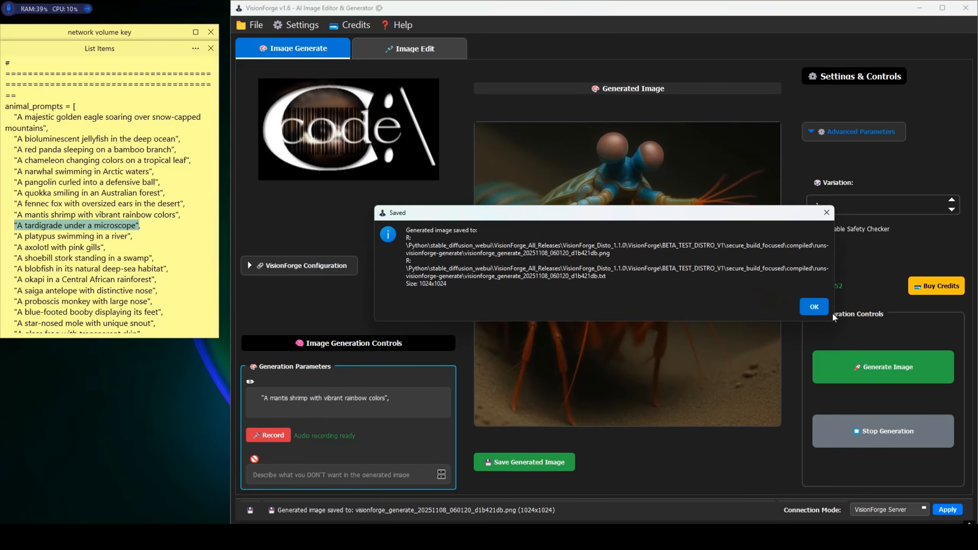
{"action": "left_click", "coordinate": [812, 306]}
Replace the generation prompt with the copied "A tardigrade under a microscope" and generate the image
{"action": "left_click", "coordinate": [422, 416]}
{"action": "key", "text": "ctrl+a"}
{"action": "right_click", "coordinate": [334, 400]}
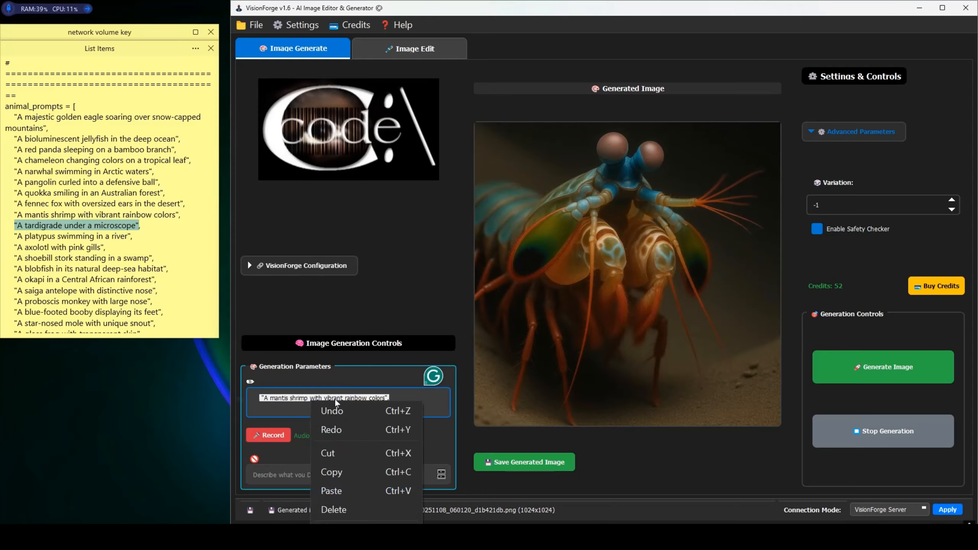
{"action": "left_click", "coordinate": [339, 490]}
{"action": "left_click", "coordinate": [533, 462]}
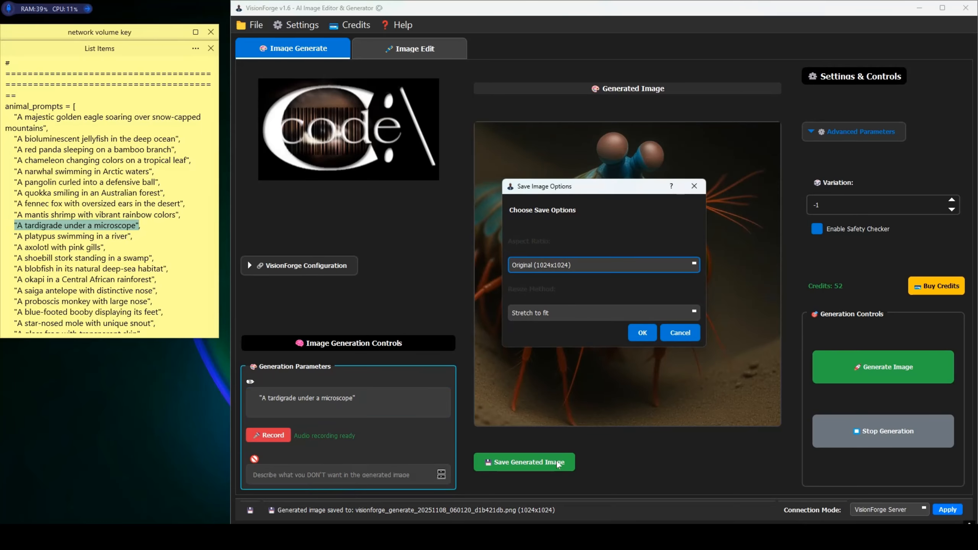
{"action": "left_click", "coordinate": [678, 333]}
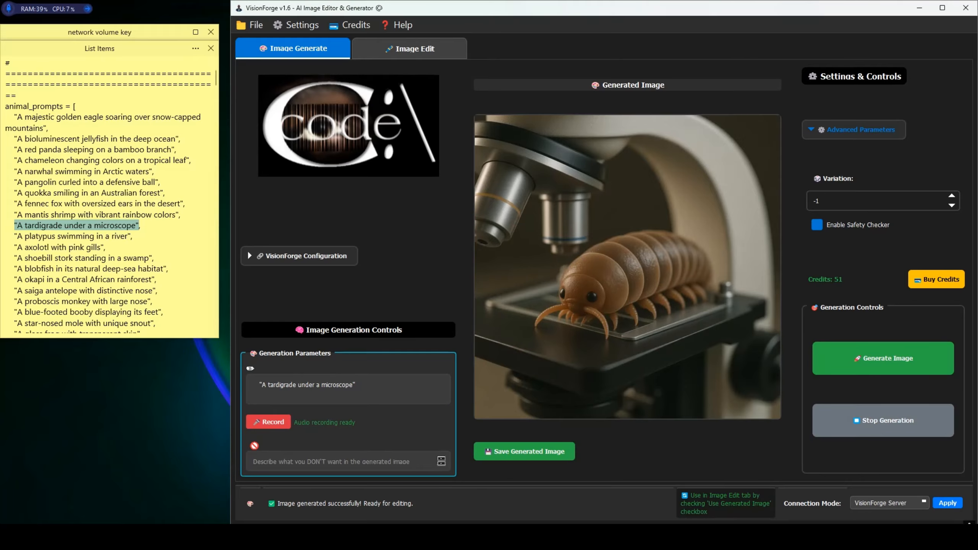
Copy "A proboscis monkey with large nose" from the notes into the generation prompt and generate the image
{"action": "left_click_drag", "start_coordinate": [153, 301], "coordinate": [5, 301]}
{"action": "right_click", "coordinate": [67, 302]}
{"action": "left_click", "coordinate": [98, 176]}
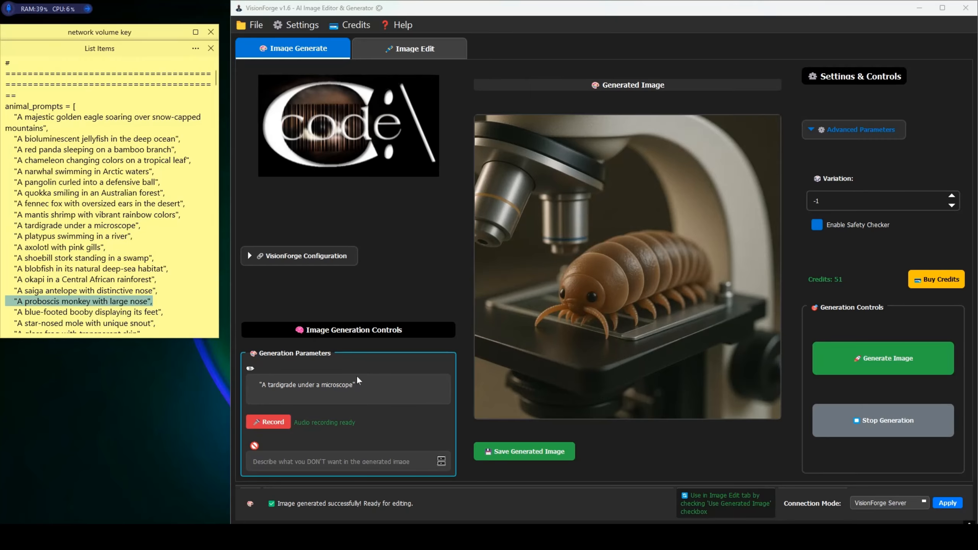
{"action": "left_click_drag", "start_coordinate": [357, 383], "coordinate": [237, 385]}
{"action": "right_click", "coordinate": [253, 375]}
{"action": "left_click", "coordinate": [327, 471]}
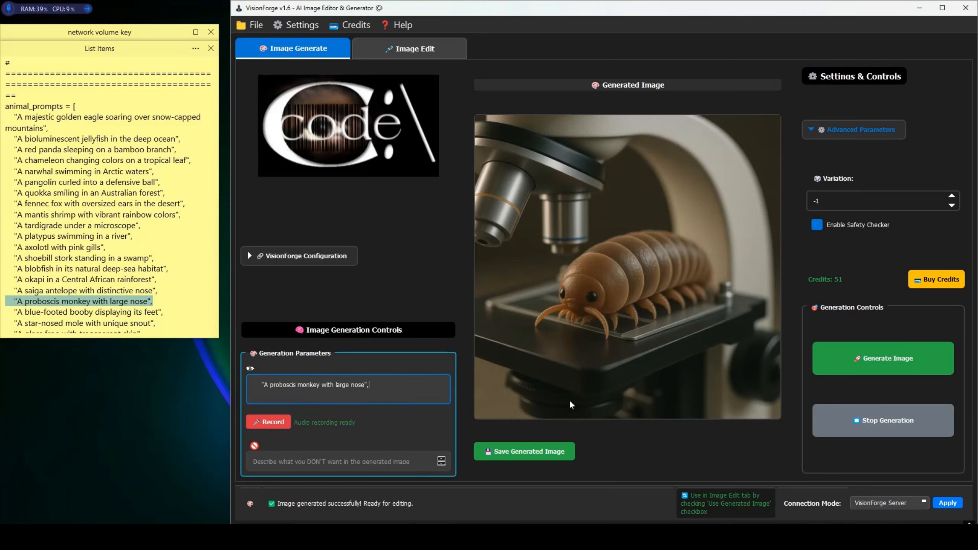
{"action": "left_click", "coordinate": [824, 360]}
Save the generated proboscis monkey image at its original 1024x1024 size
{"action": "scroll", "coordinate": [108, 196], "scroll_direction": "down", "scroll_amount": 10}
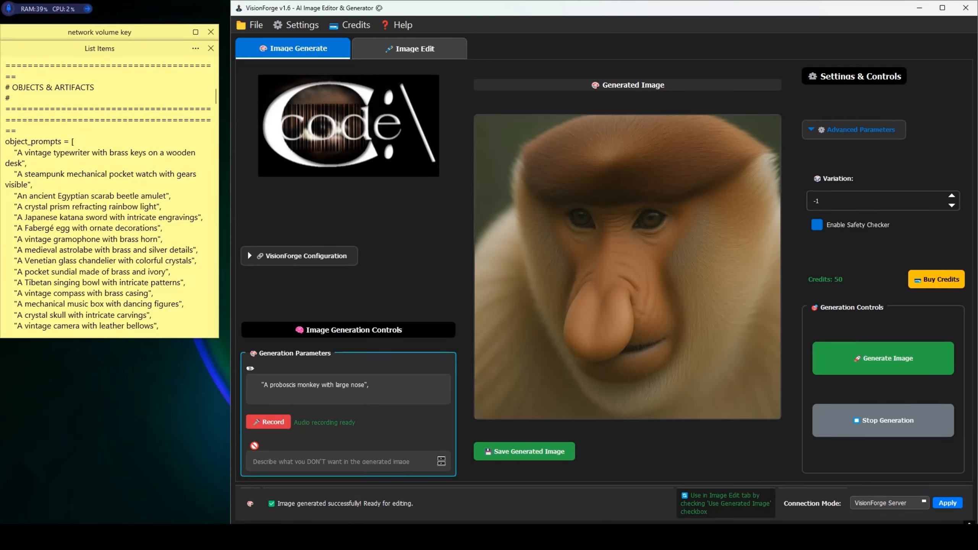
{"action": "left_click", "coordinate": [523, 451]}
{"action": "left_click", "coordinate": [640, 332]}
{"action": "left_click", "coordinate": [801, 304]}
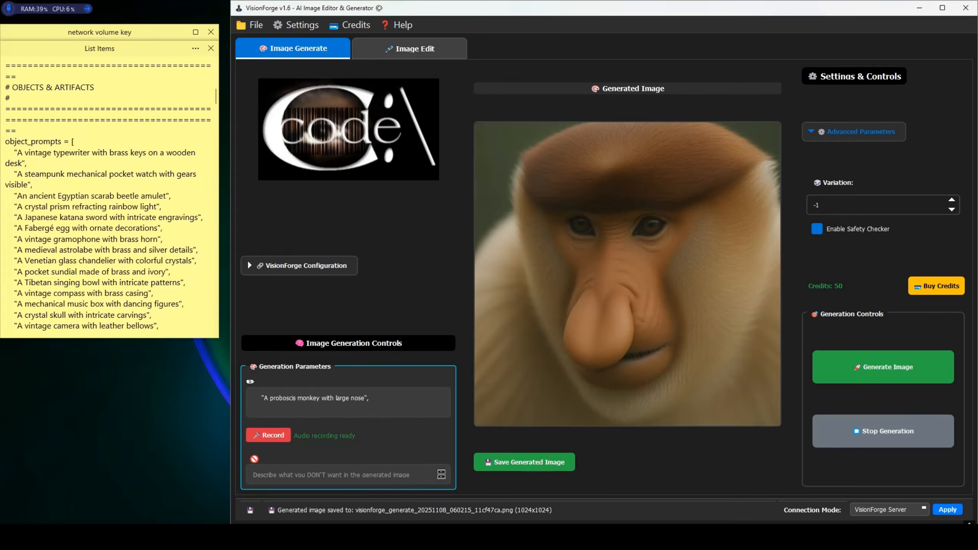
Copy "An ancient Egyptian scarab beetle amulet" from the notes' object prompts into the generation prompt and generate the image
{"action": "left_click_drag", "start_coordinate": [171, 196], "coordinate": [12, 196]}
{"action": "right_click", "coordinate": [57, 195]}
{"action": "left_click", "coordinate": [107, 319]}
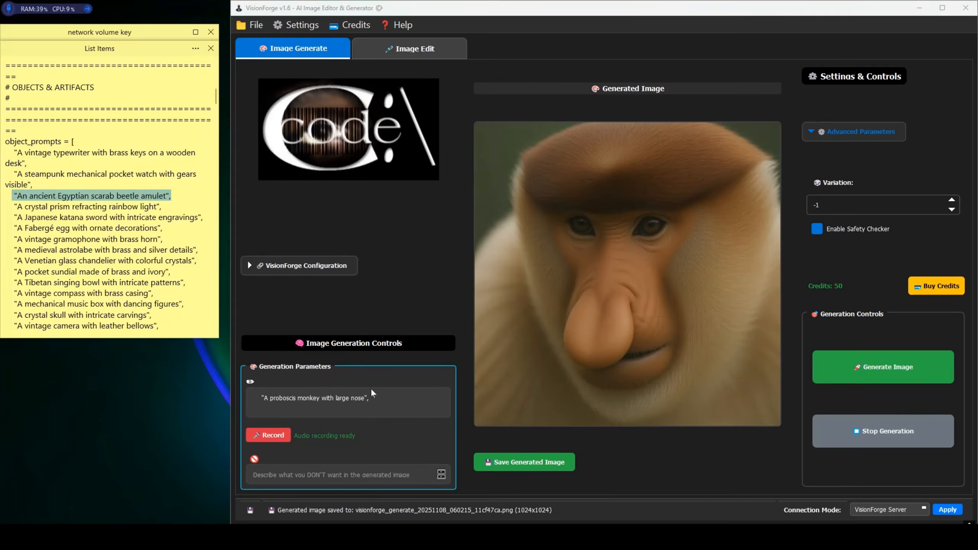
{"action": "left_click_drag", "start_coordinate": [369, 398], "coordinate": [255, 398]}
{"action": "right_click", "coordinate": [300, 396]}
{"action": "left_click", "coordinate": [408, 457]}
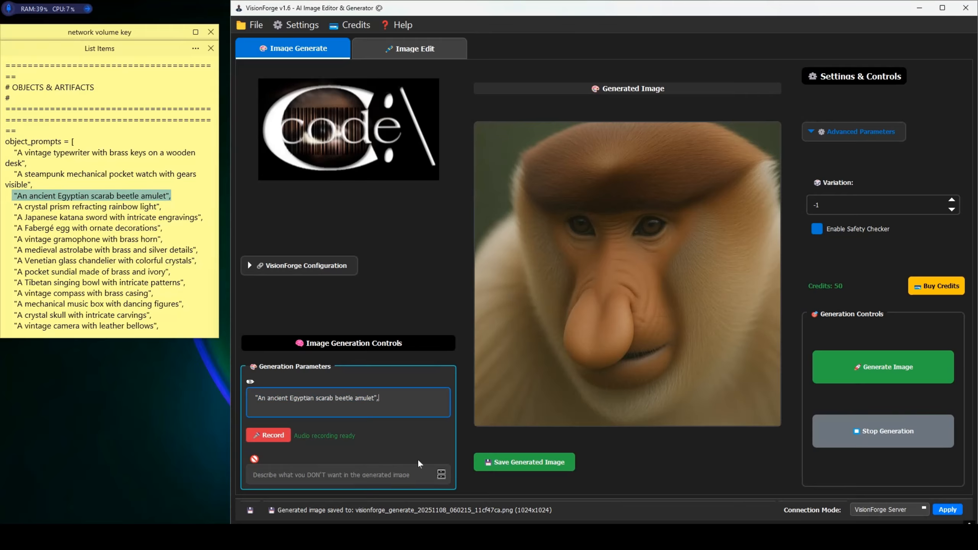
{"action": "left_click", "coordinate": [827, 368]}
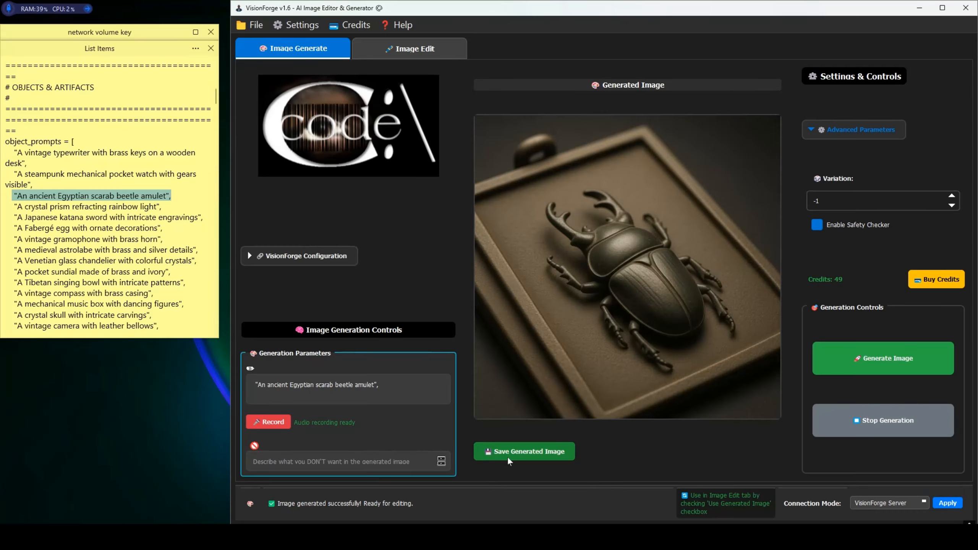
Save the generated scarab beetle amulet image at its original 1024x1024 size
{"action": "left_click", "coordinate": [508, 457]}
{"action": "left_click", "coordinate": [642, 333]}
{"action": "left_click", "coordinate": [815, 307]}
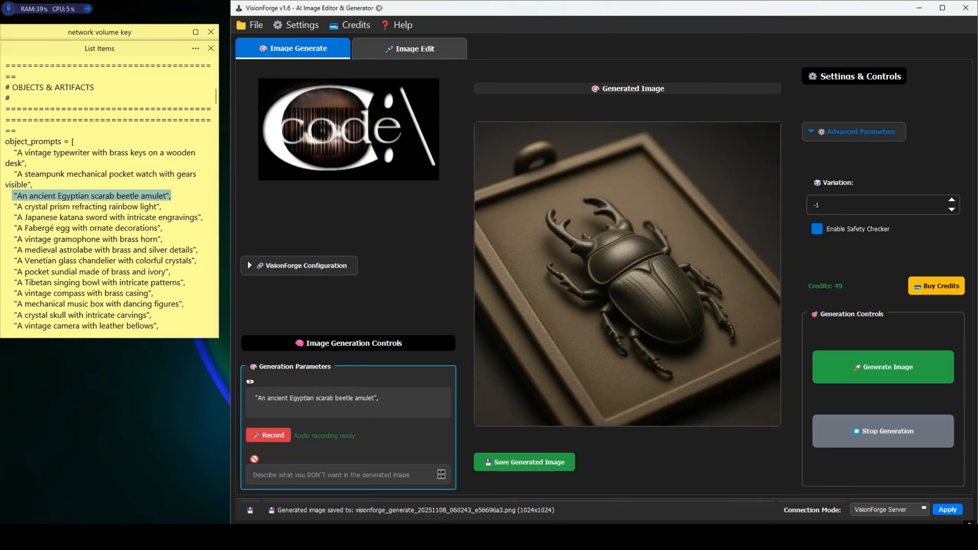
Copy "A Tibetan singing bowl with intricate patterns" from the notes' object prompts into the generation prompt and generate the image
{"action": "left_click_drag", "start_coordinate": [187, 282], "coordinate": [11, 283]}
{"action": "right_click", "coordinate": [77, 285]}
{"action": "left_click", "coordinate": [117, 152]}
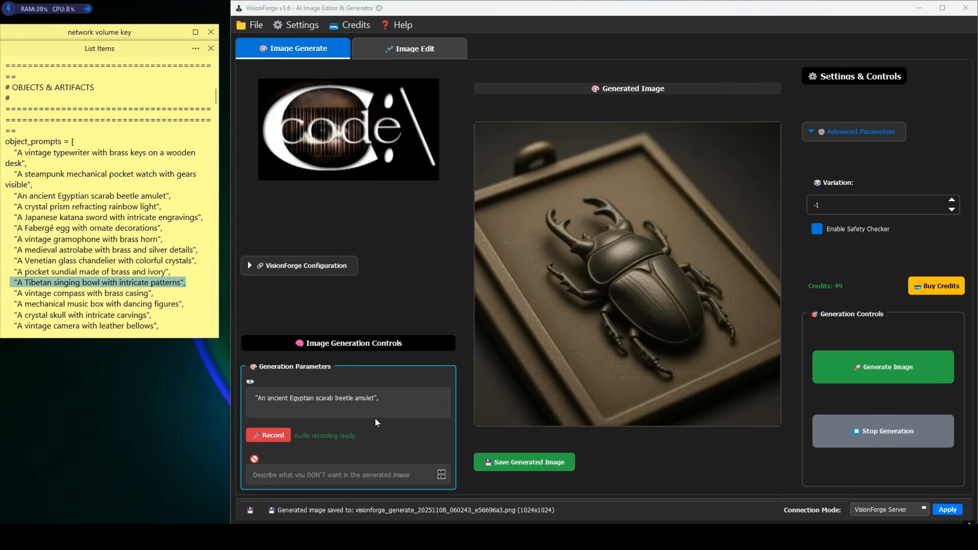
{"action": "left_click_drag", "start_coordinate": [379, 398], "coordinate": [243, 400]}
{"action": "right_click", "coordinate": [285, 397]}
{"action": "left_click", "coordinate": [305, 484]}
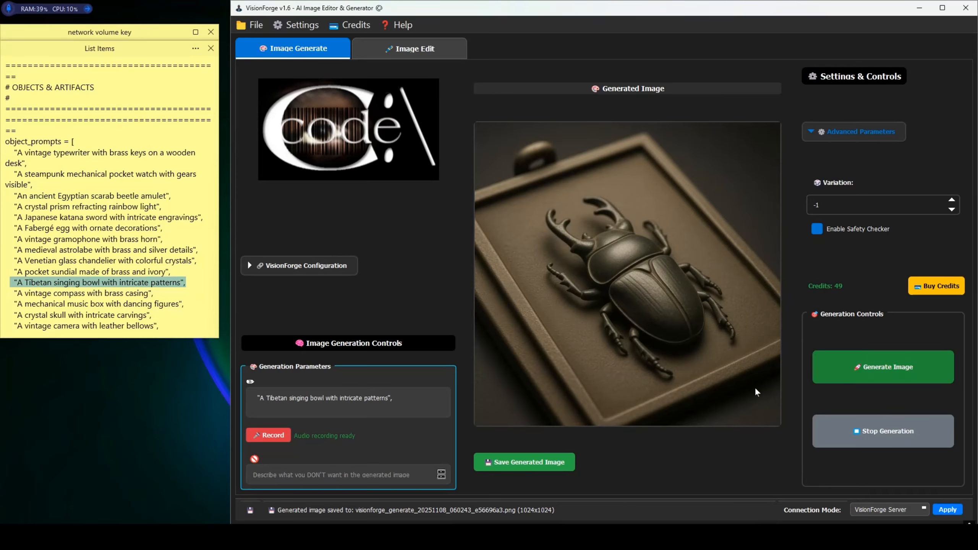
{"action": "left_click", "coordinate": [883, 367]}
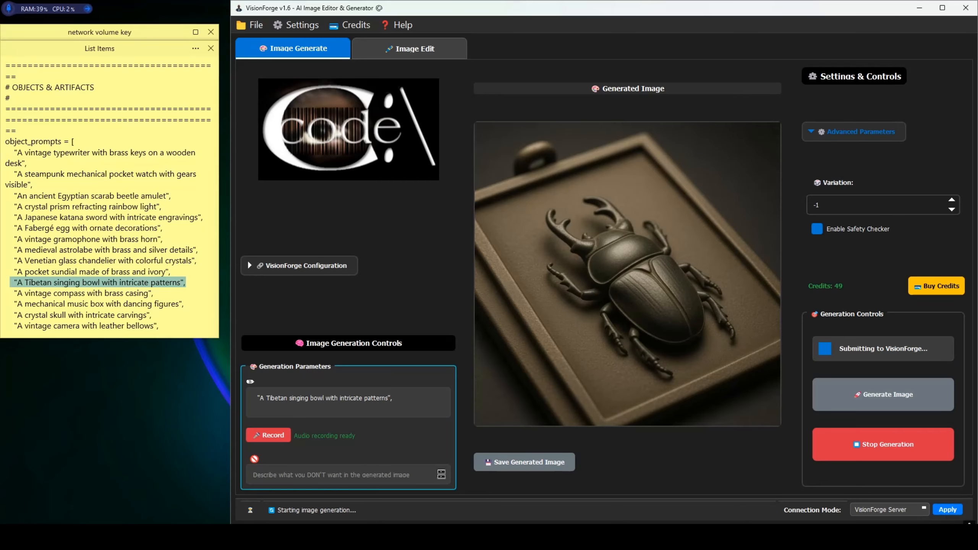
Save the generated Tibetan singing bowl image at its original 1024x1024 size
{"action": "left_click", "coordinate": [524, 451]}
{"action": "left_click", "coordinate": [642, 332]}
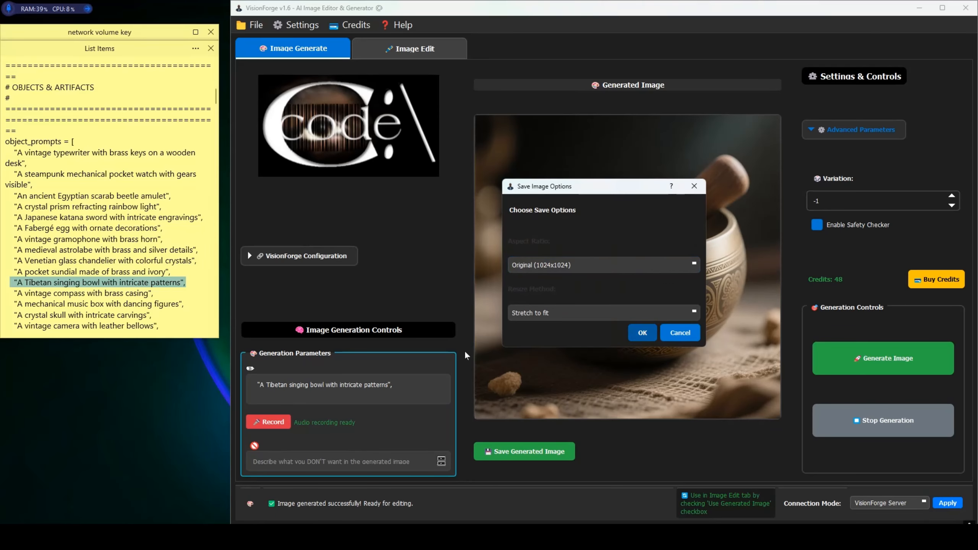
{"action": "left_click", "coordinate": [813, 306]}
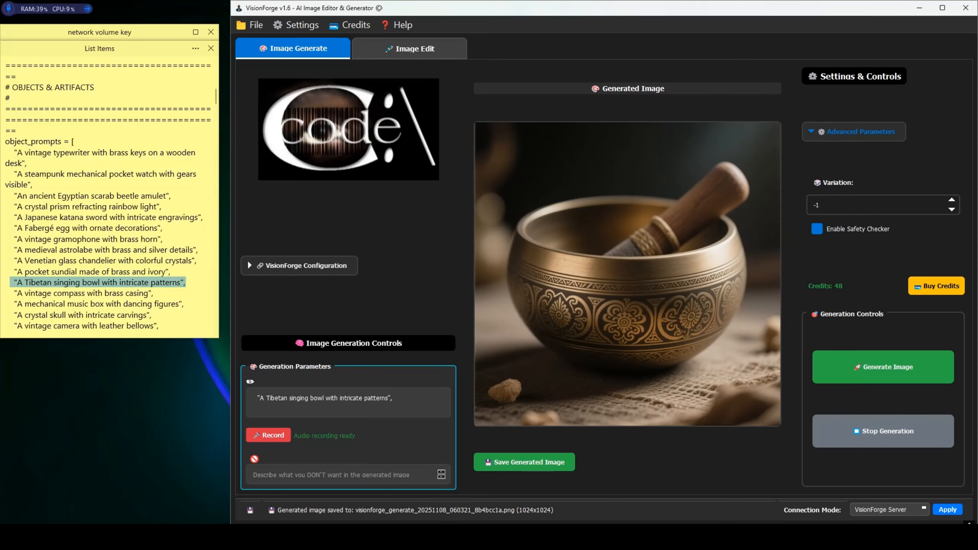
Copy "A hand-carved wooden marionette puppet" from the notes' object prompts into the generation prompt and generate the image
{"action": "scroll", "coordinate": [107, 192], "scroll_direction": "down", "scroll_amount": 3}
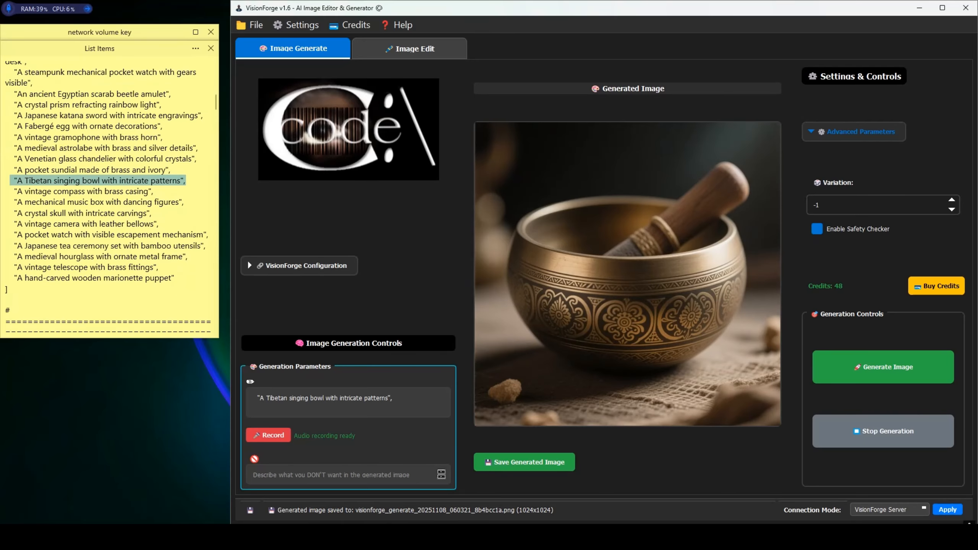
{"action": "left_click_drag", "start_coordinate": [175, 278], "coordinate": [14, 278]}
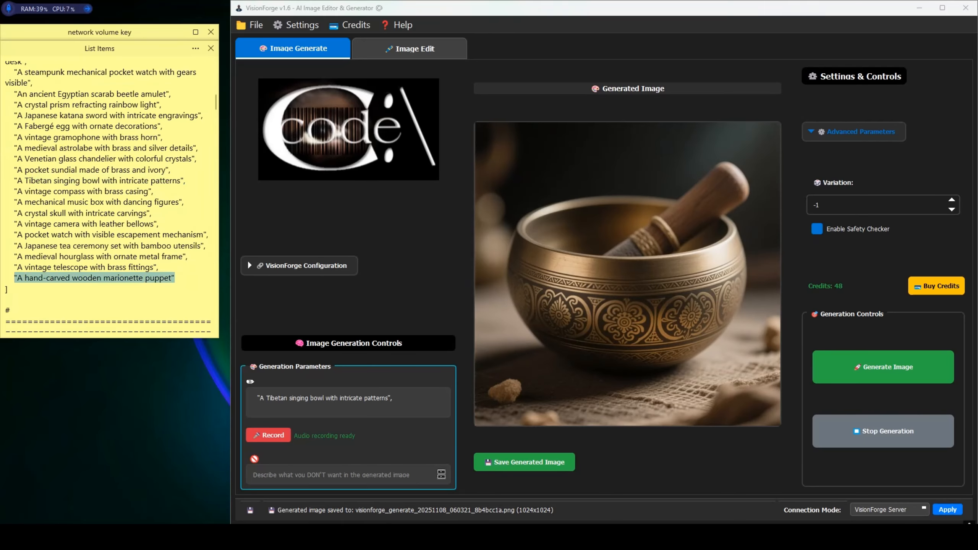
{"action": "right_click", "coordinate": [58, 278]}
{"action": "left_click", "coordinate": [93, 151]}
{"action": "left_click", "coordinate": [253, 398]}
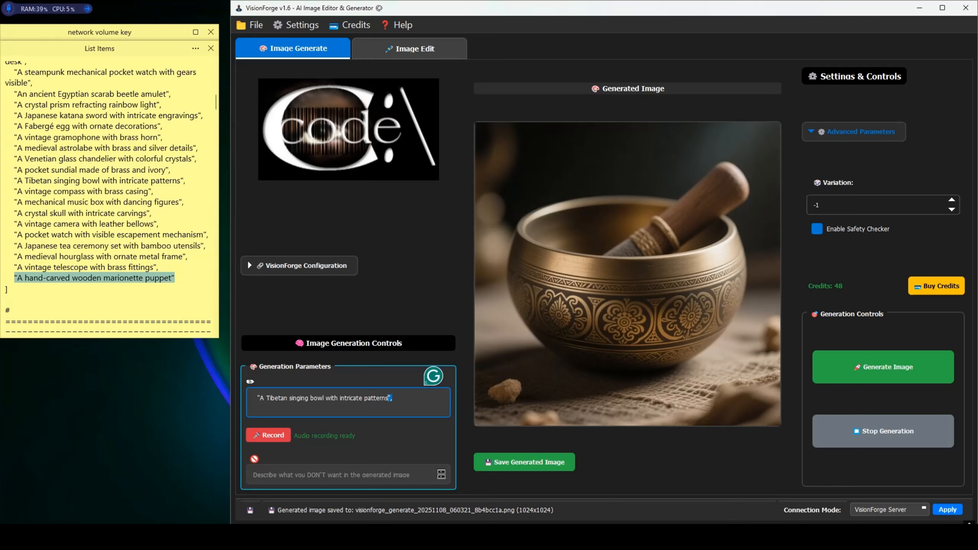
{"action": "key", "text": "ctrl+a"}
{"action": "key", "text": "ctrl+v"}
{"action": "left_click", "coordinate": [852, 370]}
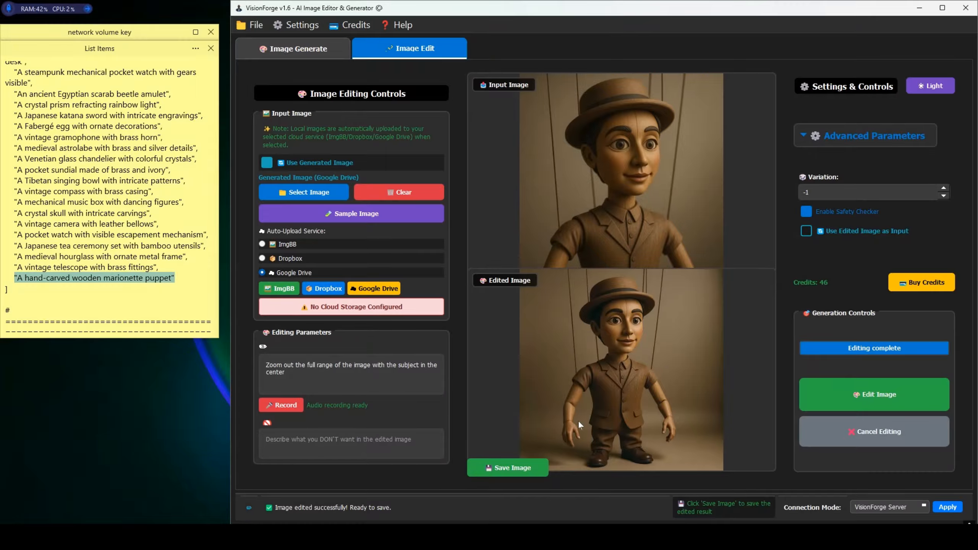
Save the edited, zoomed-out marionette puppet image at its original 1024x1024 size
{"action": "left_click", "coordinate": [525, 476]}
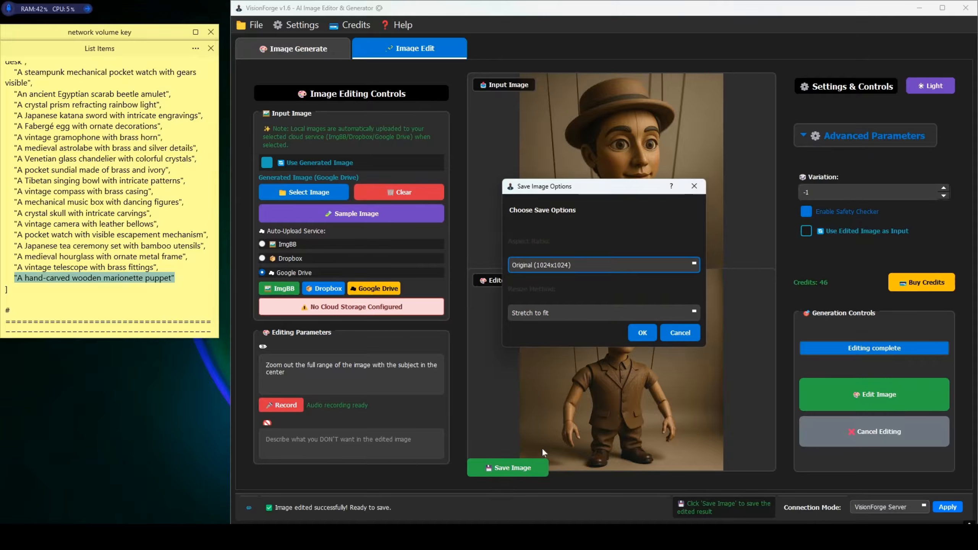
{"action": "left_click", "coordinate": [642, 333]}
{"action": "left_click", "coordinate": [808, 306]}
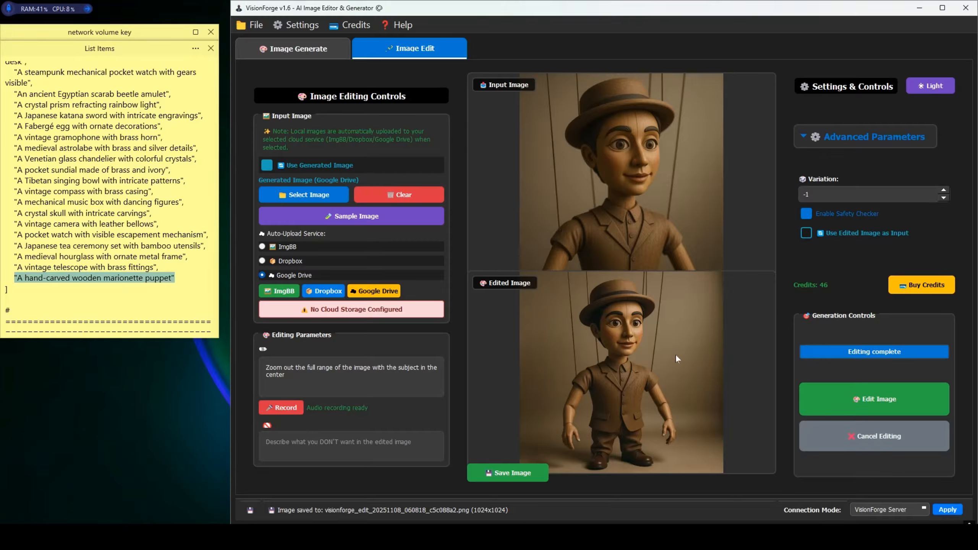
Return to image generation and generate an image from the notes' food prompt "A tiered wedding cake with intricate sugar flowers"
{"action": "left_click", "coordinate": [294, 54]}
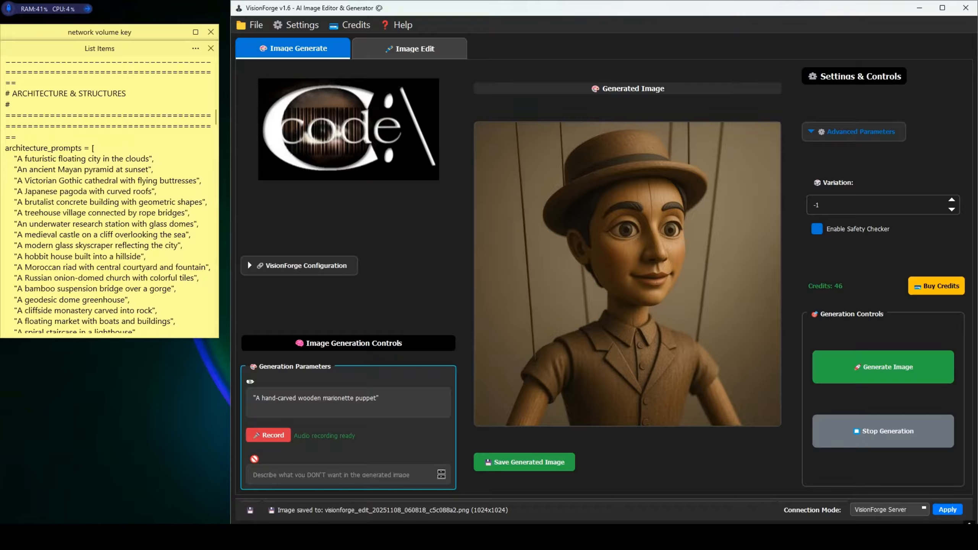
{"action": "scroll", "coordinate": [108, 196], "scroll_direction": "down", "scroll_amount": 7}
{"action": "scroll", "coordinate": [108, 197], "scroll_direction": "down", "scroll_amount": 3}
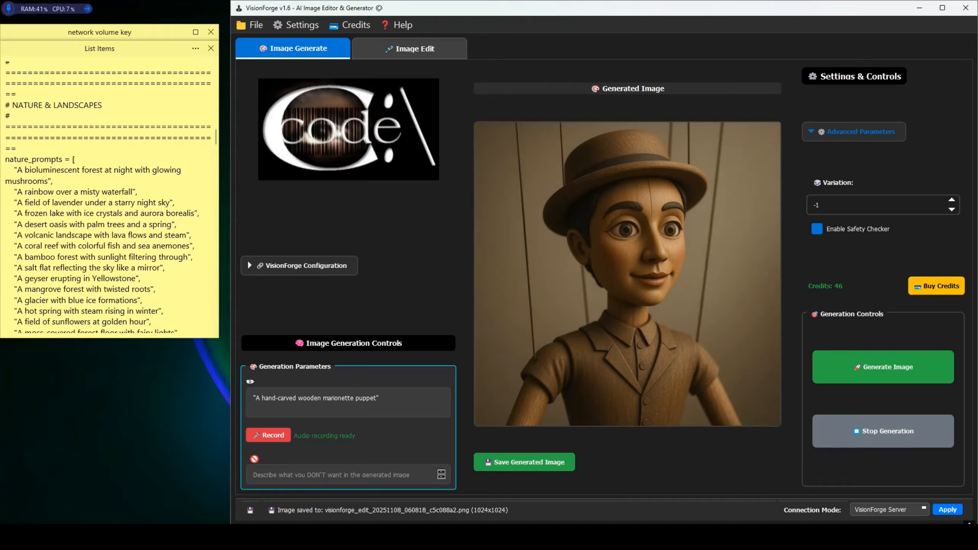
{"action": "scroll", "coordinate": [107, 196], "scroll_direction": "down", "scroll_amount": 10}
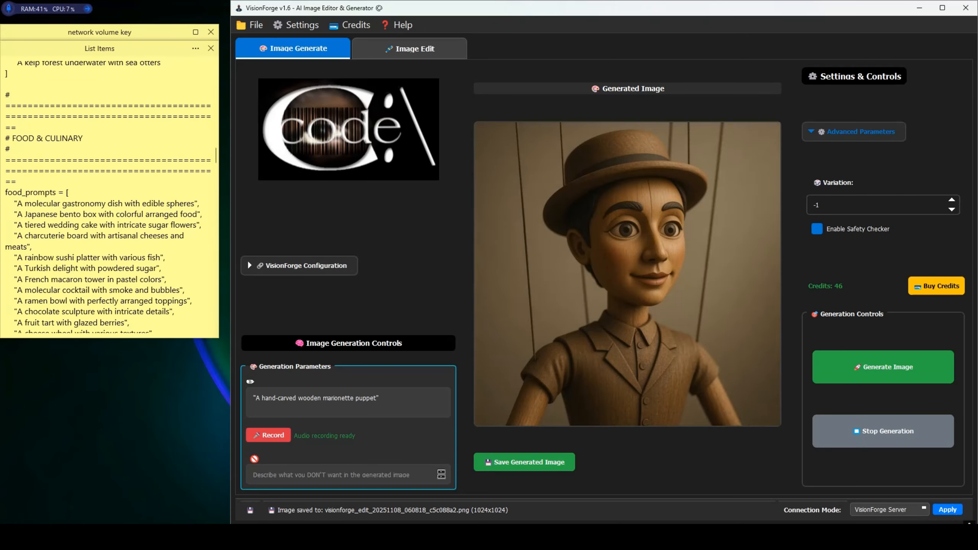
{"action": "scroll", "coordinate": [108, 197], "scroll_direction": "up", "scroll_amount": 3}
{"action": "scroll", "coordinate": [108, 196], "scroll_direction": "down", "scroll_amount": 3}
{"action": "left_click", "coordinate": [834, 368]}
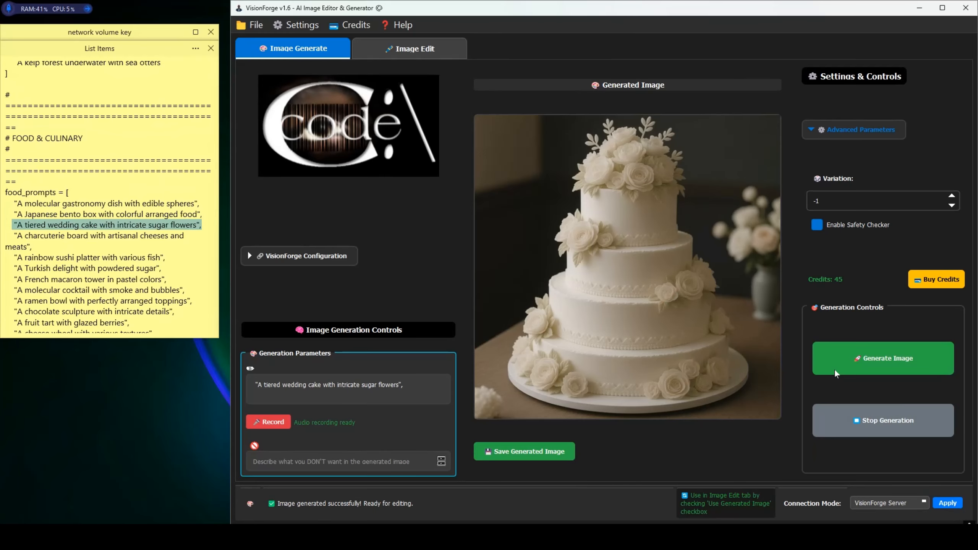
Save the generated tiered wedding cake image at its original 1024x1024 size
{"action": "left_click", "coordinate": [524, 451]}
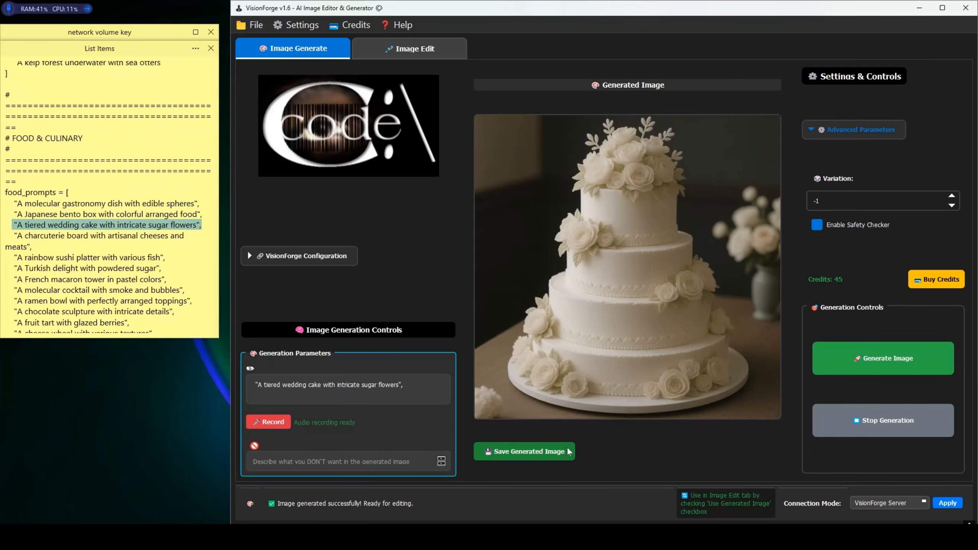
{"action": "left_click", "coordinate": [644, 334]}
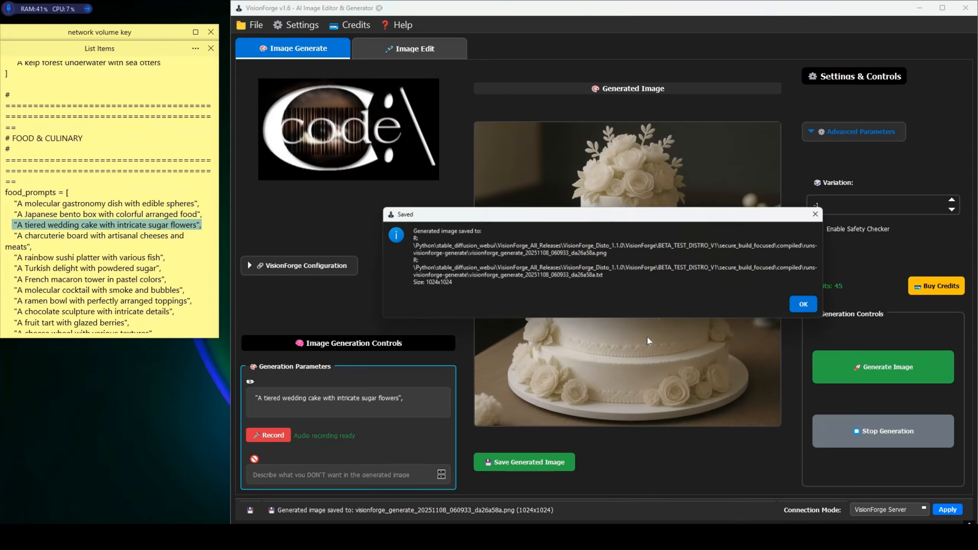
{"action": "left_click", "coordinate": [803, 305]}
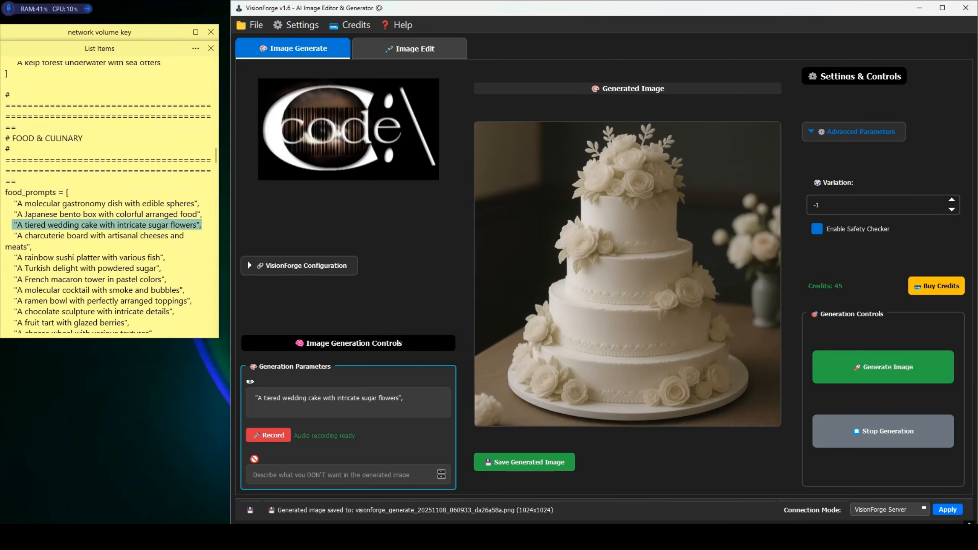
Copy "A Victorian corset with intricate lace details" from the notes' fashion prompts into the generation prompt and generate the image
{"action": "scroll", "coordinate": [116, 200], "scroll_direction": "down", "scroll_amount": 3}
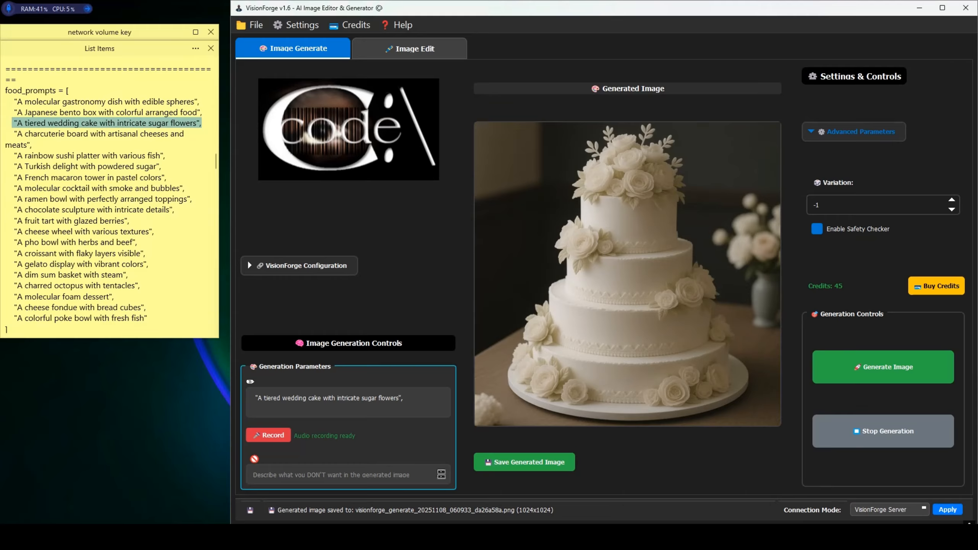
{"action": "scroll", "coordinate": [109, 196], "scroll_direction": "down", "scroll_amount": 6}
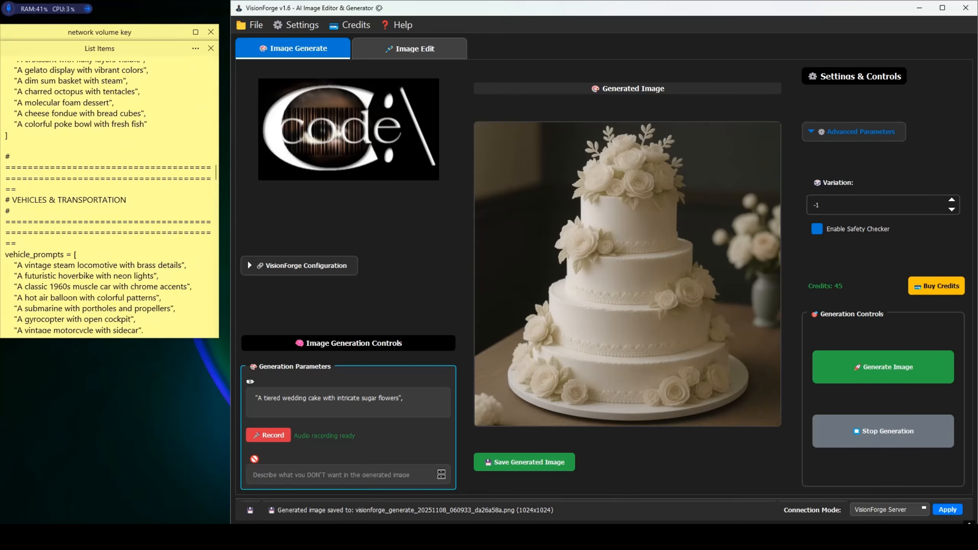
{"action": "scroll", "coordinate": [110, 197], "scroll_direction": "down", "scroll_amount": 10}
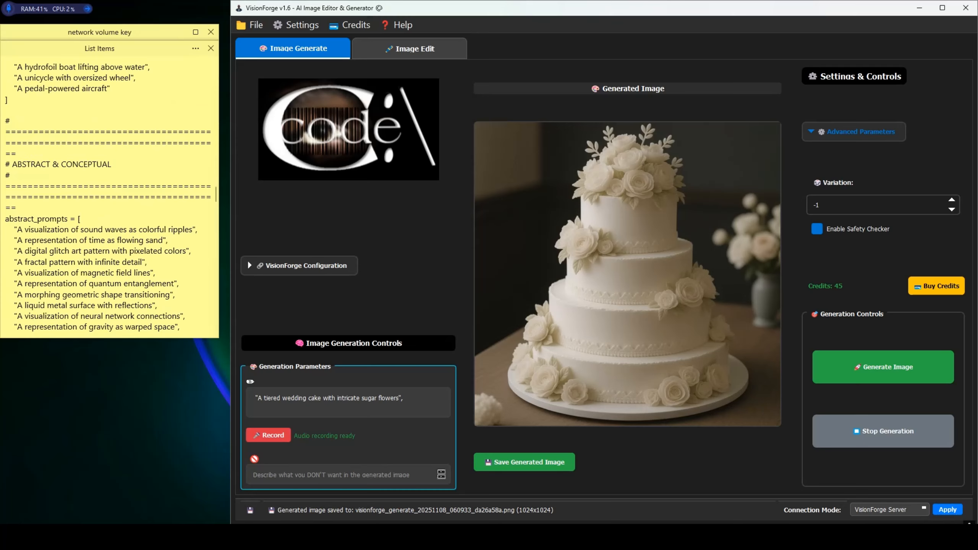
{"action": "scroll", "coordinate": [110, 196], "scroll_direction": "down", "scroll_amount": 7}
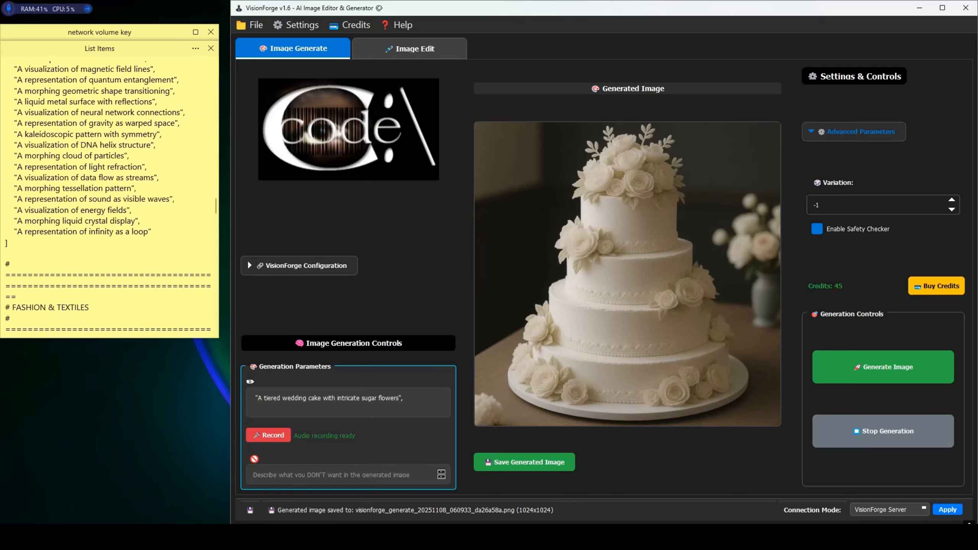
{"action": "scroll", "coordinate": [110, 197], "scroll_direction": "down", "scroll_amount": 2}
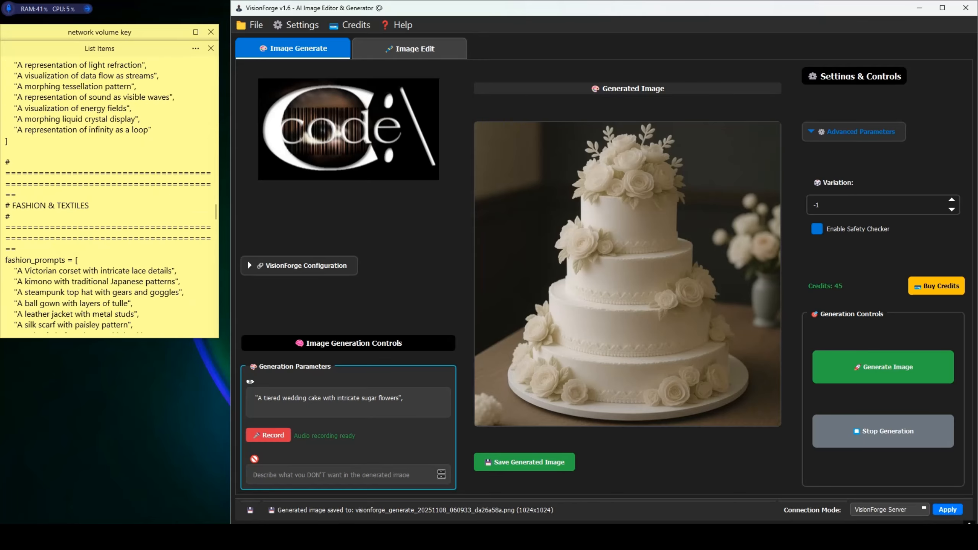
{"action": "left_click_drag", "start_coordinate": [177, 271], "coordinate": [12, 271]}
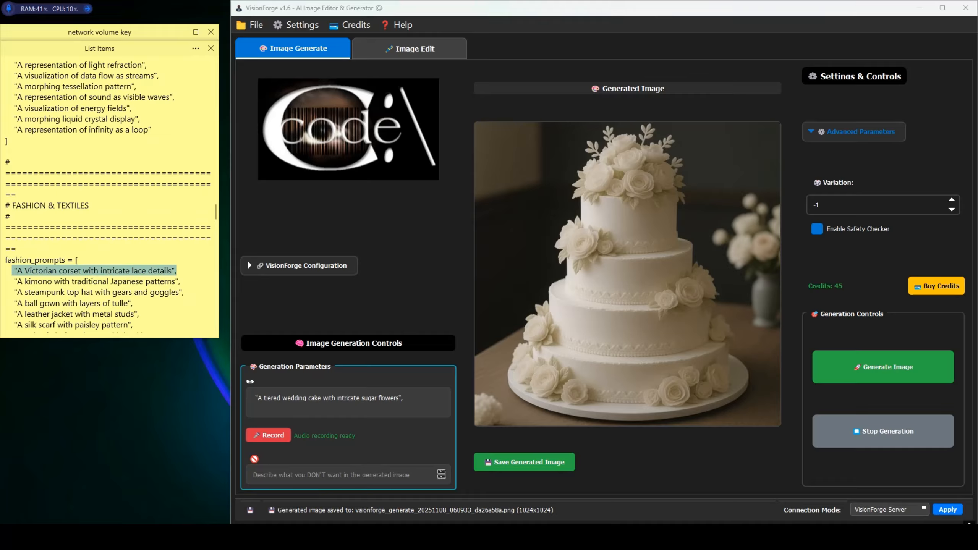
{"action": "right_click", "coordinate": [52, 271]}
{"action": "left_click", "coordinate": [116, 144]}
{"action": "triple_click", "coordinate": [323, 397]}
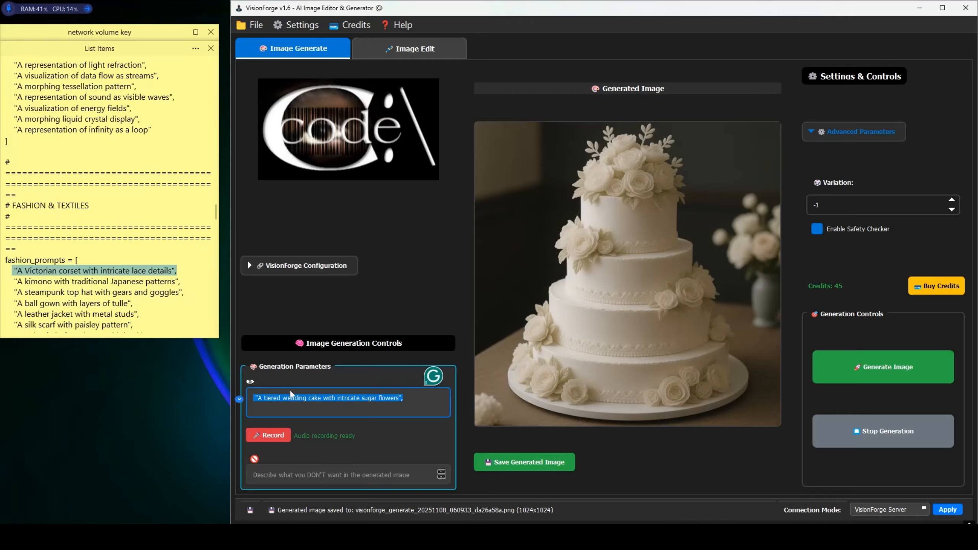
{"action": "right_click", "coordinate": [323, 394]}
{"action": "left_click", "coordinate": [354, 482]}
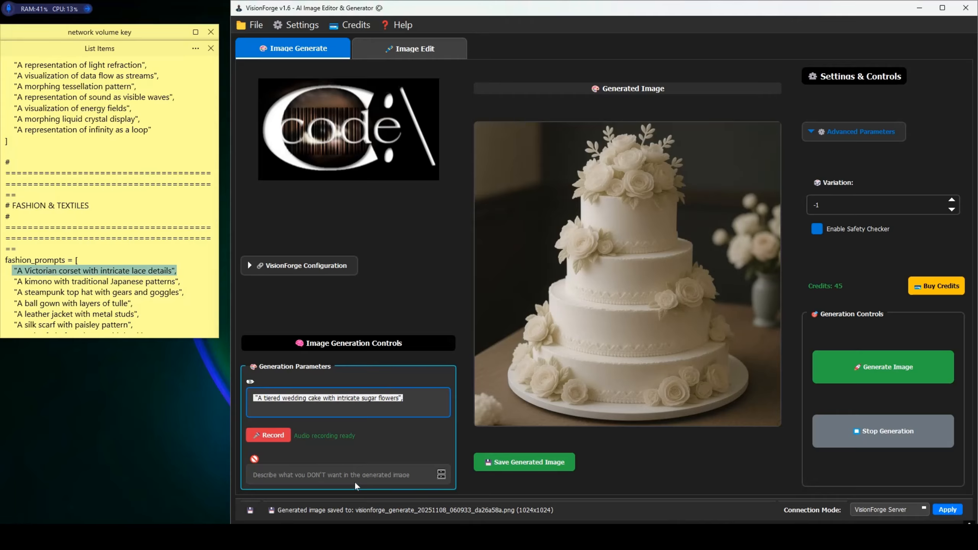
{"action": "left_click", "coordinate": [821, 375]}
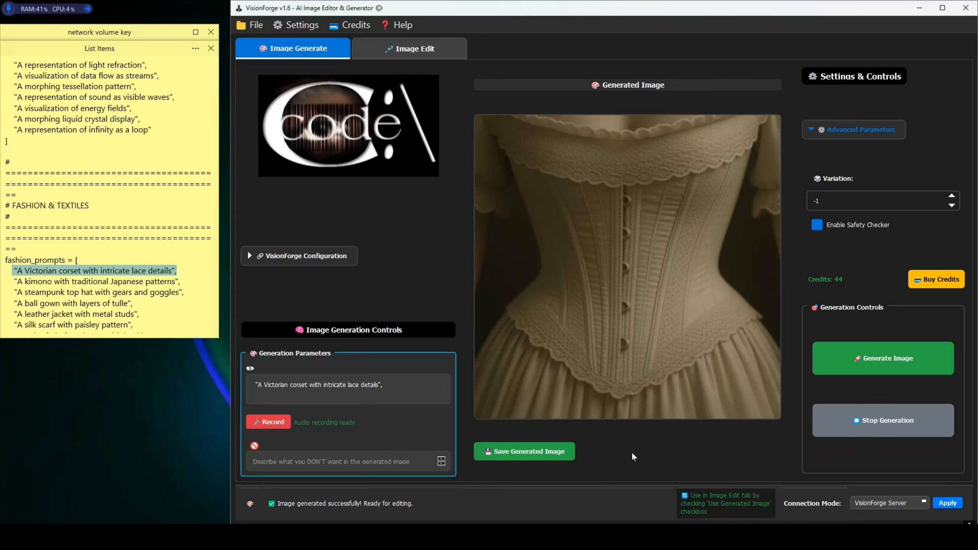
Save the generated Victorian corset image at its original 1024x1024 size
{"action": "left_click", "coordinate": [557, 455]}
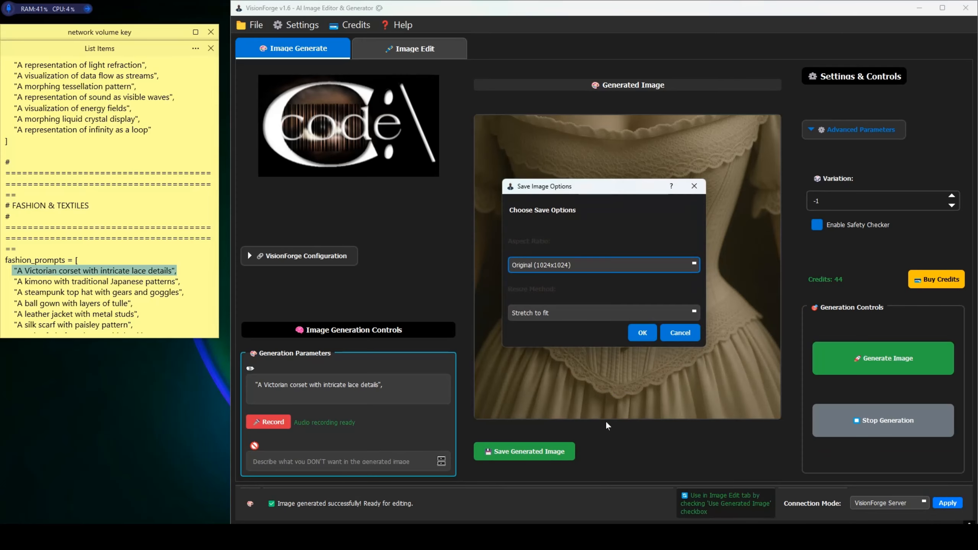
{"action": "left_click", "coordinate": [642, 335]}
{"action": "left_click", "coordinate": [820, 305]}
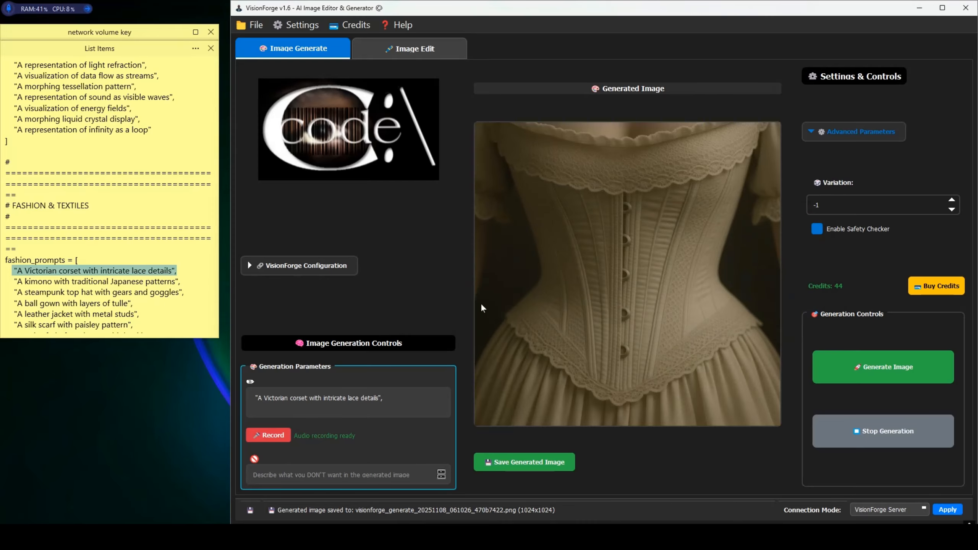
Copy "A vintage brooch with gemstones" from the notes' fashion prompts into the generation prompt and generate the image
{"action": "scroll", "coordinate": [107, 231], "scroll_direction": "down", "scroll_amount": 3}
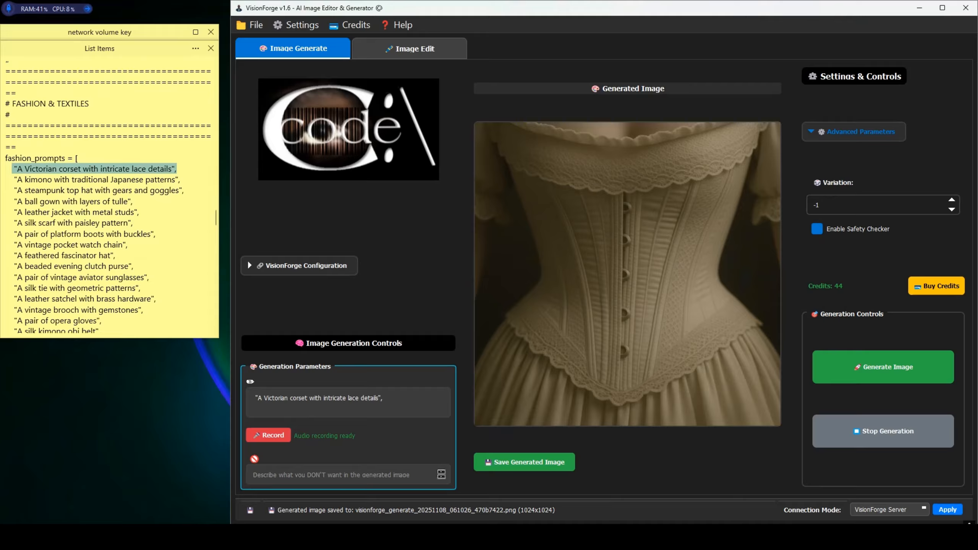
{"action": "left_click_drag", "start_coordinate": [141, 310], "coordinate": [16, 311]}
{"action": "right_click", "coordinate": [45, 313]}
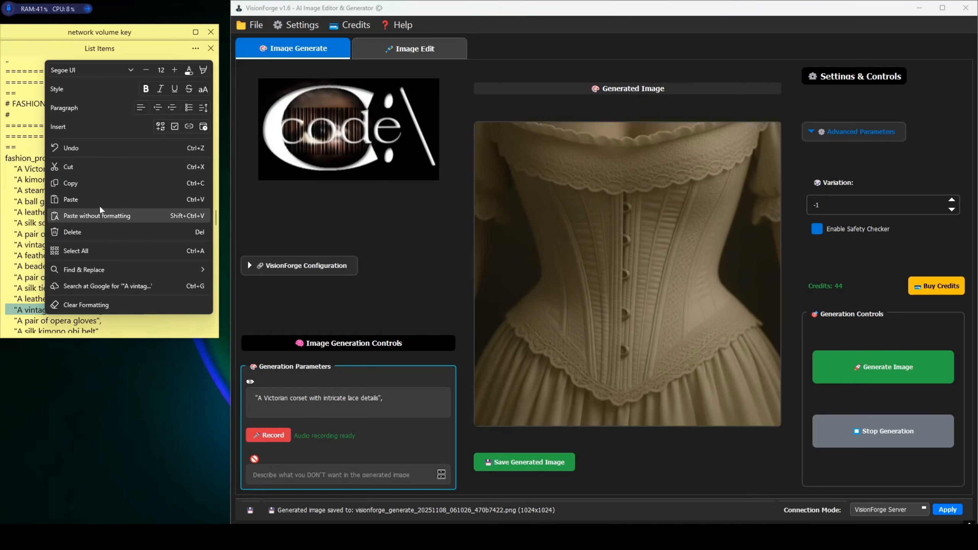
{"action": "left_click", "coordinate": [92, 184]}
{"action": "left_click_drag", "start_coordinate": [384, 399], "coordinate": [252, 398]}
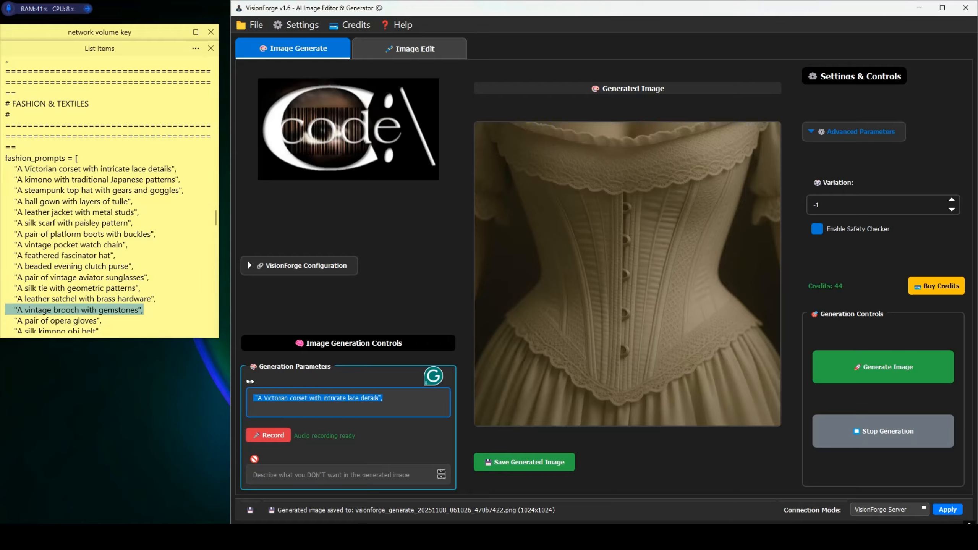
{"action": "right_click", "coordinate": [304, 395]}
{"action": "left_click", "coordinate": [326, 487]}
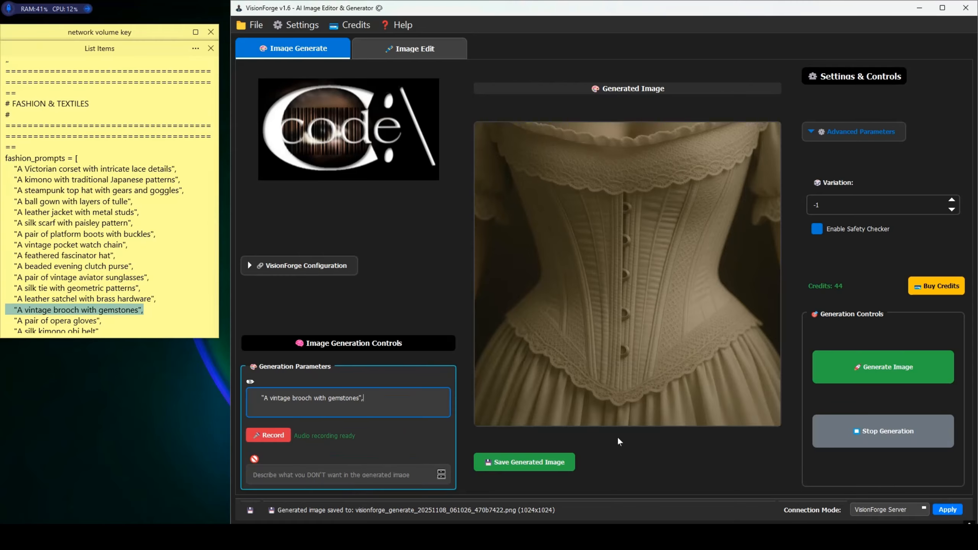
{"action": "left_click", "coordinate": [851, 368]}
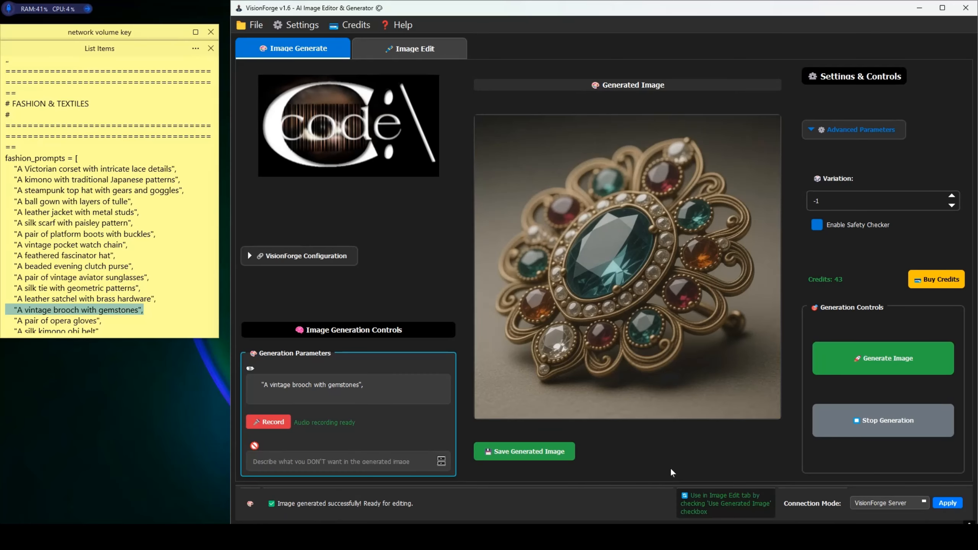
Save the generated vintage brooch image at its original 1024x1024 size
{"action": "left_click", "coordinate": [536, 451]}
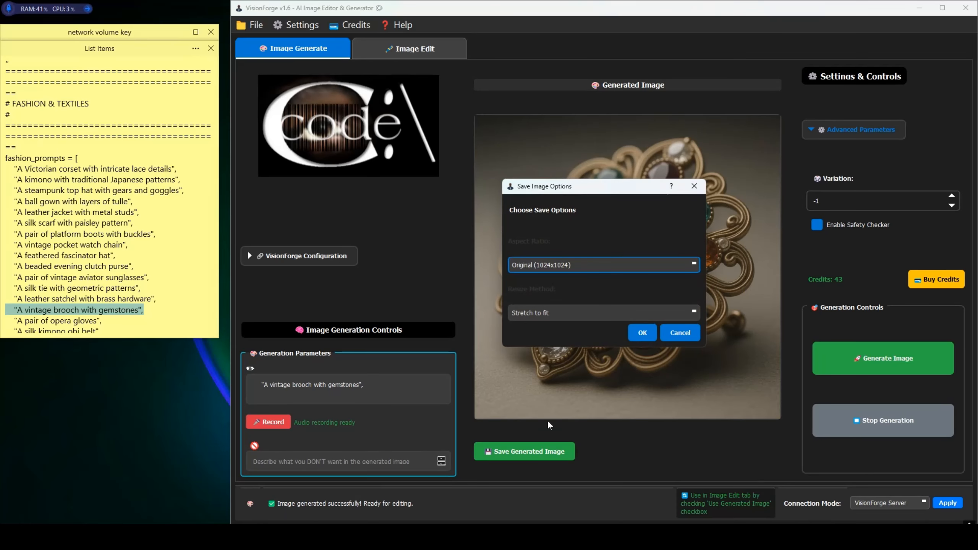
{"action": "left_click", "coordinate": [642, 333]}
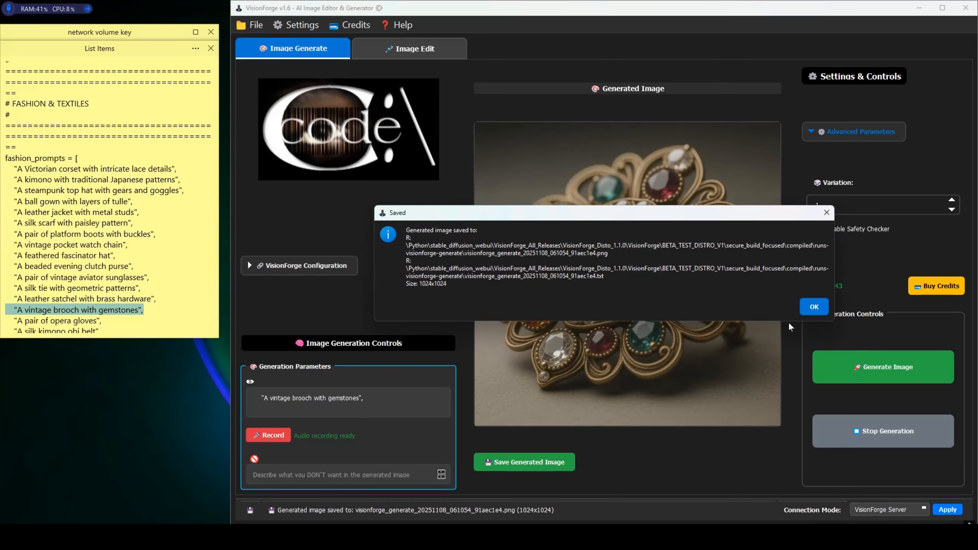
{"action": "left_click", "coordinate": [804, 306]}
Copy "A drone with multiple rotors" from the notes' technology prompts into the generation prompt and generate the image
{"action": "scroll", "coordinate": [118, 309], "scroll_direction": "down", "scroll_amount": 5}
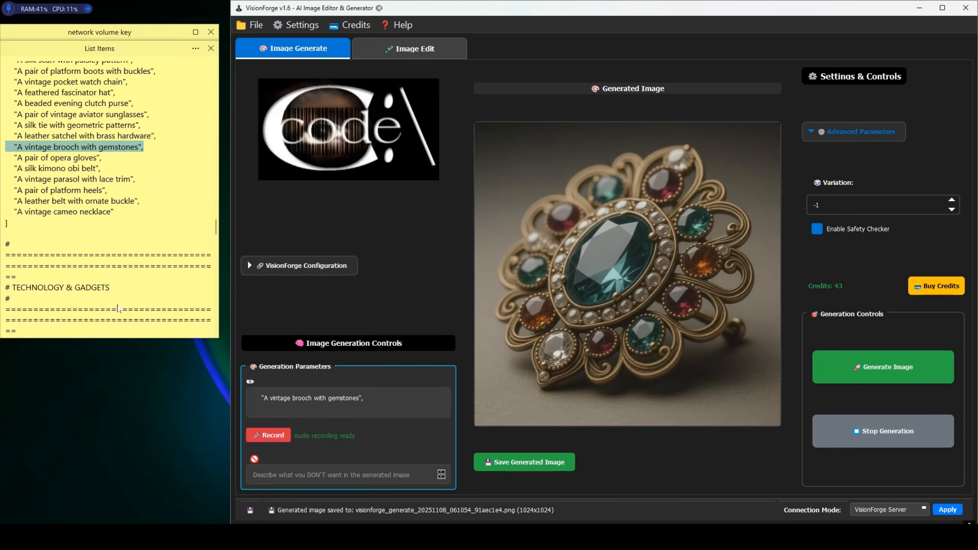
{"action": "scroll", "coordinate": [108, 196], "scroll_direction": "down", "scroll_amount": 3}
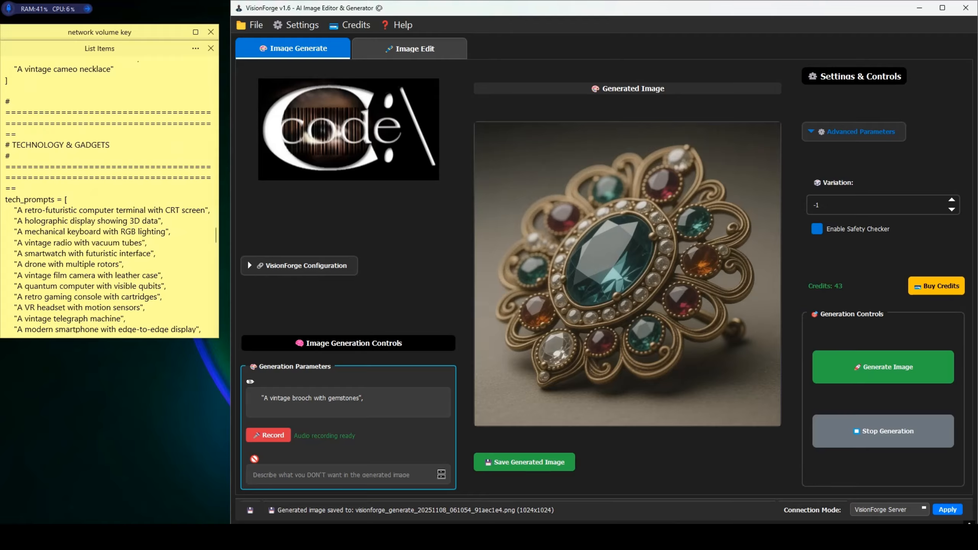
{"action": "left_click_drag", "start_coordinate": [126, 265], "coordinate": [7, 264]}
{"action": "right_click", "coordinate": [49, 268]}
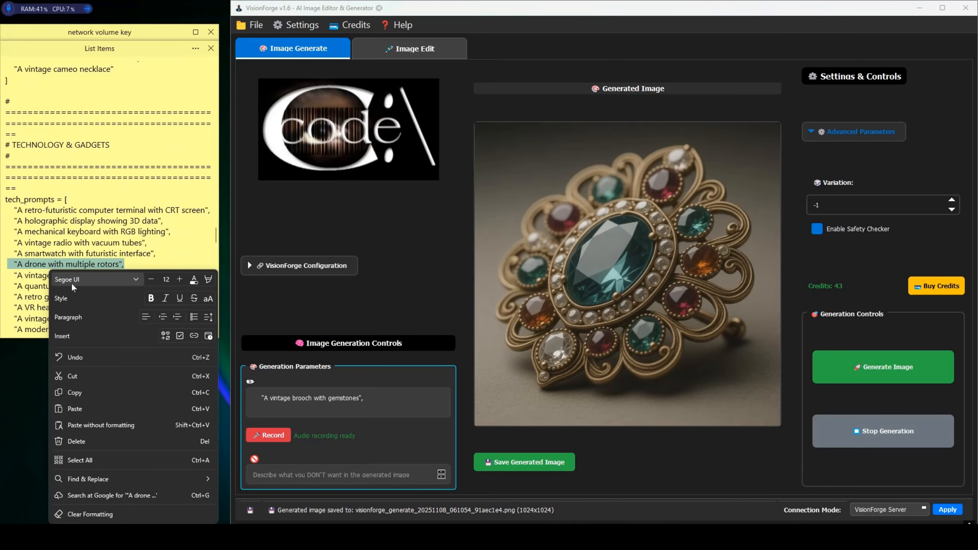
{"action": "left_click", "coordinate": [79, 393]}
{"action": "left_click_drag", "start_coordinate": [364, 399], "coordinate": [250, 398]}
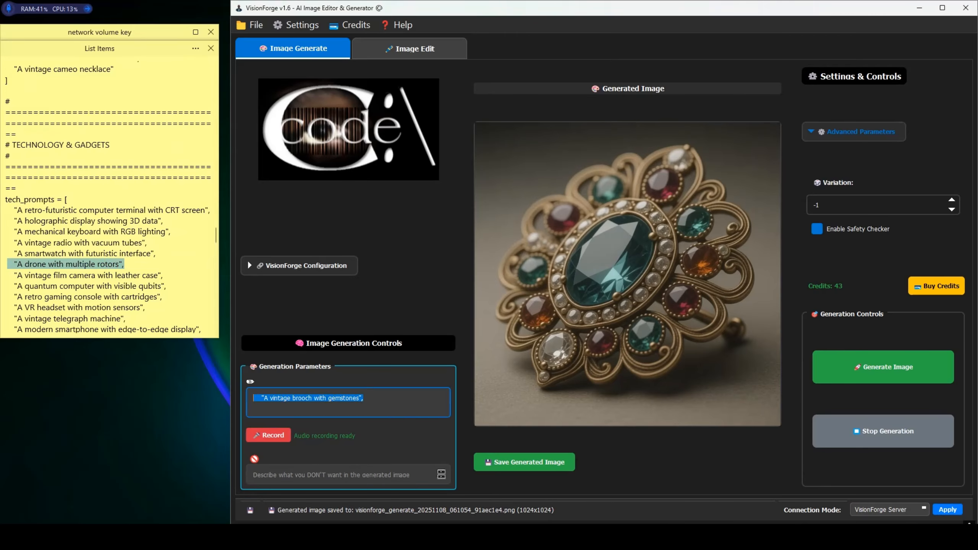
{"action": "right_click", "coordinate": [307, 398]}
{"action": "left_click", "coordinate": [335, 488]}
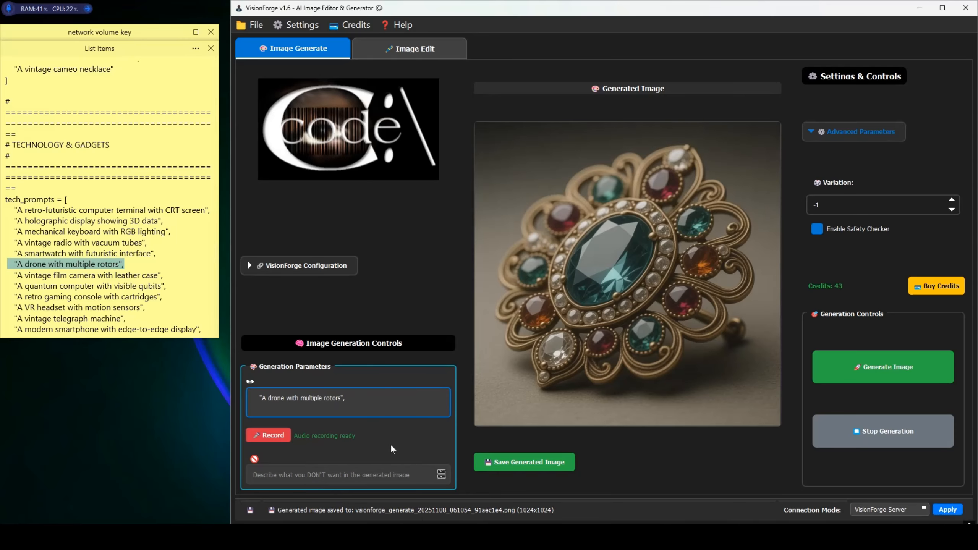
{"action": "left_click", "coordinate": [867, 367]}
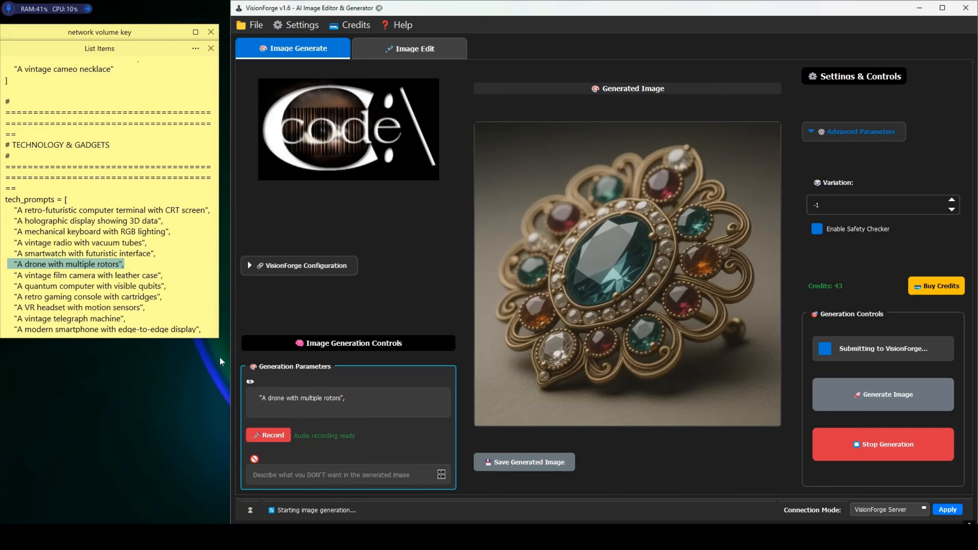
Save the generated drone image at its original 1024x1024 size
{"action": "scroll", "coordinate": [109, 201], "scroll_direction": "down", "scroll_amount": 3}
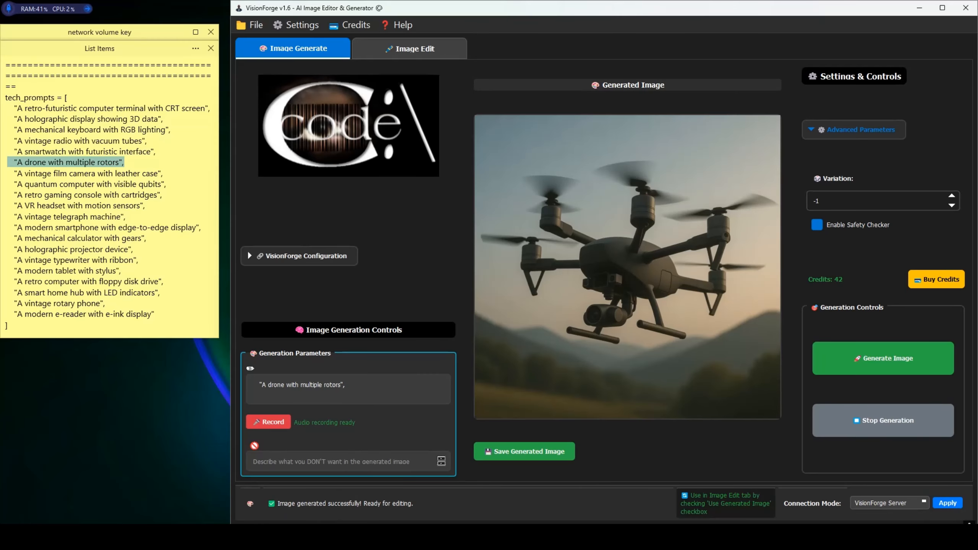
{"action": "left_click", "coordinate": [495, 453]}
{"action": "left_click", "coordinate": [641, 333]}
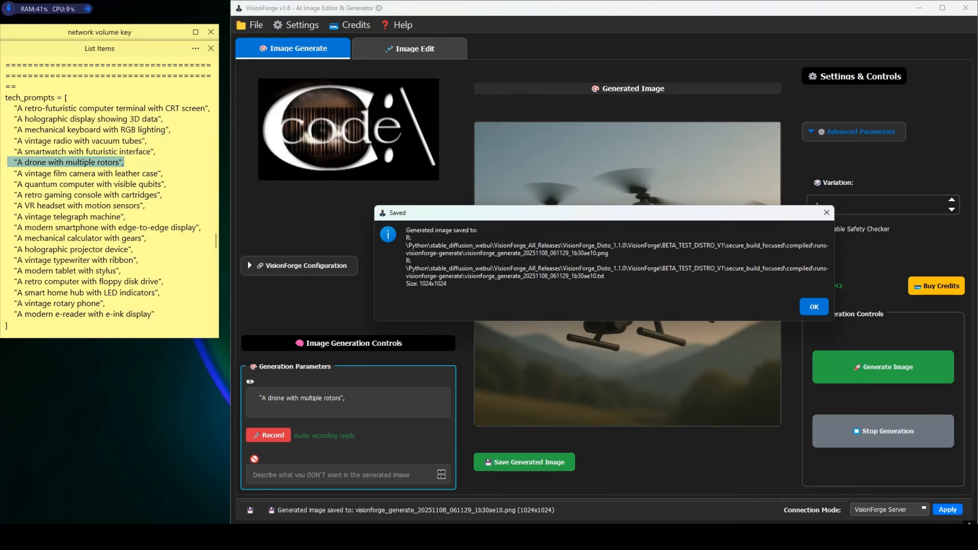
{"action": "left_click", "coordinate": [807, 308]}
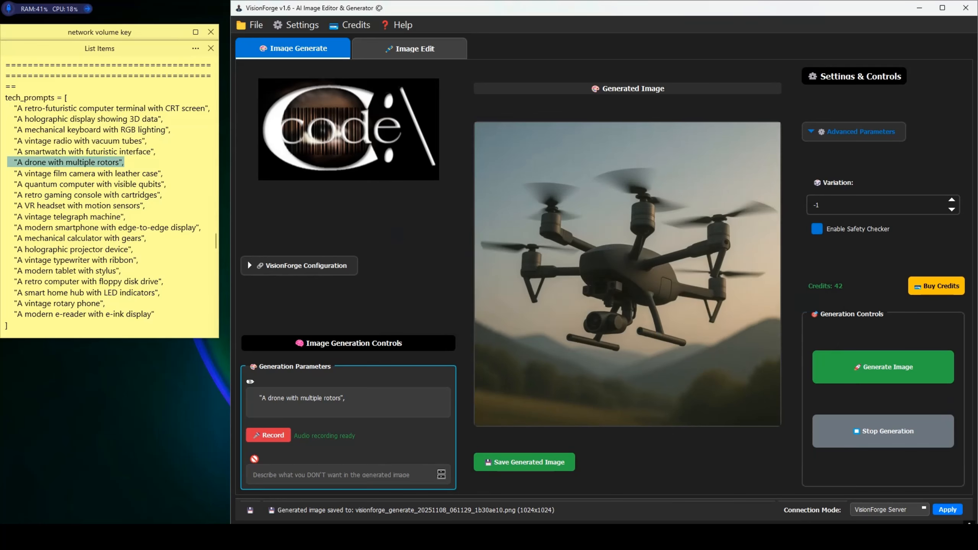
Copy "A vintage rotary phone" from the notes' technology prompts into the generation prompt and generate the image
{"action": "left_click_drag", "start_coordinate": [122, 270], "coordinate": [6, 303]}
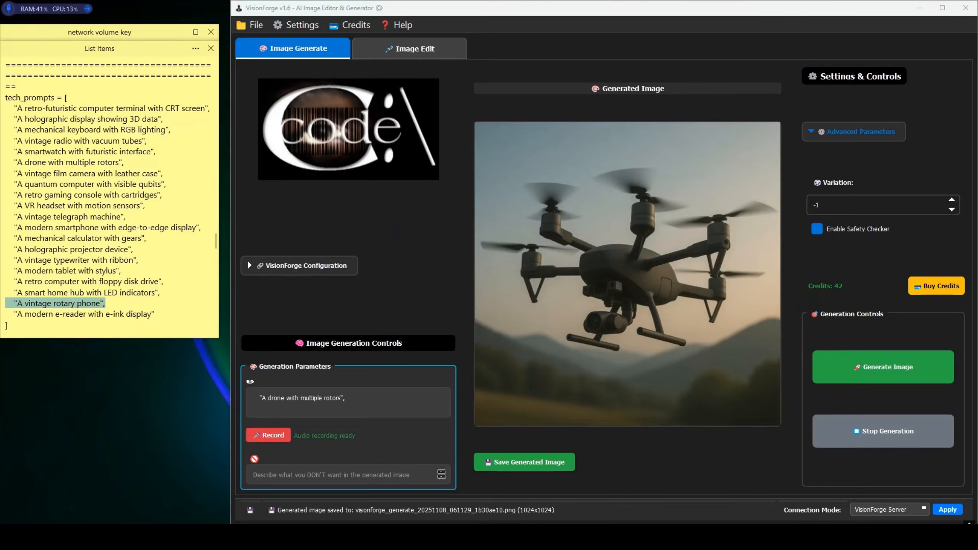
{"action": "right_click", "coordinate": [47, 306]}
{"action": "left_click", "coordinate": [103, 175]}
{"action": "triple_click", "coordinate": [301, 398]}
{"action": "right_click", "coordinate": [301, 397]}
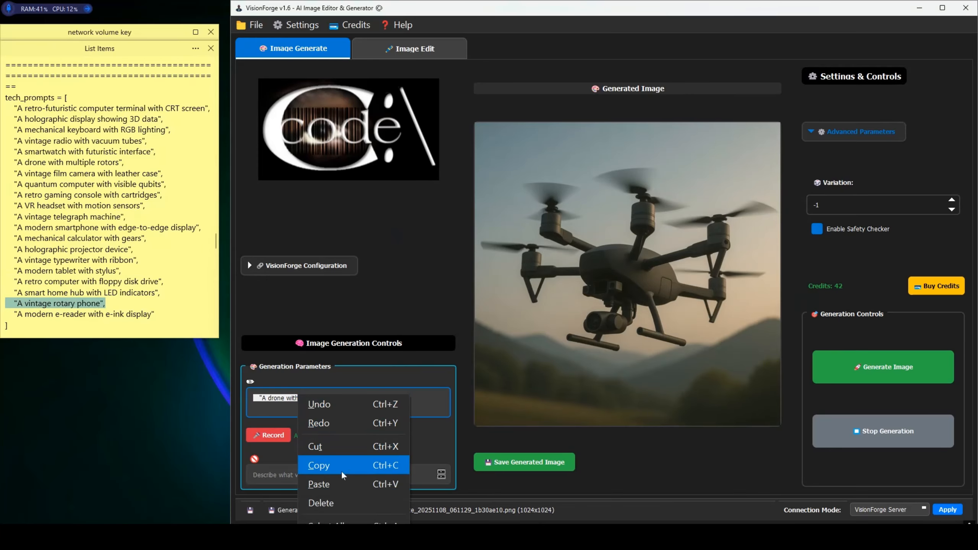
{"action": "left_click", "coordinate": [319, 484]}
{"action": "left_click", "coordinate": [872, 370]}
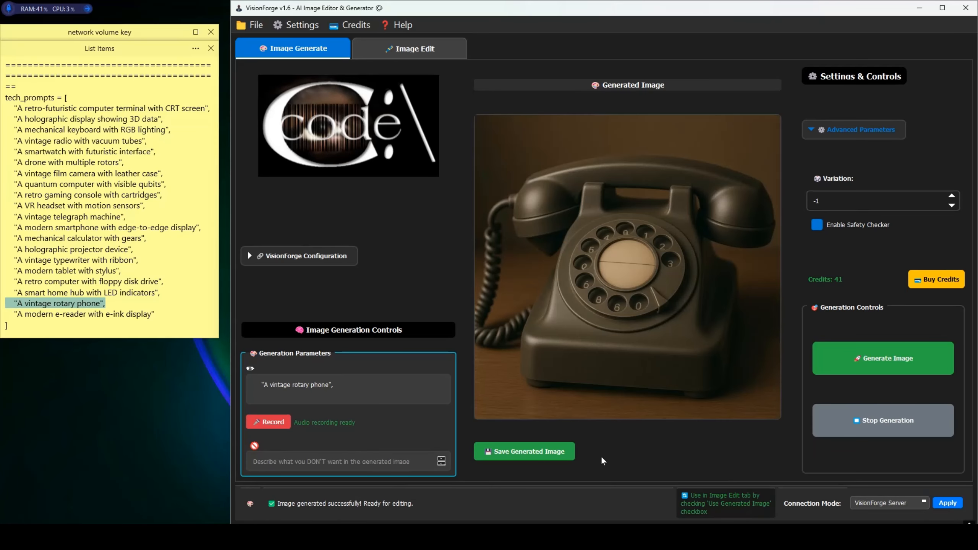
Save the generated rotary phone image at its original 1024x1024 size
{"action": "left_click", "coordinate": [565, 452]}
{"action": "left_click", "coordinate": [642, 332]}
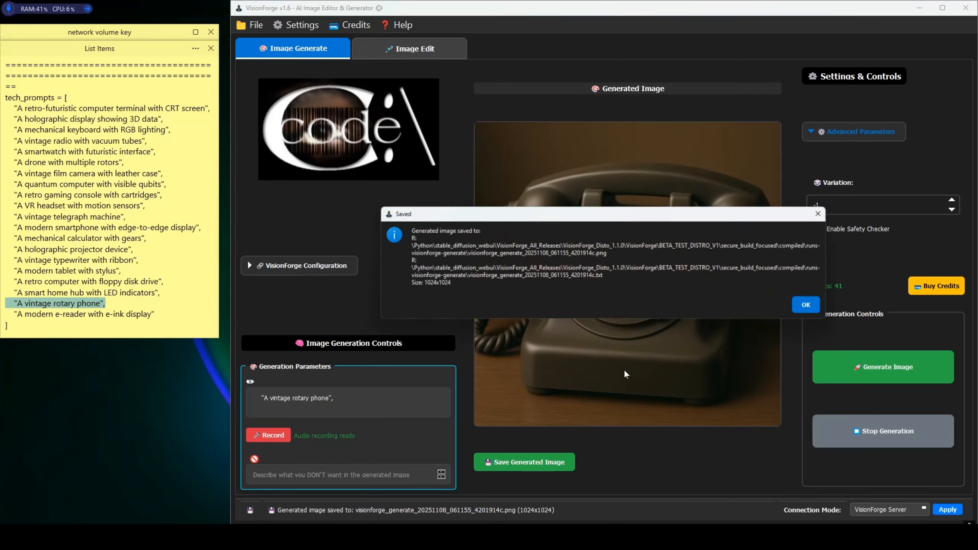
{"action": "left_click", "coordinate": [814, 308]}
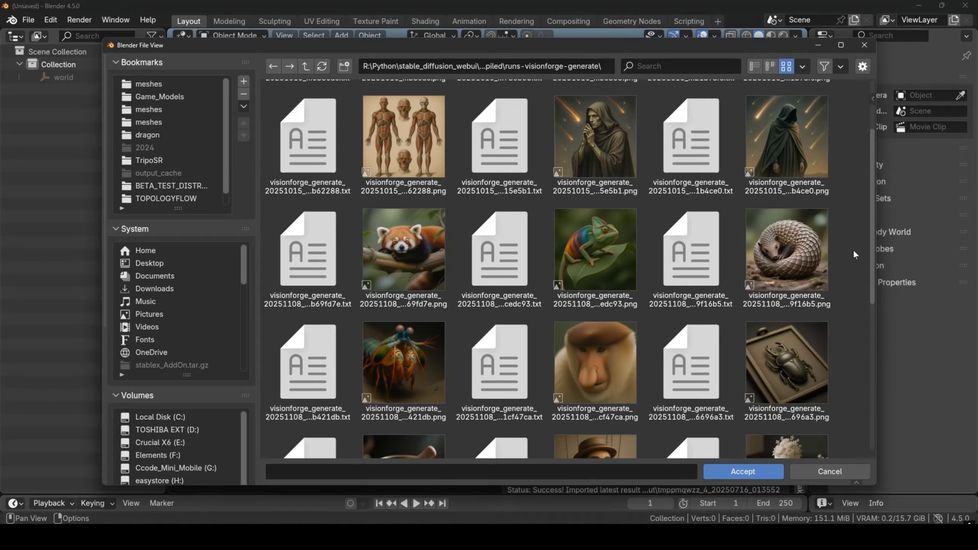
In Blender, load the chameleon image visionforge_generate_20251108_055858_43cedc93.png into the Hi3DGen PBR Generator and generate the 3D model
{"action": "left_click", "coordinate": [602, 251]}
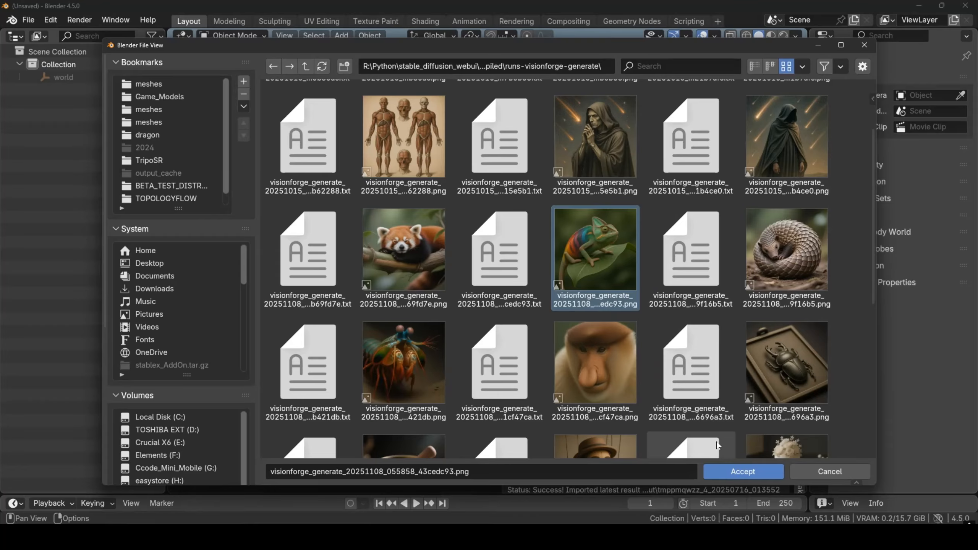
{"action": "left_click", "coordinate": [739, 473]}
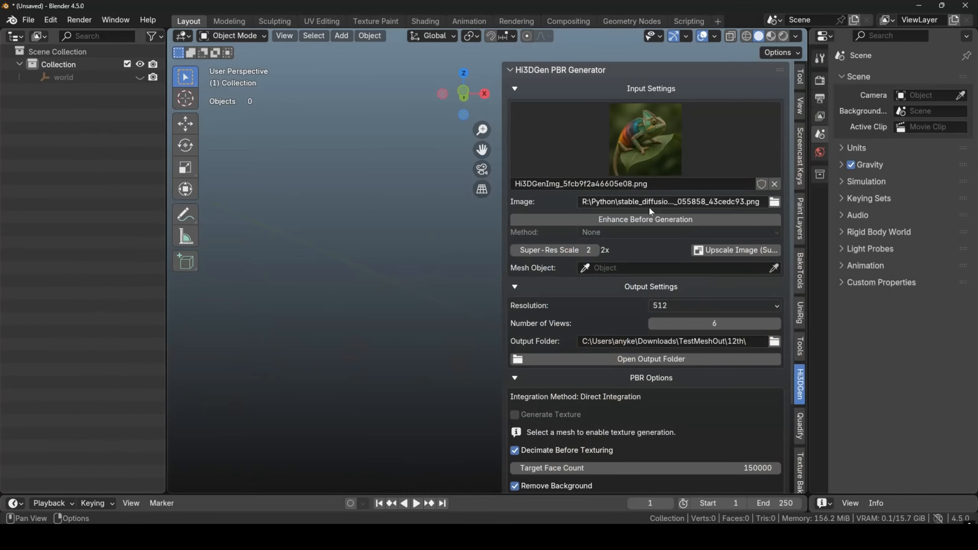
{"action": "scroll", "coordinate": [712, 411], "scroll_direction": "down", "scroll_amount": 5}
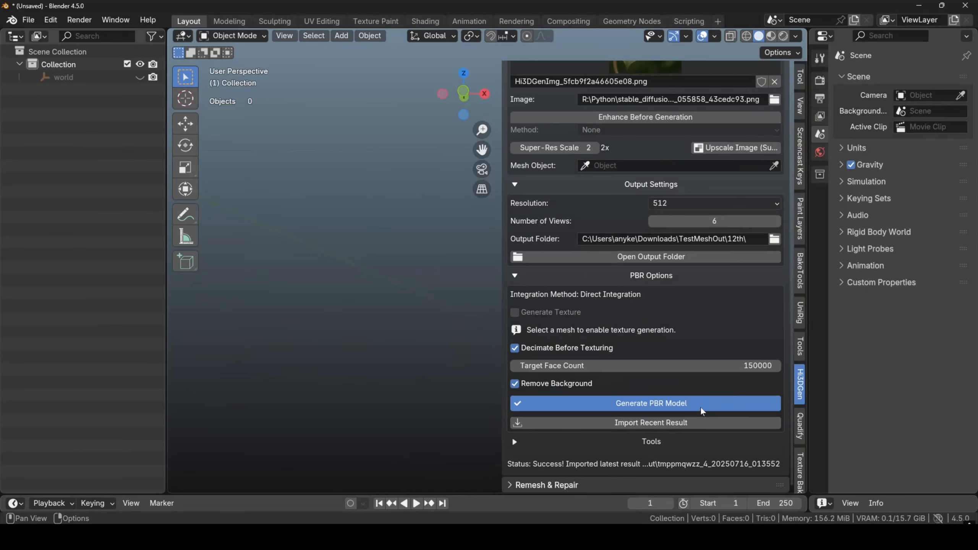
{"action": "left_click", "coordinate": [670, 404]}
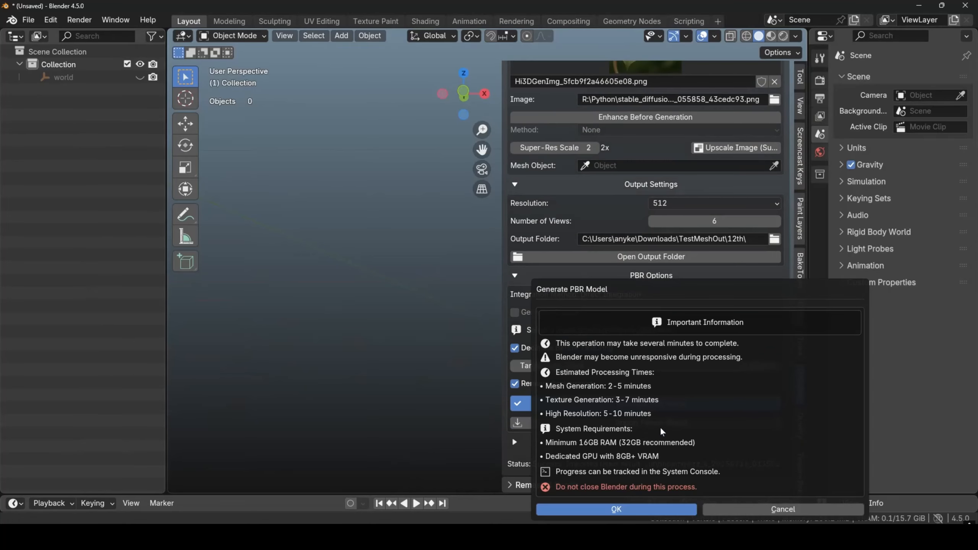
{"action": "left_click", "coordinate": [686, 509]}
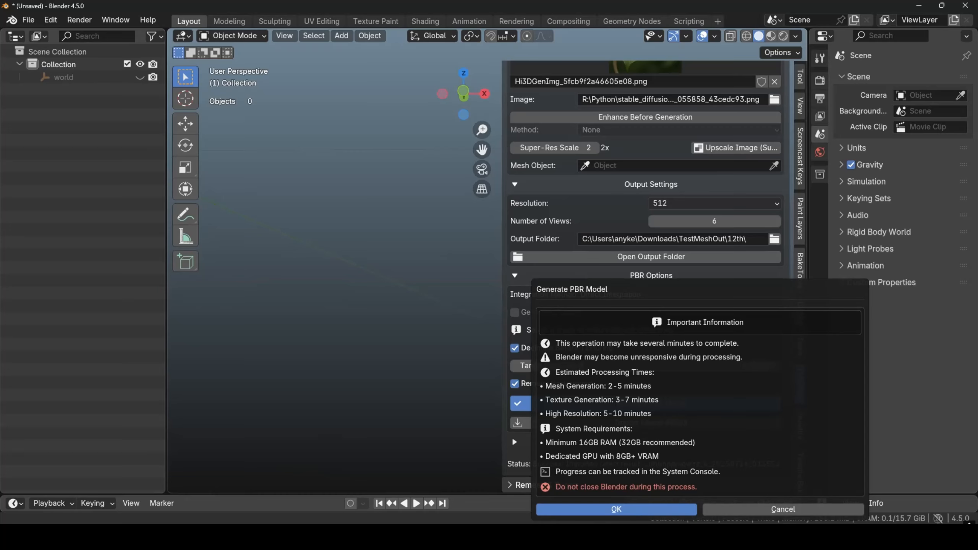
Bring up the Clock stopwatch, reset it and start timing the chameleon mesh generation
{"action": "left_click", "coordinate": [569, 533]}
{"action": "left_click", "coordinate": [915, 369]}
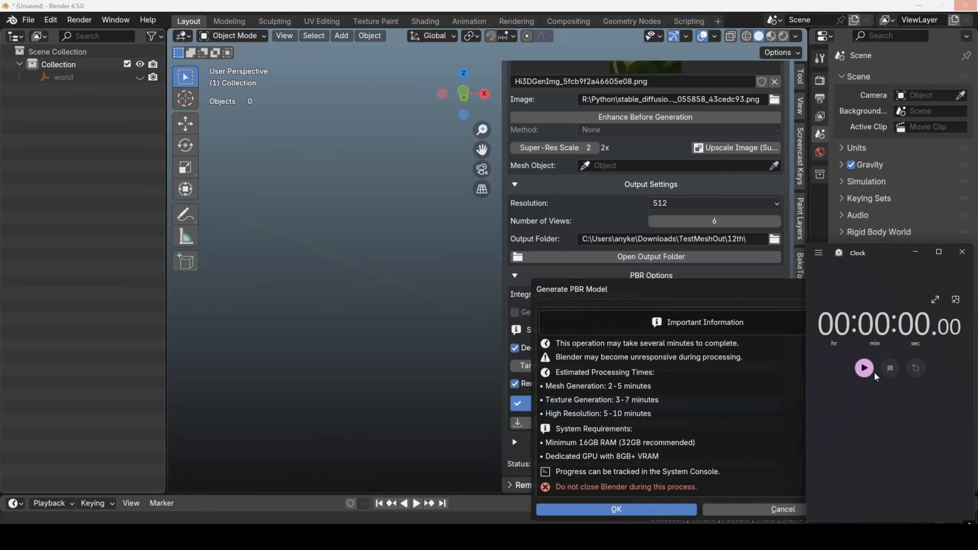
{"action": "left_click", "coordinate": [866, 368]}
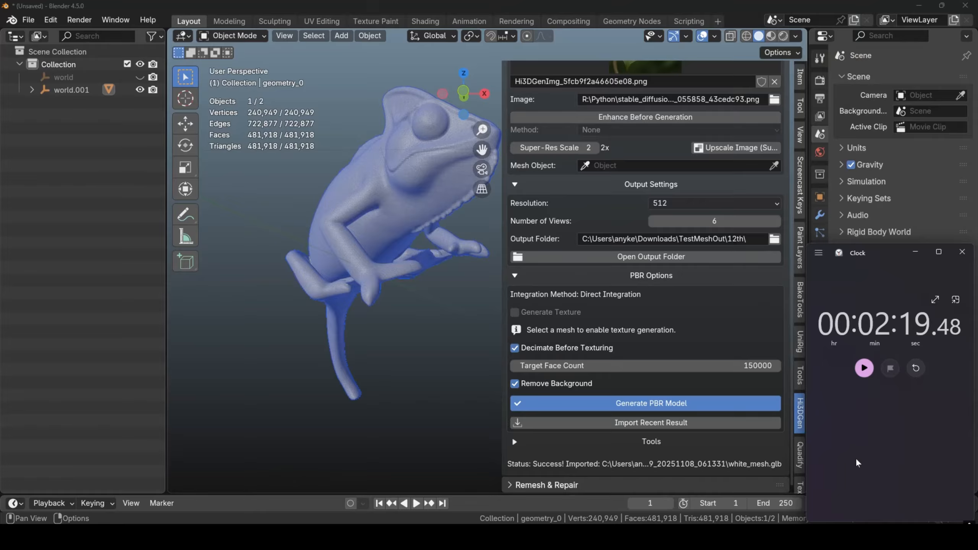
Pick the generated chameleon mesh in the viewport as the Hi3DGen mesh object
{"action": "left_click_drag", "start_coordinate": [478, 147], "coordinate": [343, 211]}
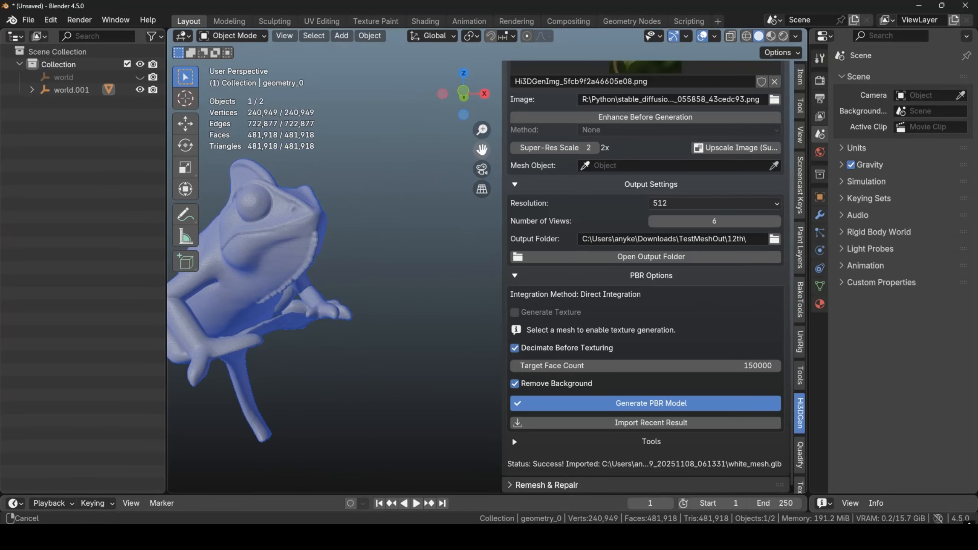
{"action": "left_click_drag", "start_coordinate": [476, 103], "coordinate": [505, 102]}
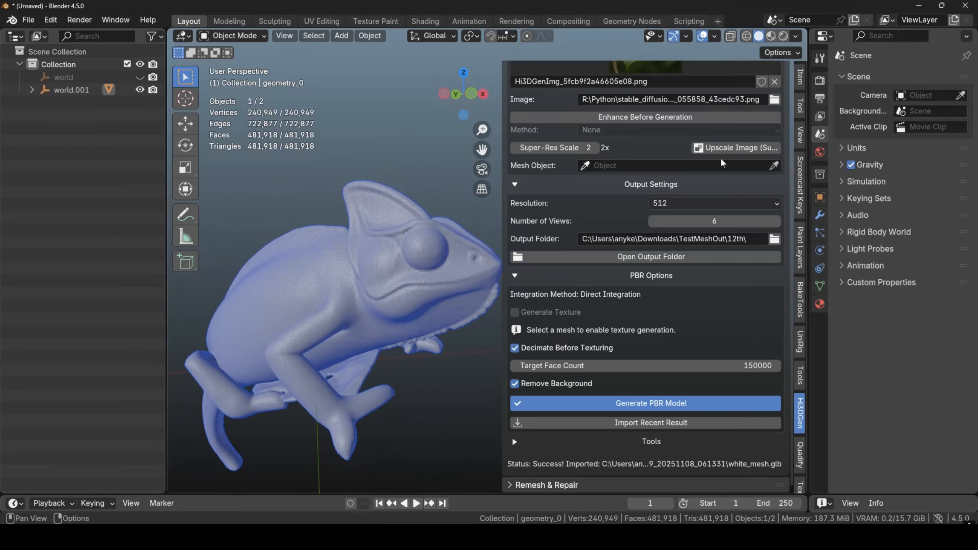
{"action": "left_click", "coordinate": [774, 165]}
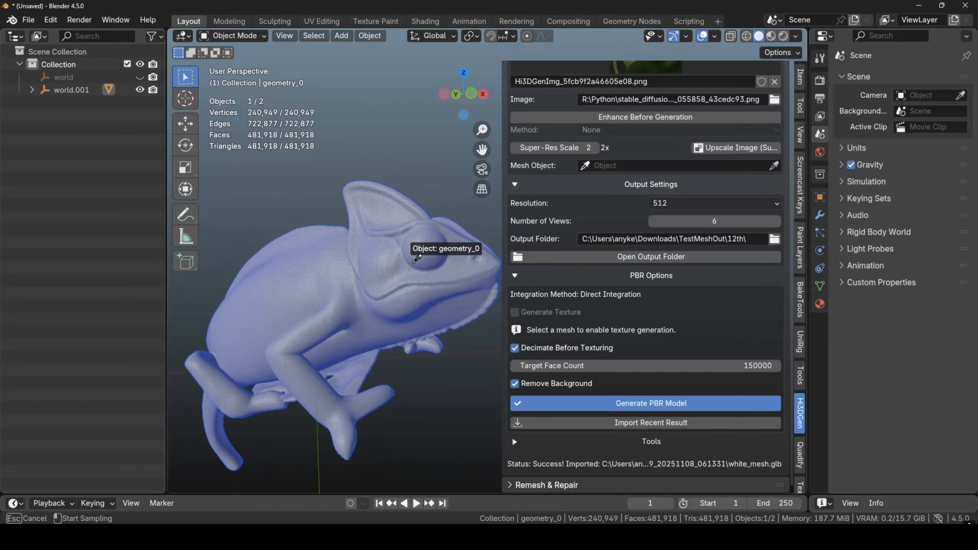
{"action": "left_click", "coordinate": [343, 246]}
Enable Generate Texture for the chameleon mesh and start another PBR model generation with the chameleon input image
{"action": "scroll", "coordinate": [613, 229], "scroll_direction": "up", "scroll_amount": 5}
{"action": "left_click", "coordinate": [646, 143]}
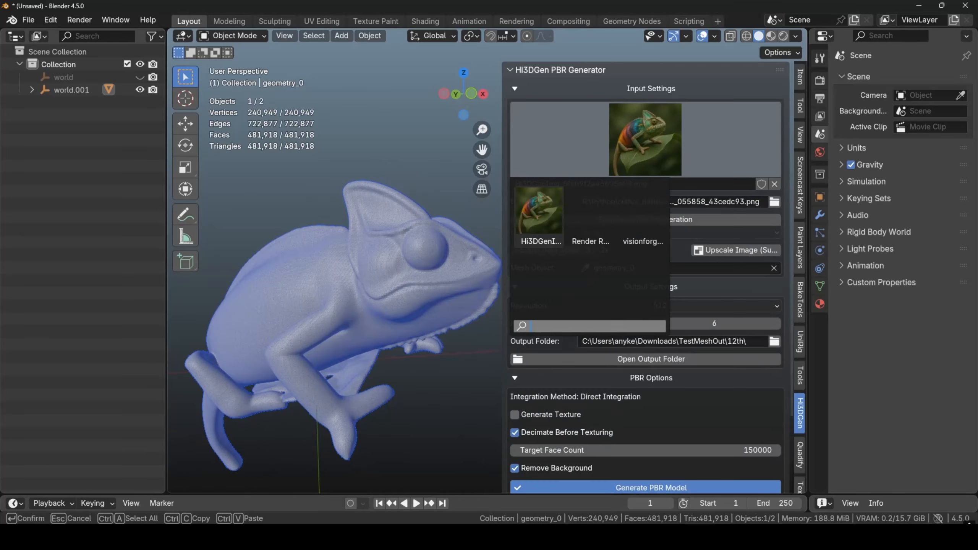
{"action": "mouse_move", "coordinate": [640, 216]}
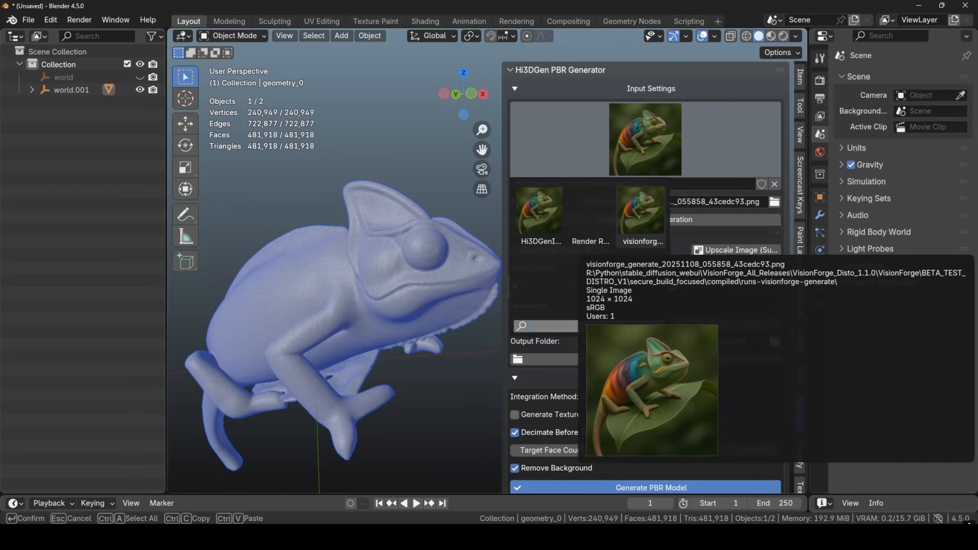
{"action": "left_click", "coordinate": [514, 415]}
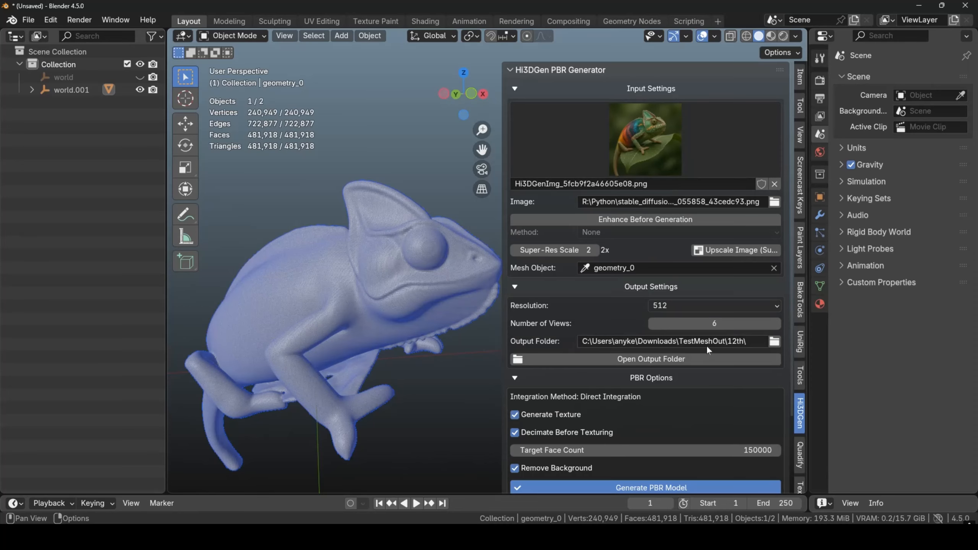
{"action": "scroll", "coordinate": [706, 346], "scroll_direction": "down", "scroll_amount": 3}
{"action": "scroll", "coordinate": [706, 345], "scroll_direction": "down", "scroll_amount": 2}
{"action": "left_click", "coordinate": [689, 404]}
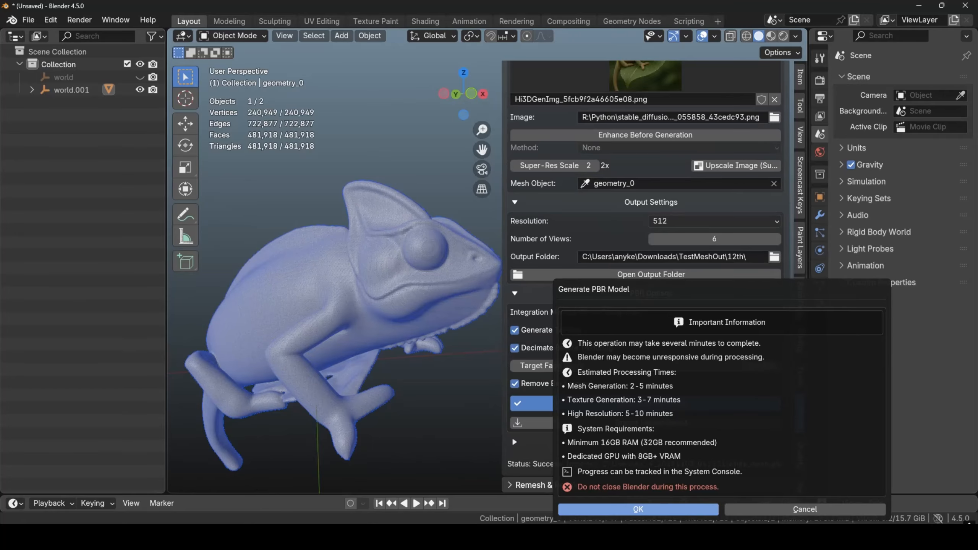
Bring back the Clock stopwatch, reset it and restart it to time the texture generation
{"action": "mouse_move", "coordinate": [681, 520]}
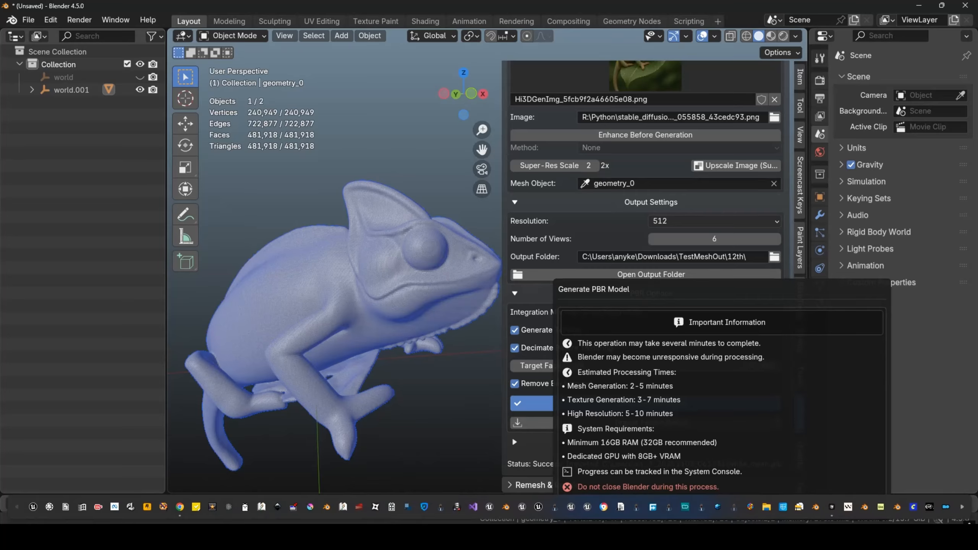
{"action": "left_click", "coordinate": [555, 520]}
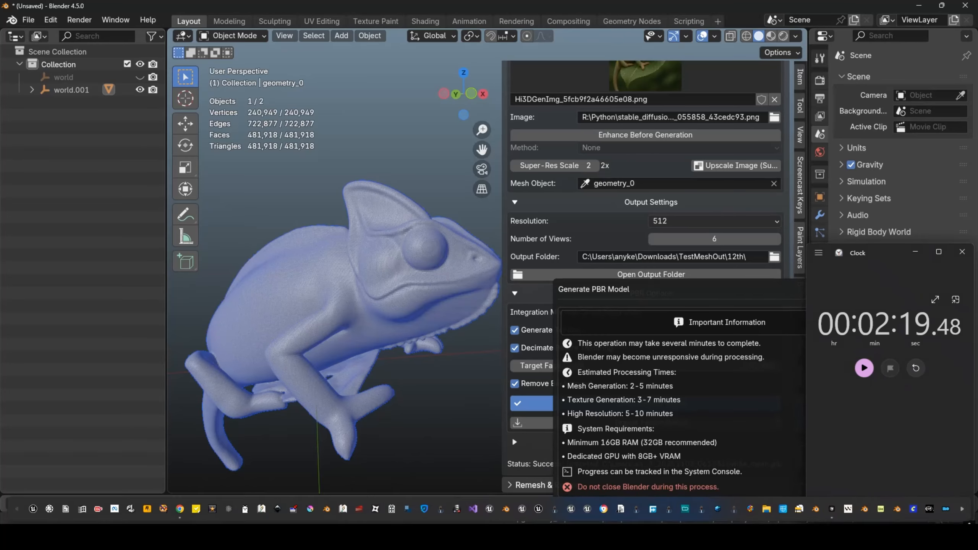
{"action": "left_click", "coordinate": [915, 368]}
{"action": "left_click", "coordinate": [864, 367]}
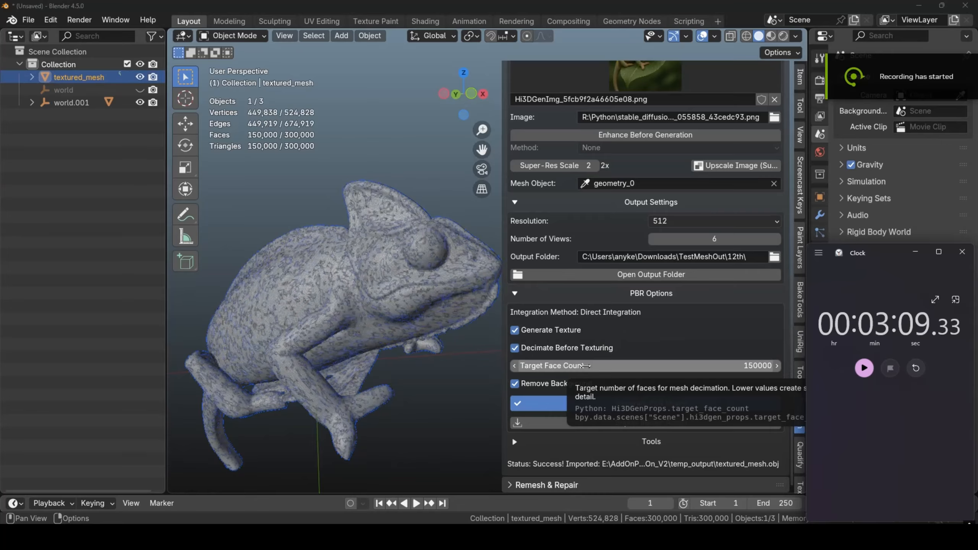
Hide the untextured geometry_0 mesh under world.001 and show the textured chameleon in Material Preview shading
{"action": "scroll", "coordinate": [585, 366], "scroll_direction": "up", "scroll_amount": 5}
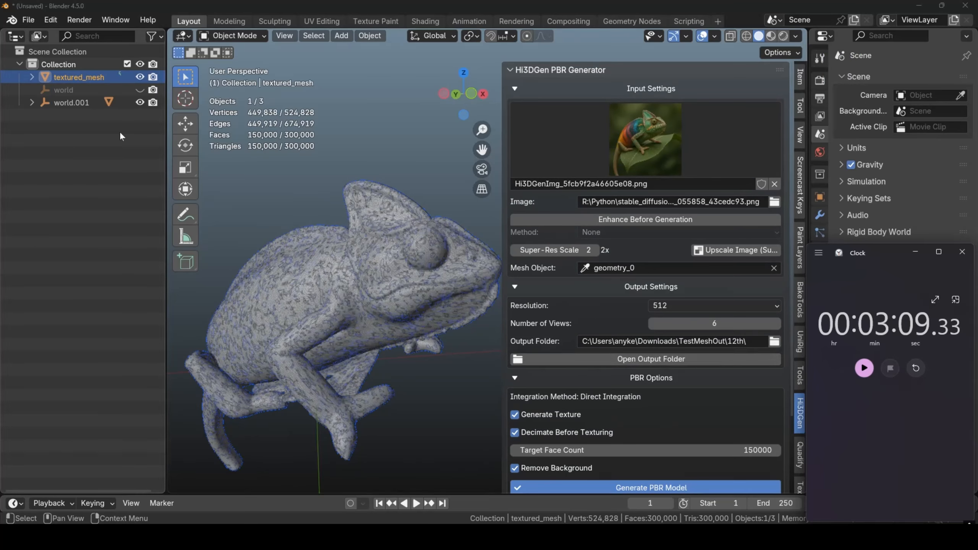
{"action": "left_click", "coordinate": [34, 103]}
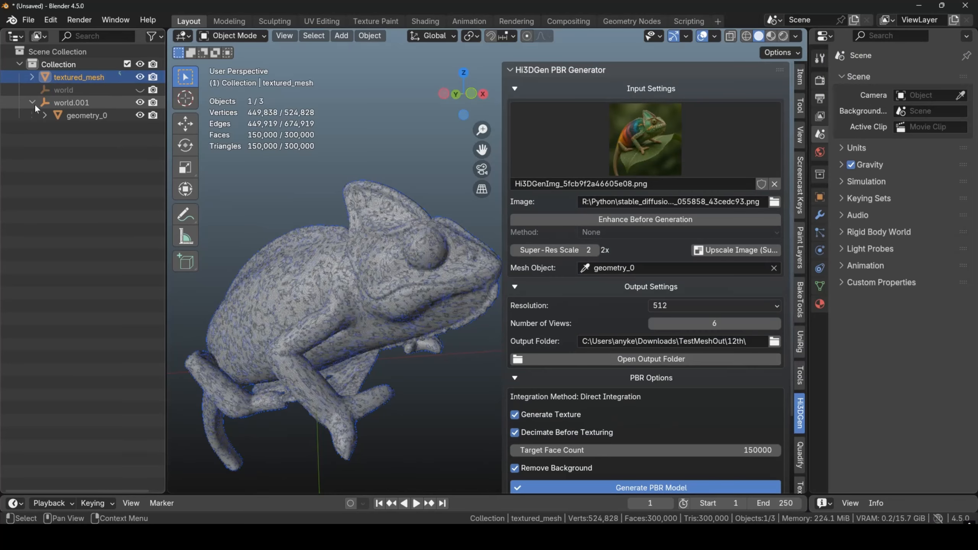
{"action": "left_click", "coordinate": [141, 115]}
{"action": "left_click", "coordinate": [771, 36]}
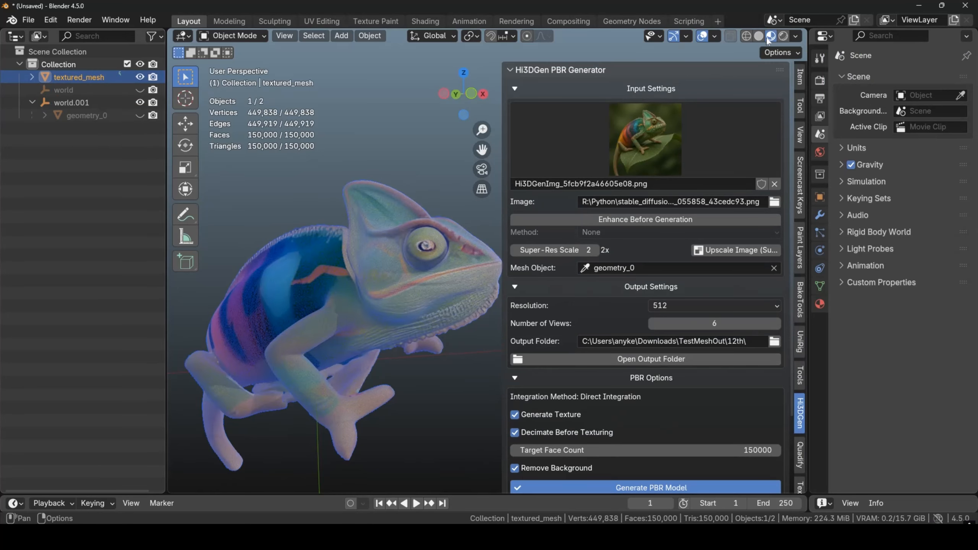
{"action": "left_click", "coordinate": [361, 154]}
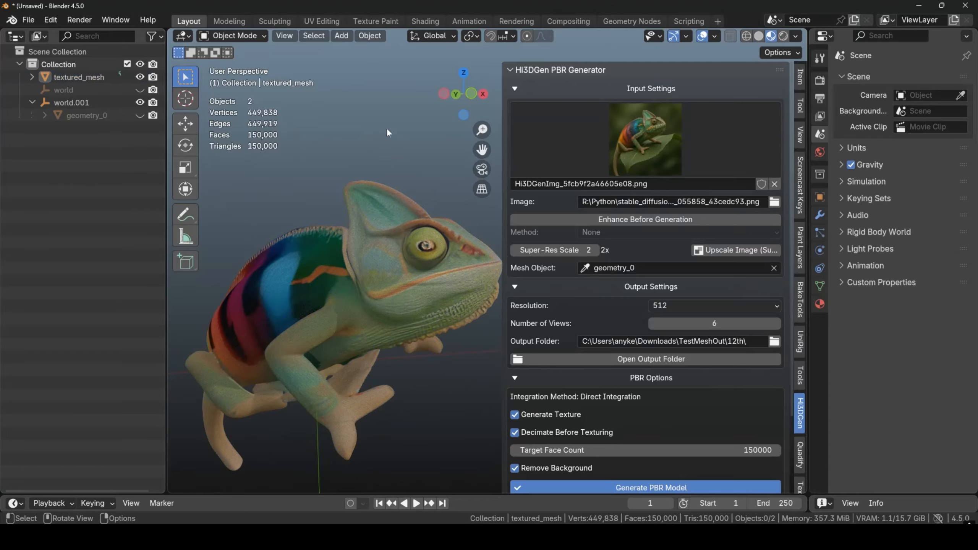
Examine the textured chameleon's eye, head and body up close, including in the Shading workspace
{"action": "mouse_move", "coordinate": [449, 111]}
{"action": "left_mouse_down"}
{"action": "mouse_move", "coordinate": [427, 118]}
{"action": "mouse_move", "coordinate": [438, 114]}
{"action": "left_mouse_up"}
{"action": "scroll", "coordinate": [426, 122], "scroll_direction": "up", "scroll_amount": 6}
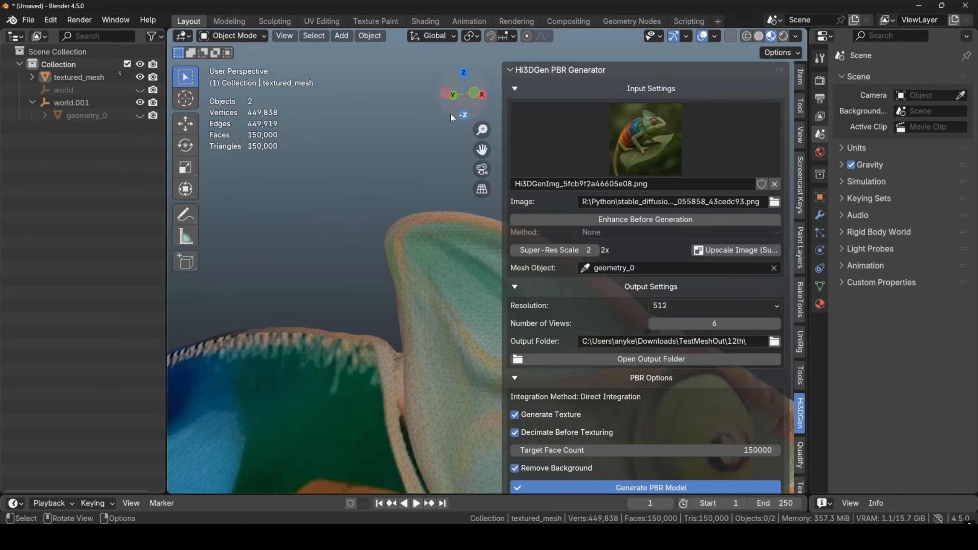
{"action": "mouse_move", "coordinate": [482, 150]}
{"action": "left_mouse_down"}
{"action": "mouse_move", "coordinate": [473, 46]}
{"action": "mouse_move", "coordinate": [362, 43]}
{"action": "mouse_move", "coordinate": [278, 19]}
{"action": "mouse_move", "coordinate": [193, 46]}
{"action": "mouse_move", "coordinate": [477, 159]}
{"action": "left_mouse_up"}
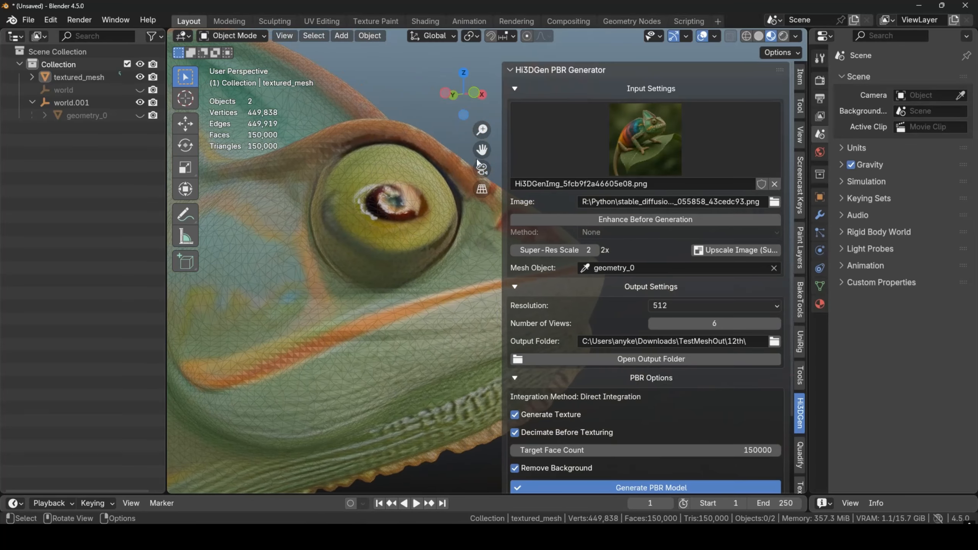
{"action": "scroll", "coordinate": [473, 167], "scroll_direction": "down", "scroll_amount": 7}
{"action": "scroll", "coordinate": [473, 166], "scroll_direction": "down", "scroll_amount": 2}
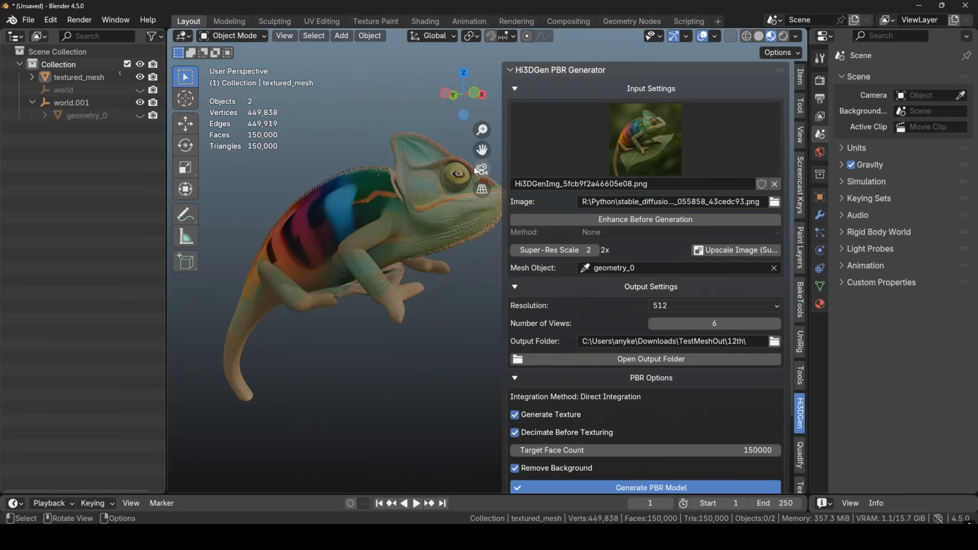
{"action": "left_click", "coordinate": [422, 21]}
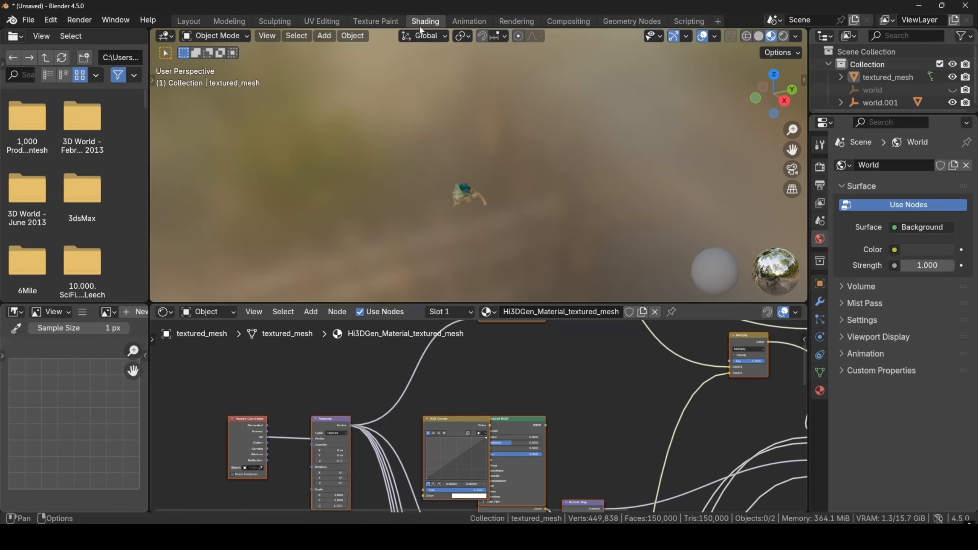
{"action": "scroll", "coordinate": [461, 211], "scroll_direction": "up", "scroll_amount": 5}
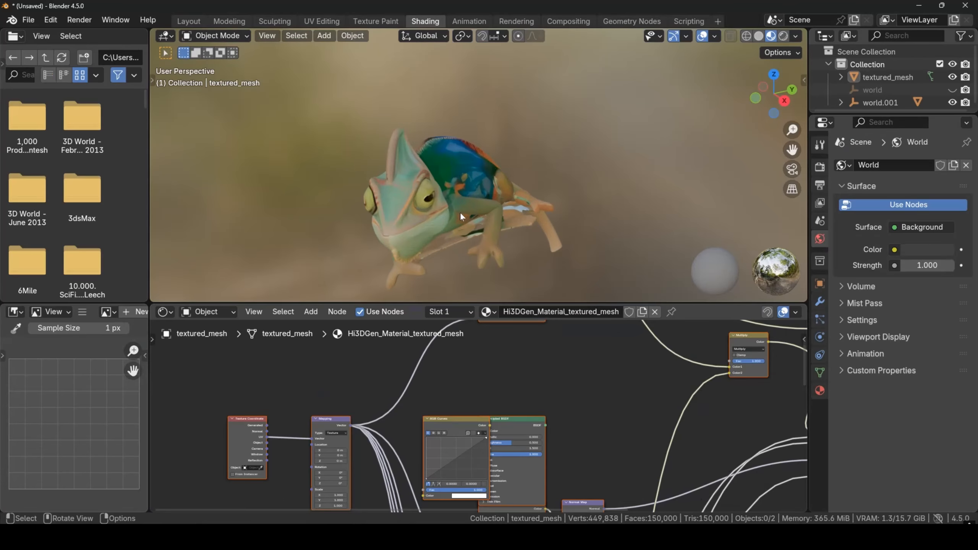
{"action": "left_click_drag", "start_coordinate": [772, 105], "coordinate": [741, 99]}
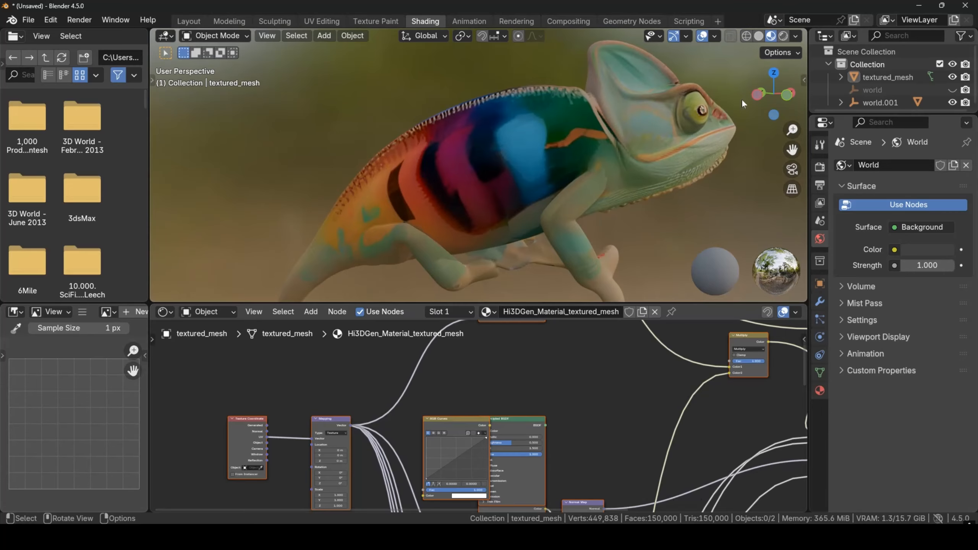
{"action": "left_click", "coordinate": [176, 22]}
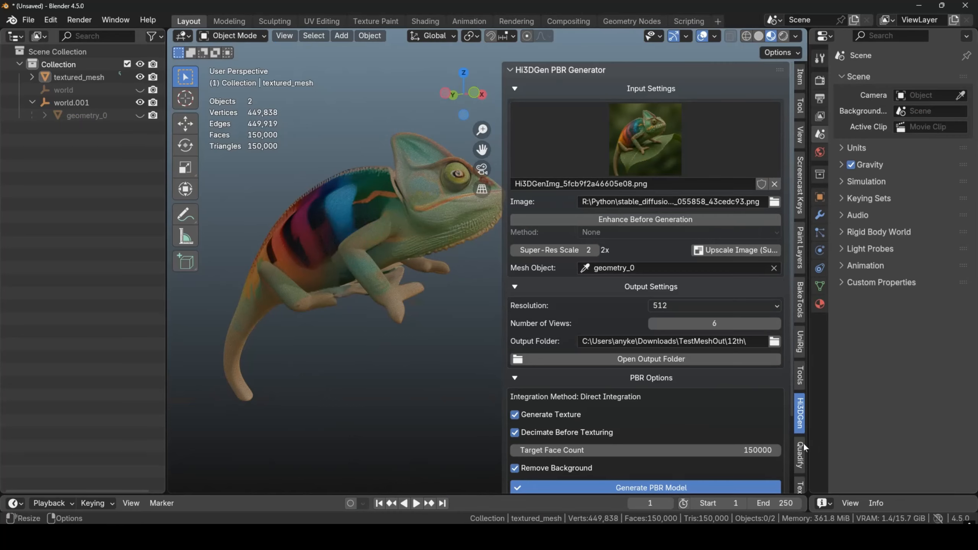
Select textured_mesh and set the Quick Quadify target face count to 80000
{"action": "left_click", "coordinate": [800, 452]}
{"action": "left_click", "coordinate": [383, 235]}
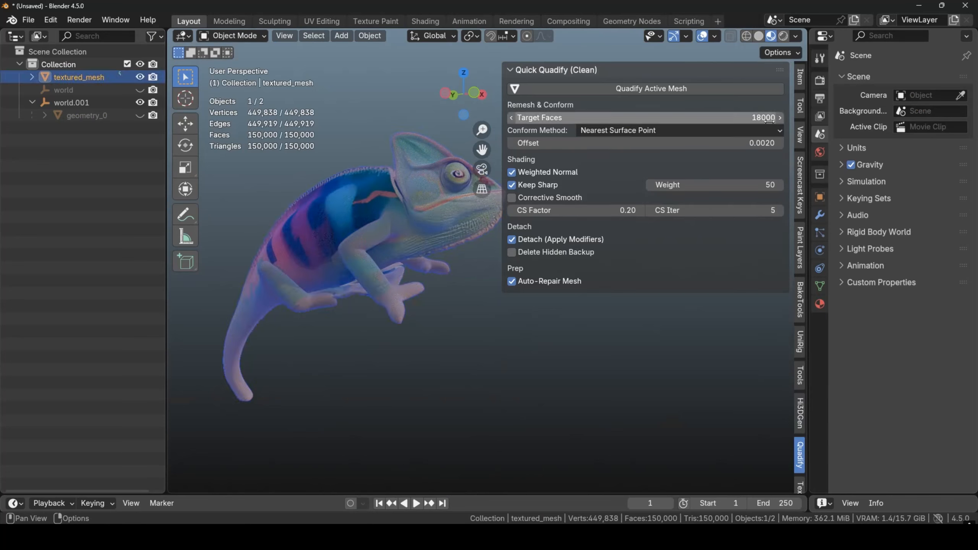
{"action": "left_click", "coordinate": [753, 118]}
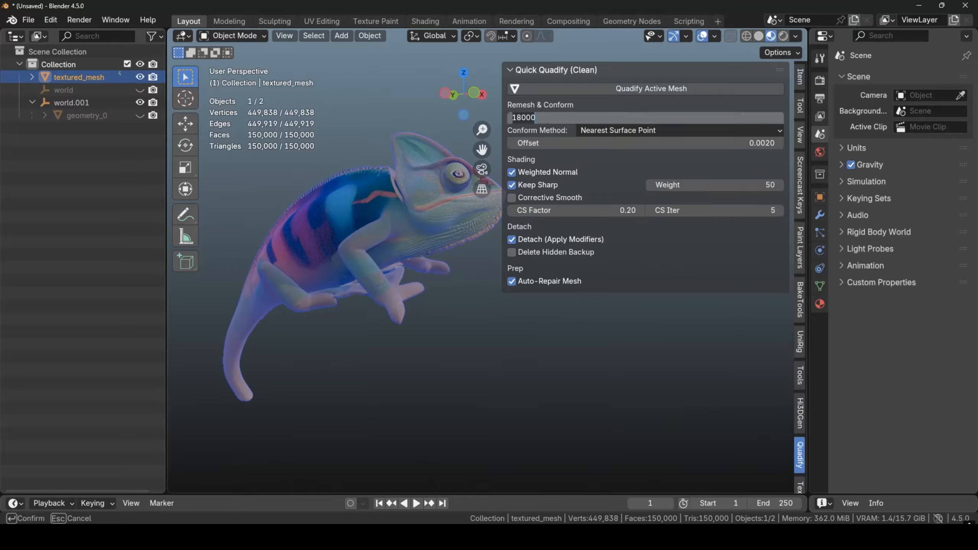
{"action": "type", "text": "8"}
Enable Corrective Smooth with a CS Factor of 0.32 and 8 iterations, and quadify the active chameleon mesh
{"action": "left_click", "coordinate": [780, 211]}
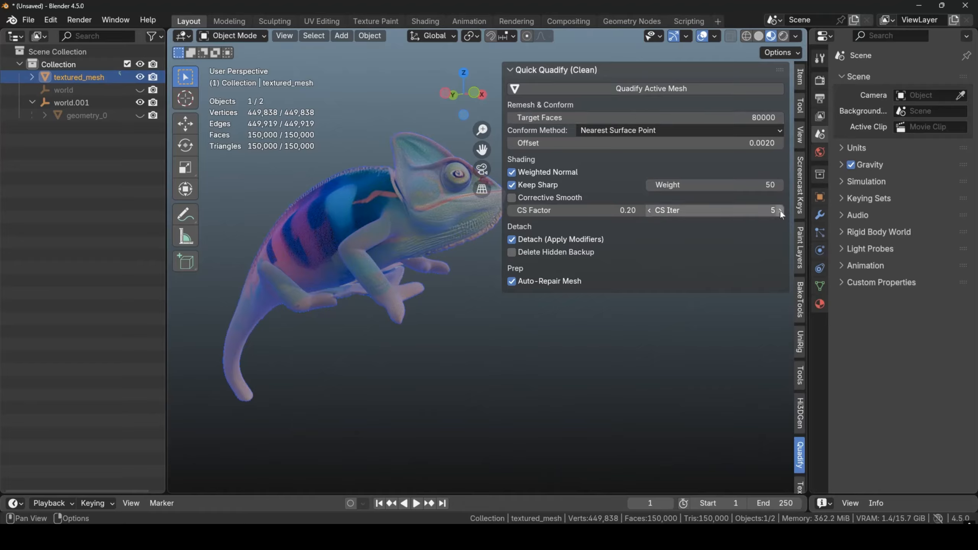
{"action": "left_click", "coordinate": [780, 212]}
{"action": "left_click", "coordinate": [780, 212]}
{"action": "left_click", "coordinate": [780, 211]}
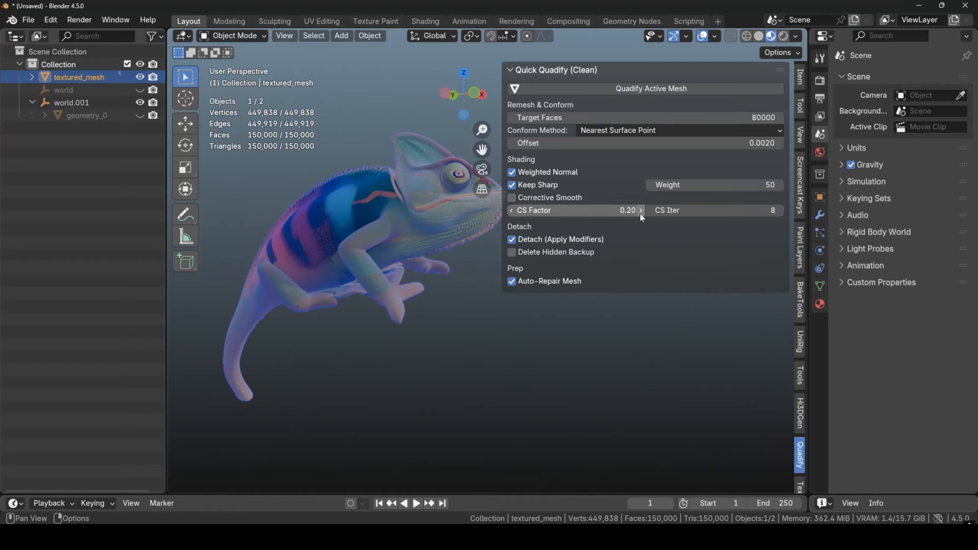
{"action": "left_click_drag", "start_coordinate": [639, 213], "coordinate": [668, 213]}
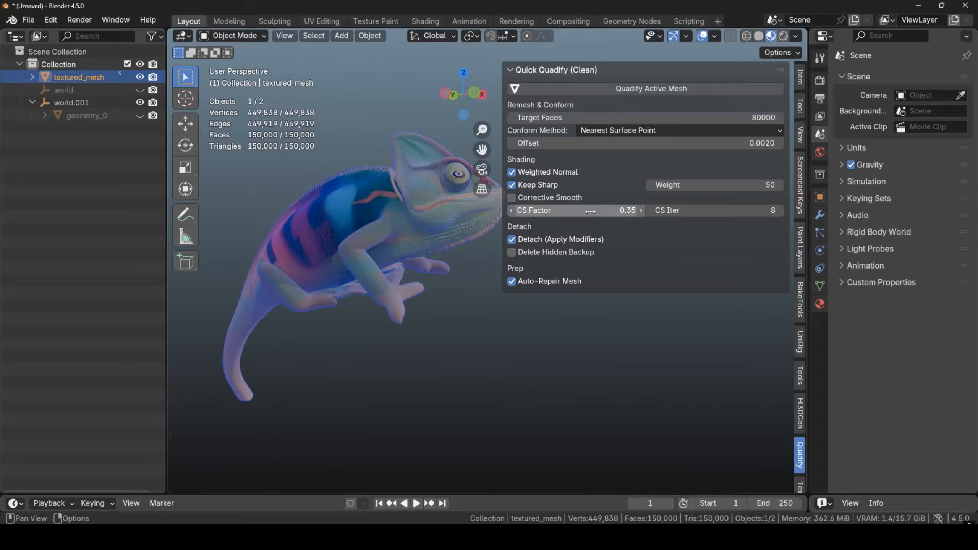
{"action": "left_click", "coordinate": [512, 215]}
{"action": "left_click", "coordinate": [528, 199]}
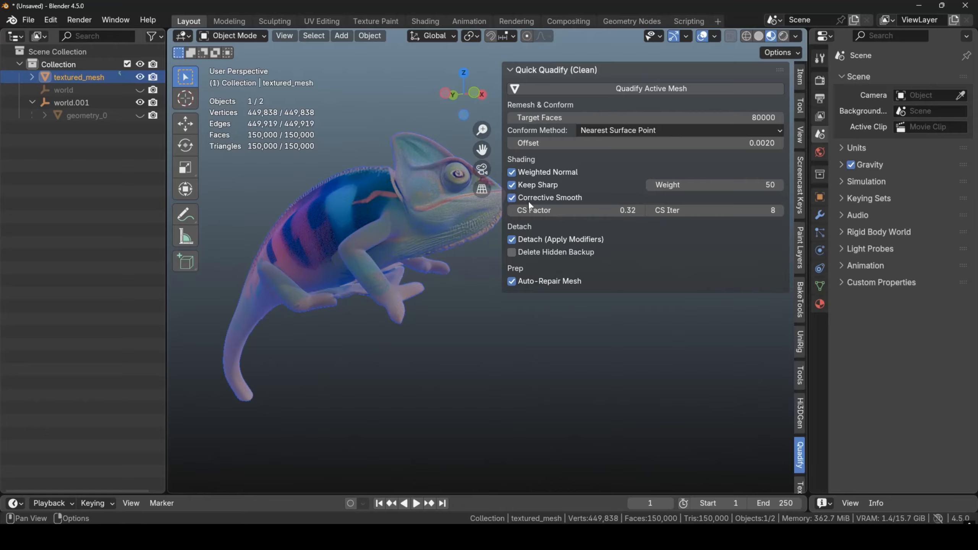
{"action": "left_click", "coordinate": [700, 96]}
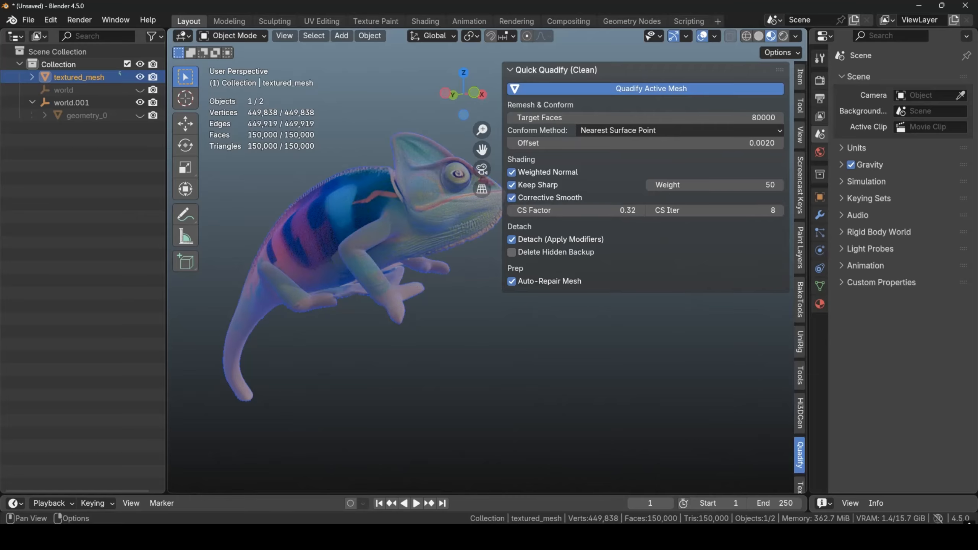
Bring back the Clock stopwatch, reset it and start it to time the Quadify remesh
{"action": "left_click", "coordinate": [553, 536]}
{"action": "left_click", "coordinate": [913, 368]}
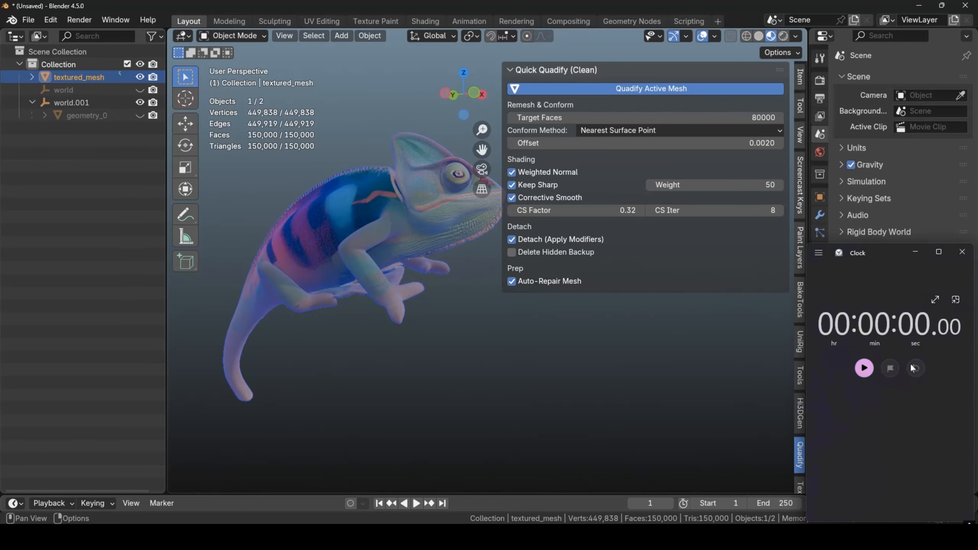
{"action": "left_click", "coordinate": [862, 370]}
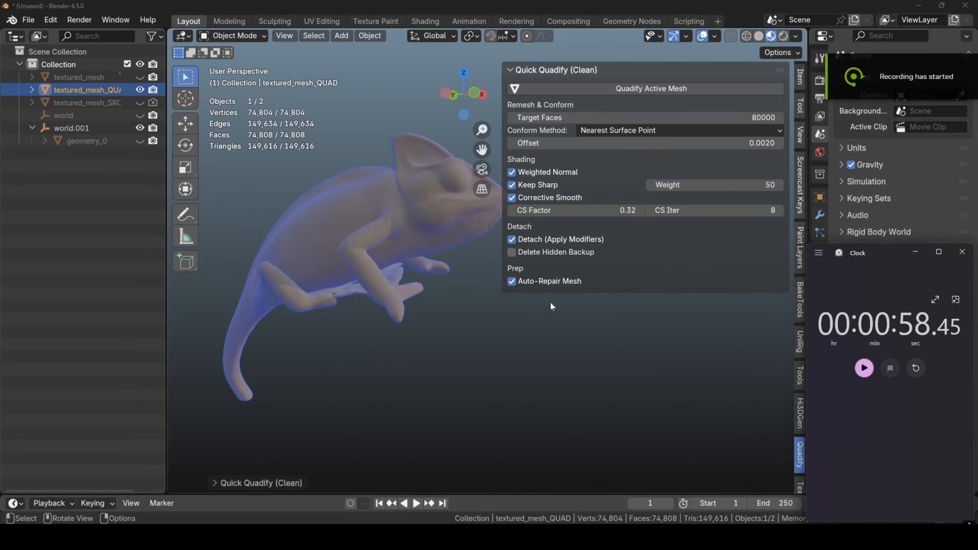
Examine the quad topology of the remeshed chameleon around its head, body and legs
{"action": "scroll", "coordinate": [414, 212], "scroll_direction": "up", "scroll_amount": 4}
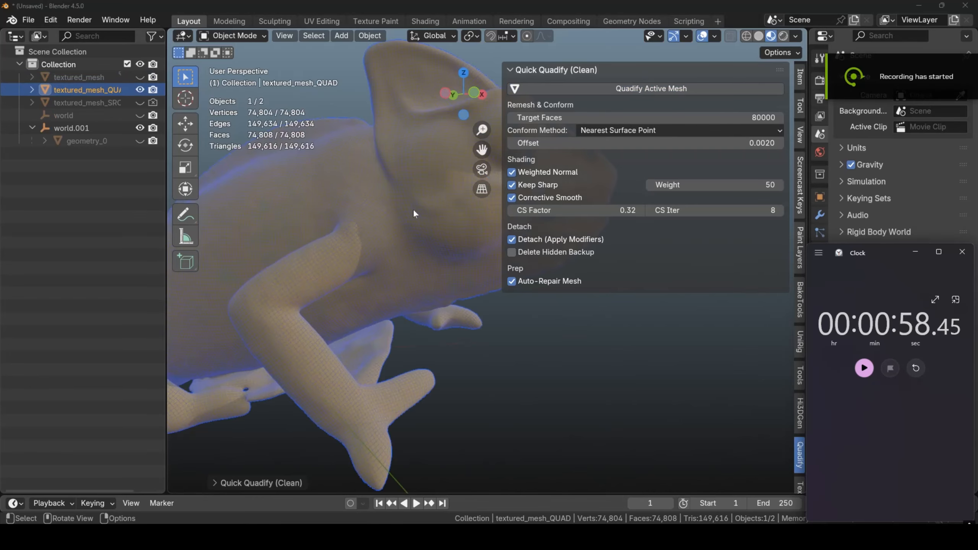
{"action": "left_click_drag", "start_coordinate": [478, 143], "coordinate": [393, 173]}
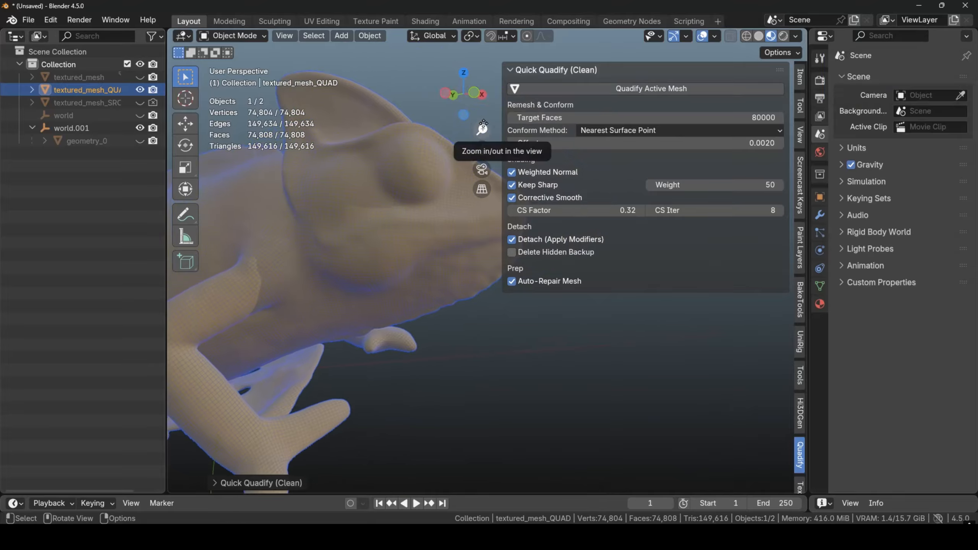
{"action": "left_click_drag", "start_coordinate": [475, 115], "coordinate": [511, 119]}
{"action": "scroll", "coordinate": [438, 184], "scroll_direction": "down", "scroll_amount": 3}
{"action": "scroll", "coordinate": [431, 211], "scroll_direction": "up", "scroll_amount": 2}
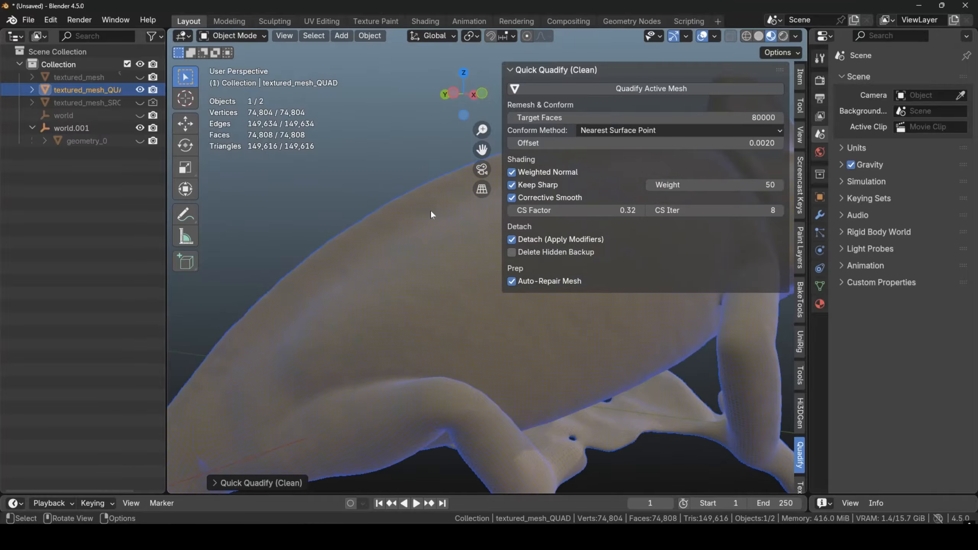
{"action": "left_click", "coordinate": [383, 163]}
{"action": "left_click_drag", "start_coordinate": [470, 111], "coordinate": [471, 149]}
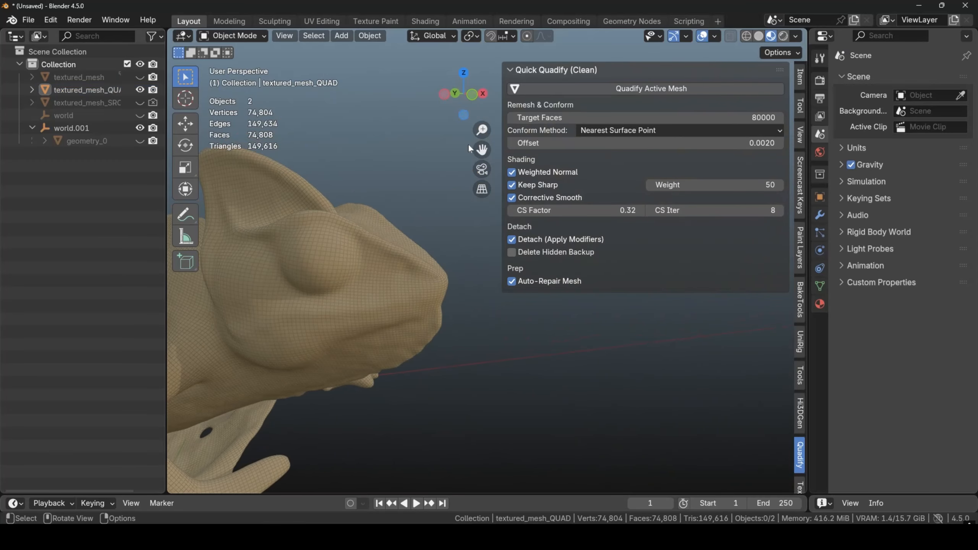
{"action": "scroll", "coordinate": [478, 149], "scroll_direction": "down", "scroll_amount": 5}
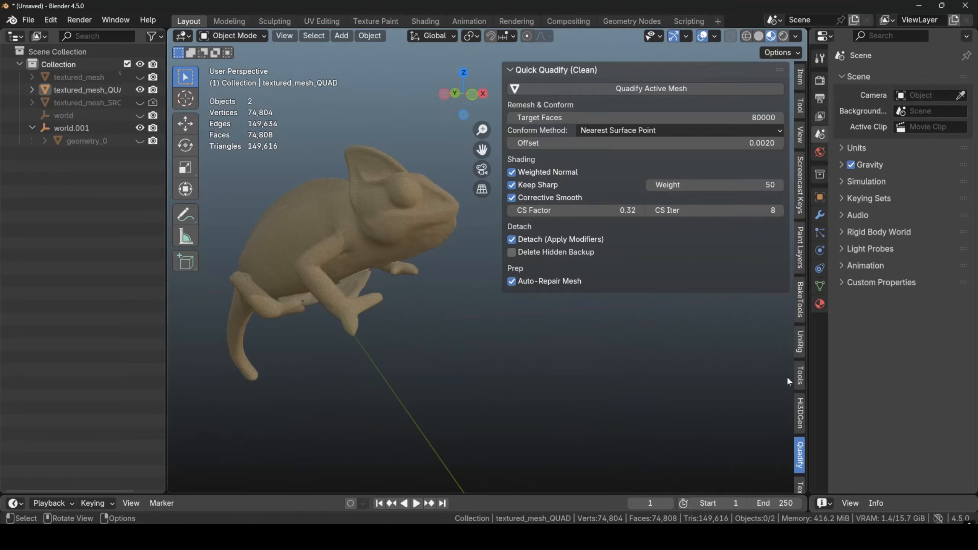
{"action": "scroll", "coordinate": [800, 432], "scroll_direction": "down", "scroll_amount": 2}
Auto-prepare textured_mesh_QUAD as the texture bake target and inspect the resulting surface
{"action": "left_click", "coordinate": [800, 449]}
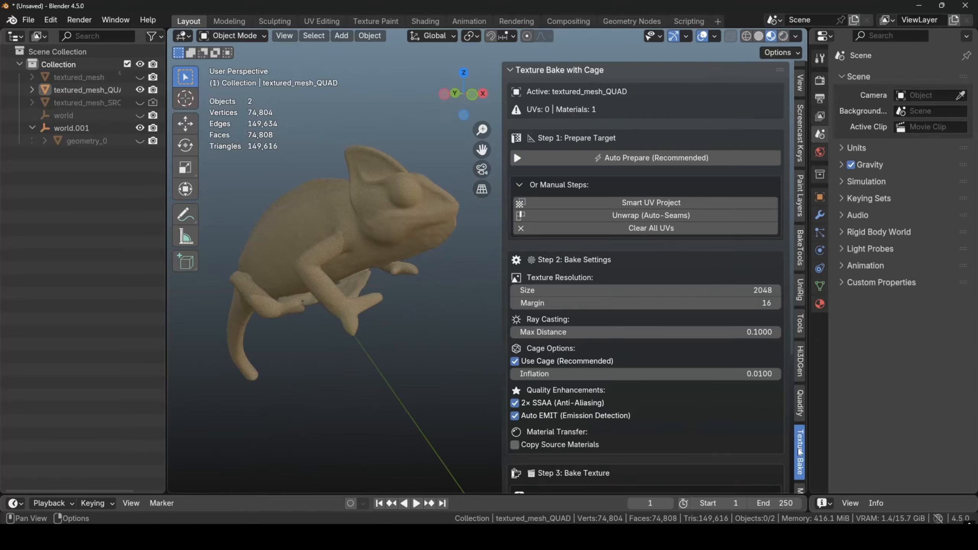
{"action": "left_click", "coordinate": [412, 234]}
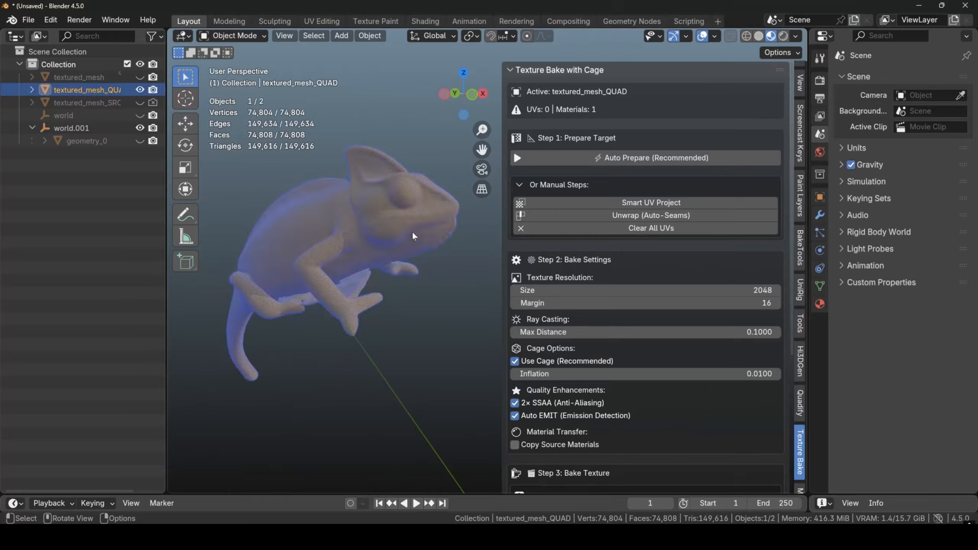
{"action": "left_click", "coordinate": [735, 159]}
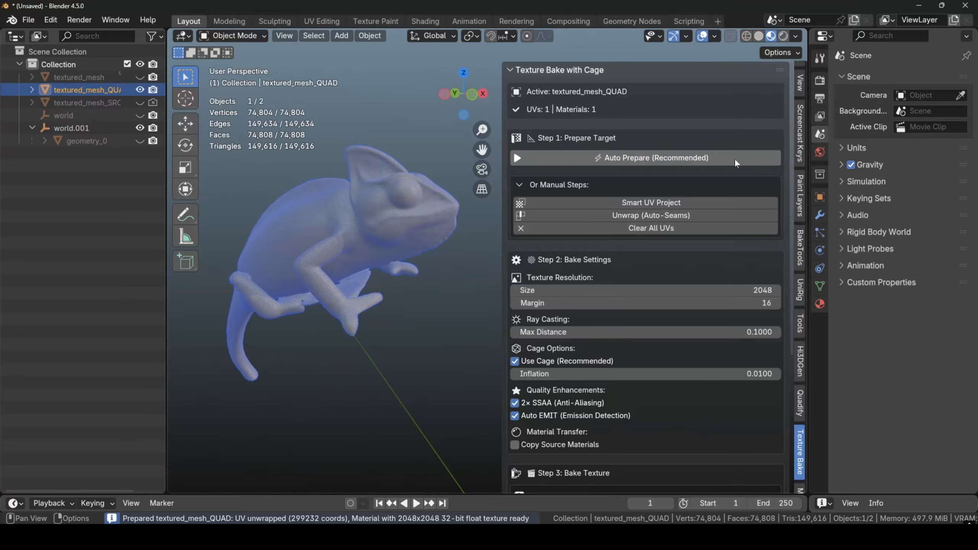
{"action": "left_click", "coordinate": [460, 271]}
{"action": "scroll", "coordinate": [437, 300], "scroll_direction": "up", "scroll_amount": 3}
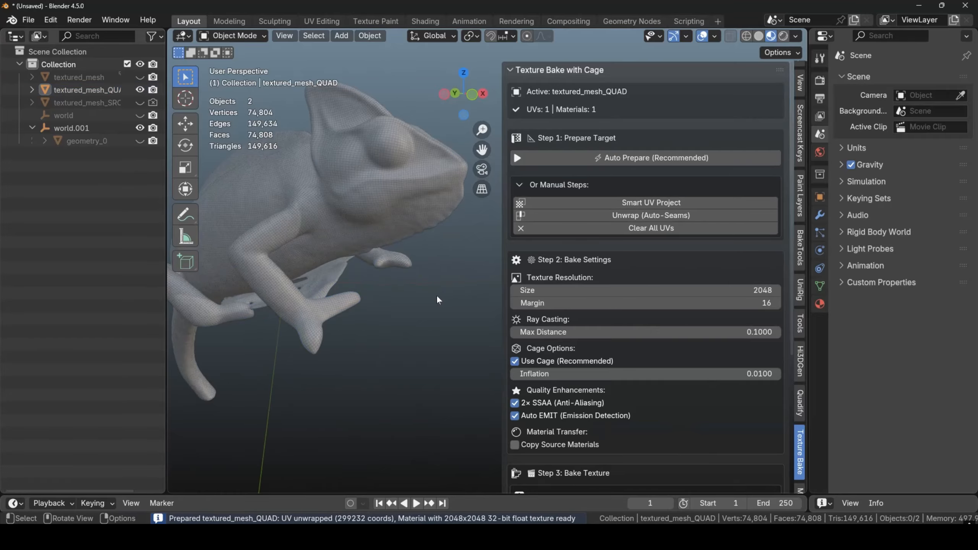
{"action": "scroll", "coordinate": [434, 298], "scroll_direction": "up", "scroll_amount": 3}
{"action": "scroll", "coordinate": [434, 298], "scroll_direction": "down", "scroll_amount": 3}
Unhide textured_mesh, select it as the source with textured_mesh_QUAD as the active target, and bake the texture
{"action": "left_click", "coordinate": [140, 77]}
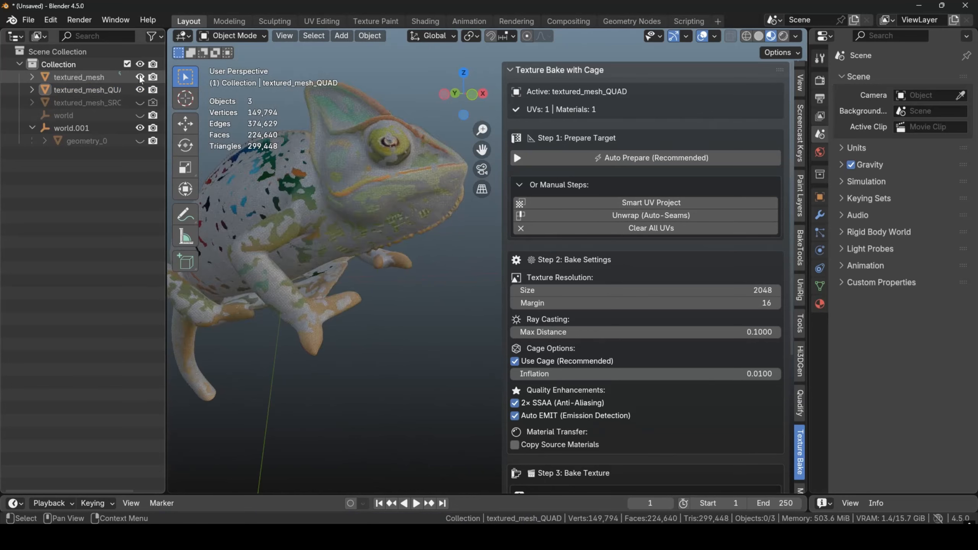
{"action": "left_click", "coordinate": [89, 77]}
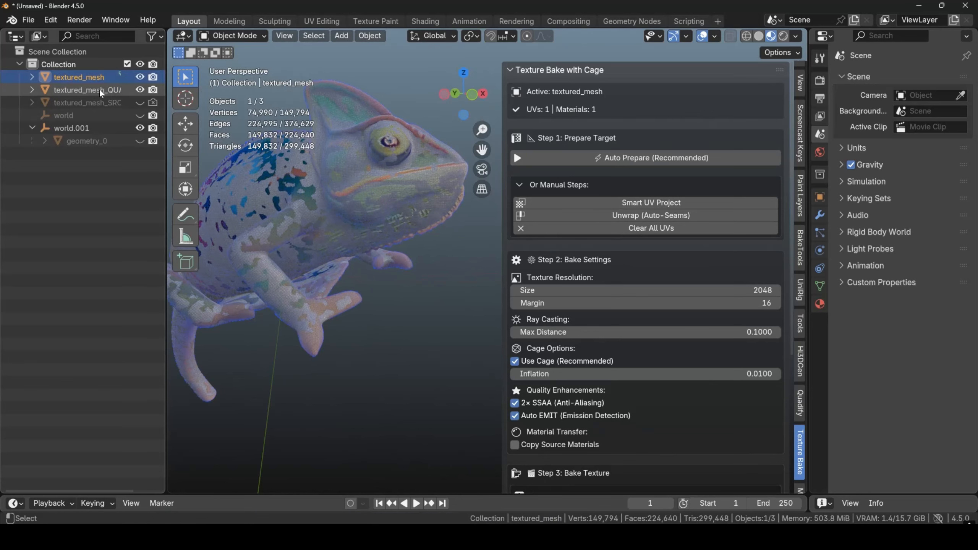
{"action": "left_click", "coordinate": [101, 91], "text": "ctrl"}
{"action": "scroll", "coordinate": [630, 380], "scroll_direction": "down", "scroll_amount": 10}
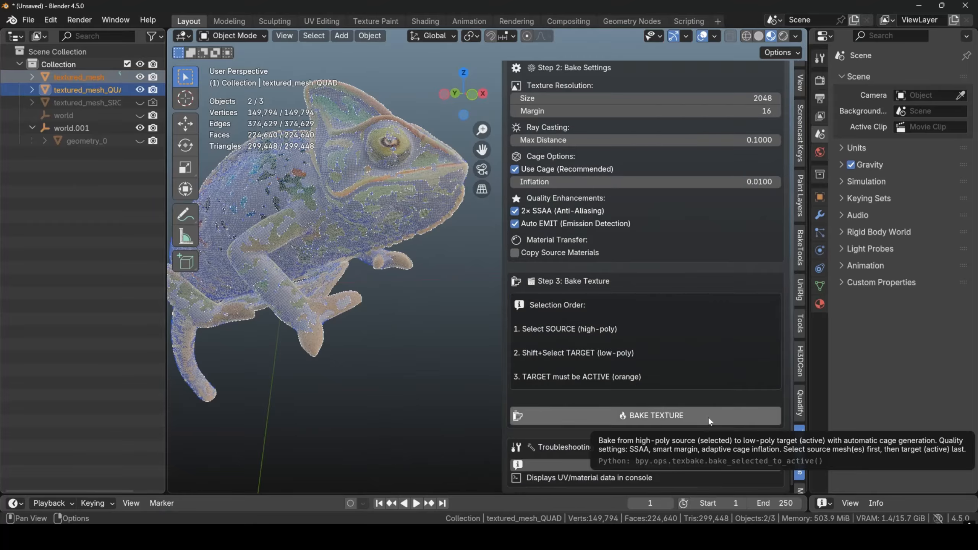
{"action": "left_click", "coordinate": [708, 416]}
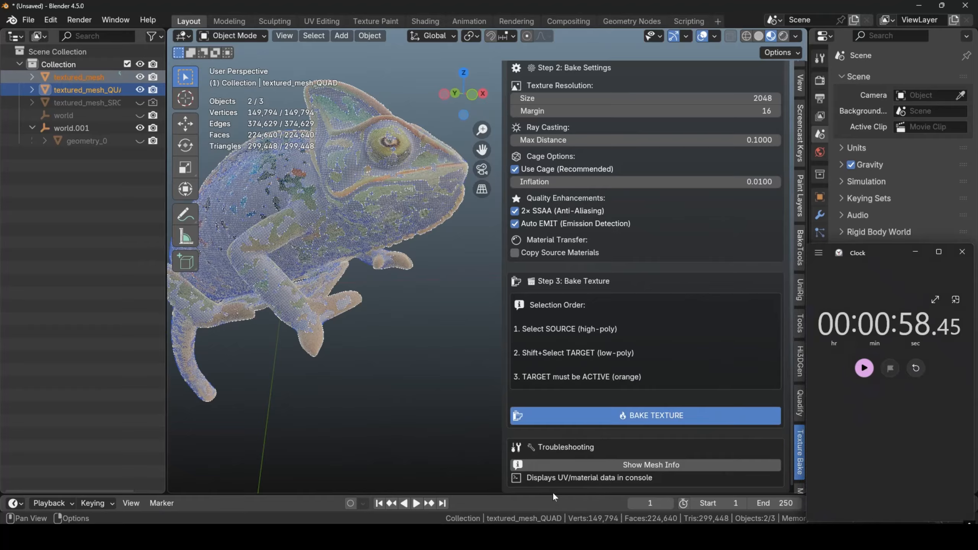
Reset the Clock stopwatch and restart it to time the texture bake
{"action": "left_click", "coordinate": [913, 370]}
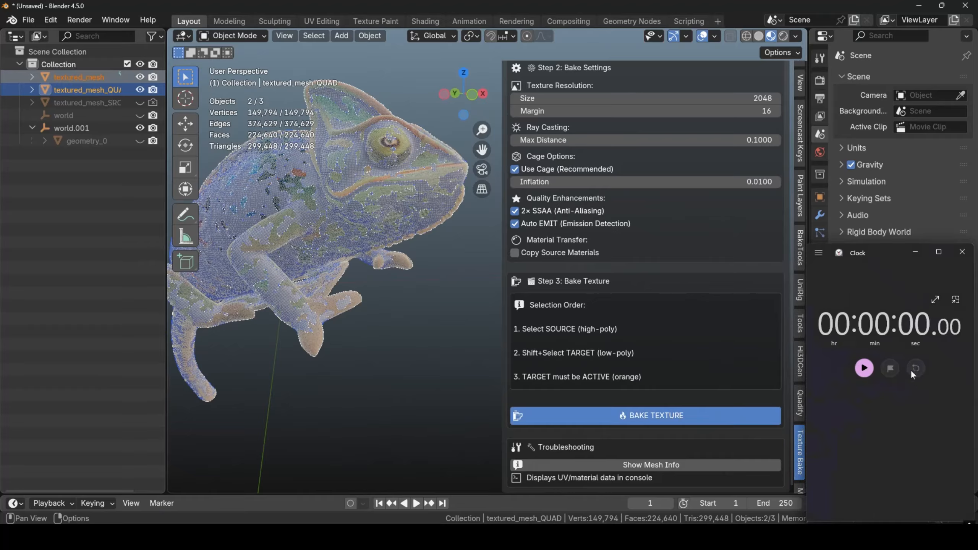
{"action": "left_click", "coordinate": [863, 369]}
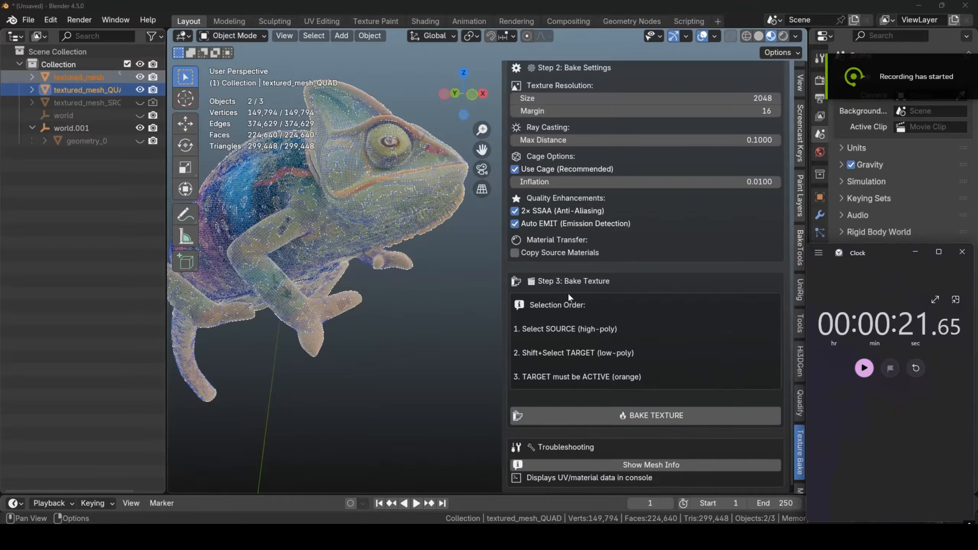
Hide textured_mesh and inspect the baked texture on textured_mesh_QUAD
{"action": "left_click", "coordinate": [140, 77]}
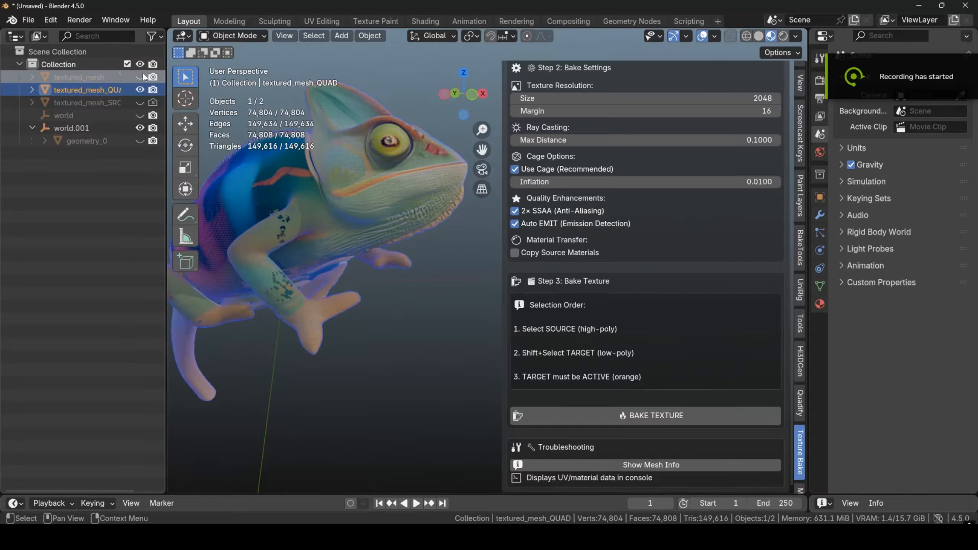
{"action": "scroll", "coordinate": [283, 195], "scroll_direction": "up", "scroll_amount": 3}
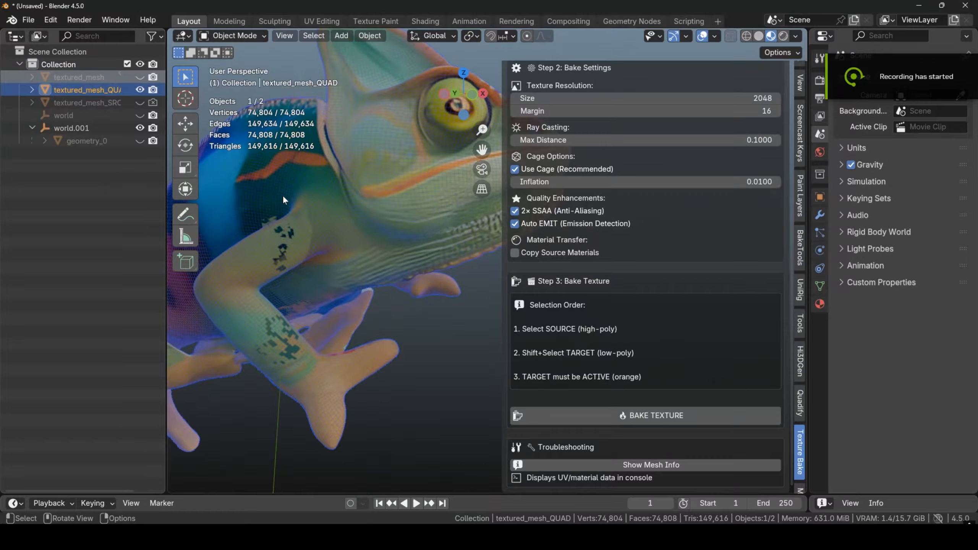
{"action": "left_click_drag", "start_coordinate": [460, 116], "coordinate": [485, 112]}
Inspect the baked chameleon and its UVT_BakeMat nodes in the Shading workspace, and return to the Layout workspace
{"action": "left_click", "coordinate": [427, 21]}
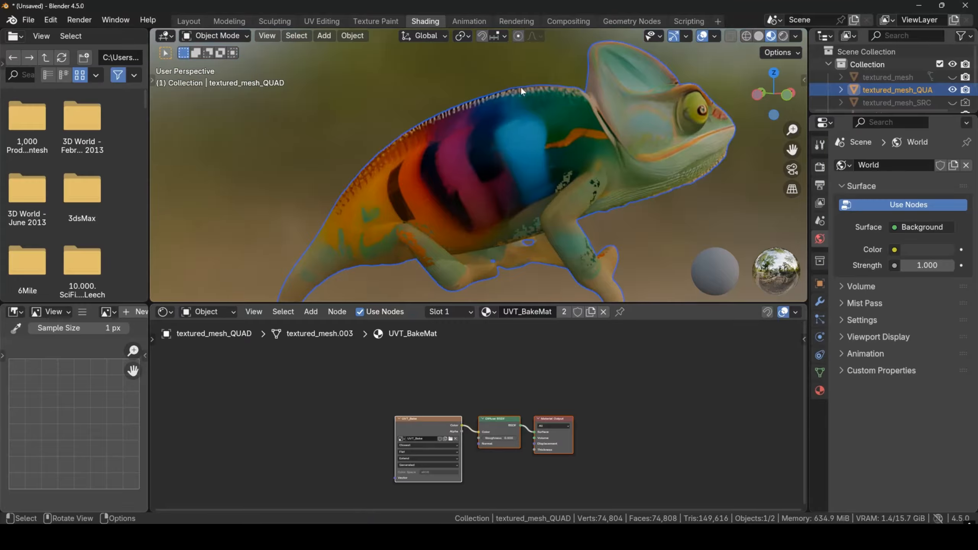
{"action": "left_click_drag", "start_coordinate": [765, 99], "coordinate": [591, 102]}
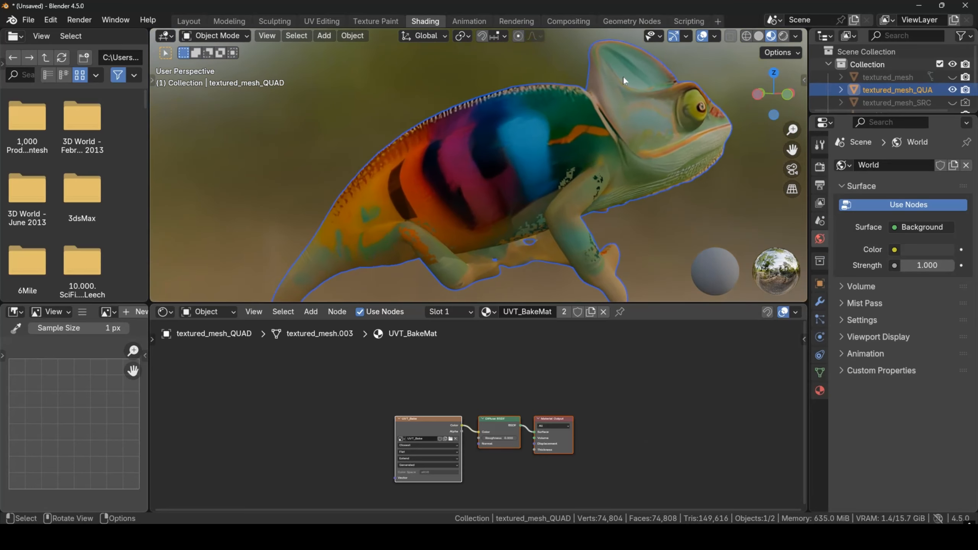
{"action": "left_click", "coordinate": [188, 20]}
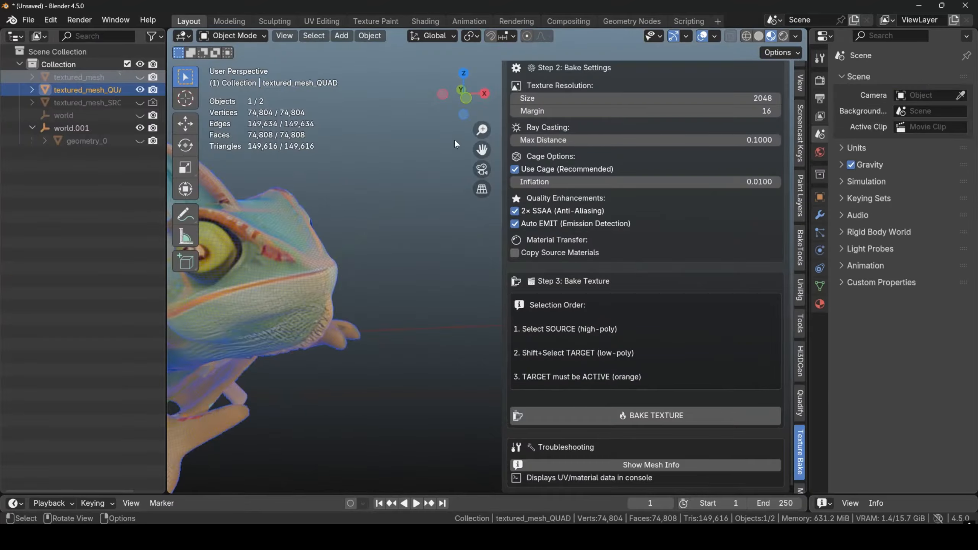
{"action": "mouse_move", "coordinate": [476, 116]}
{"action": "left_mouse_down"}
{"action": "mouse_move", "coordinate": [506, 109]}
{"action": "mouse_move", "coordinate": [478, 117]}
{"action": "left_mouse_up"}
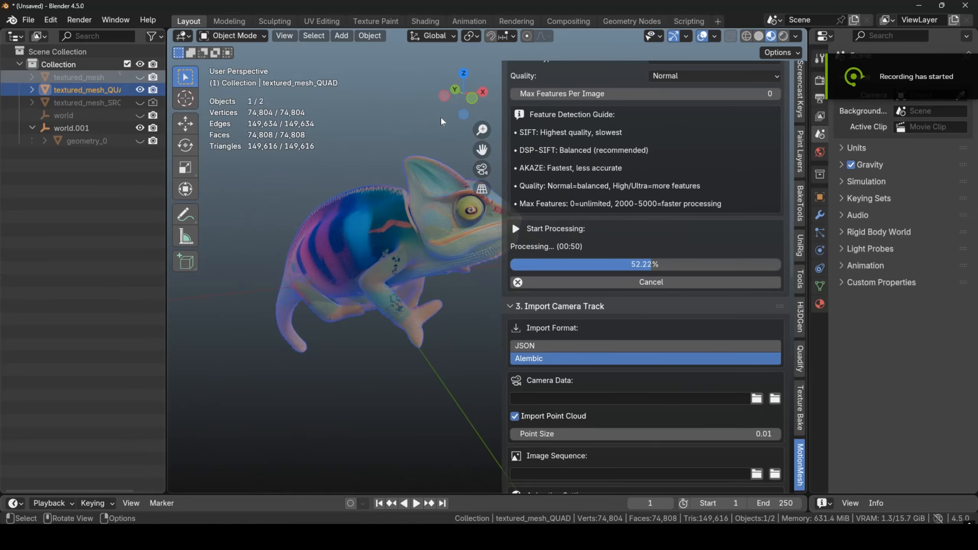
Review the MotionMesh input, output and processing settings for tracking the Wacom.mp4 video
{"action": "scroll", "coordinate": [700, 122], "scroll_direction": "up", "scroll_amount": 10}
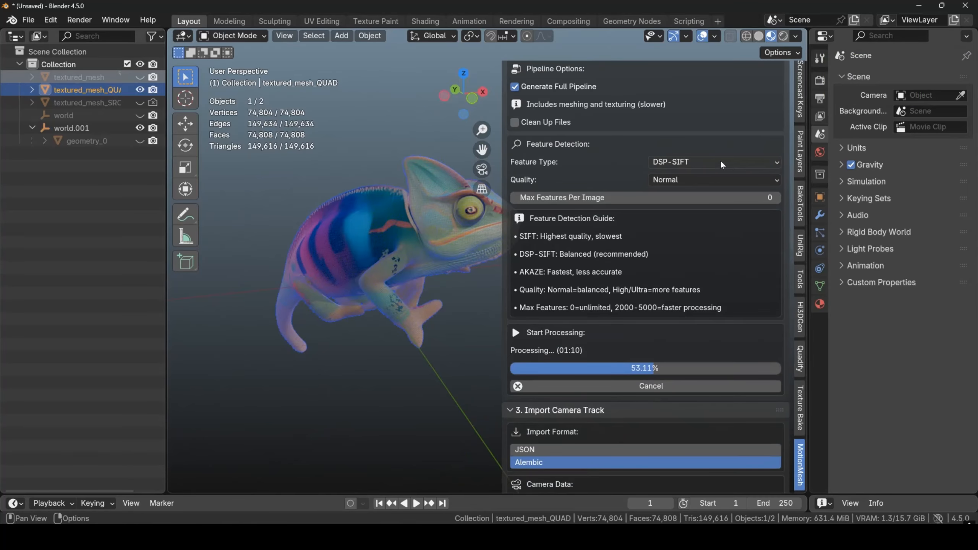
{"action": "scroll", "coordinate": [608, 173], "scroll_direction": "up", "scroll_amount": 5}
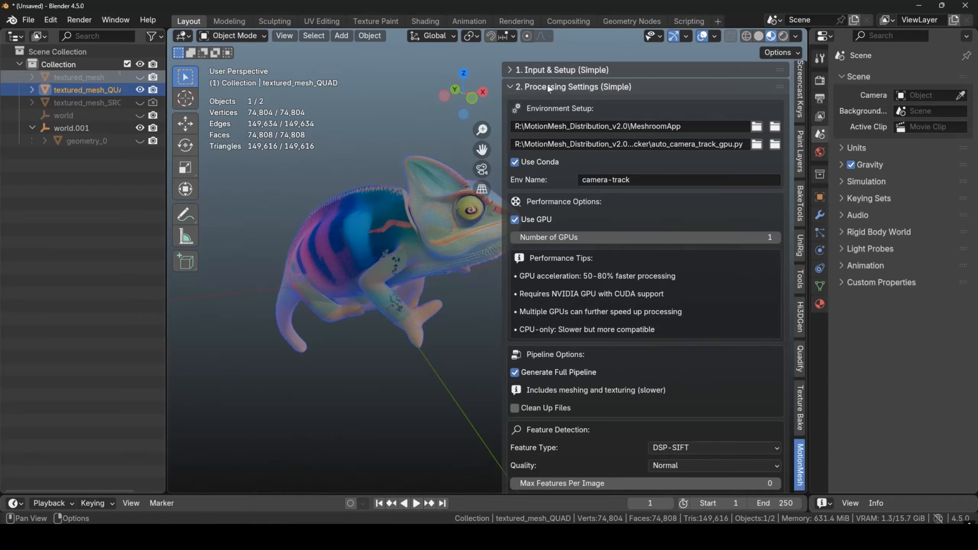
{"action": "left_click", "coordinate": [544, 70]}
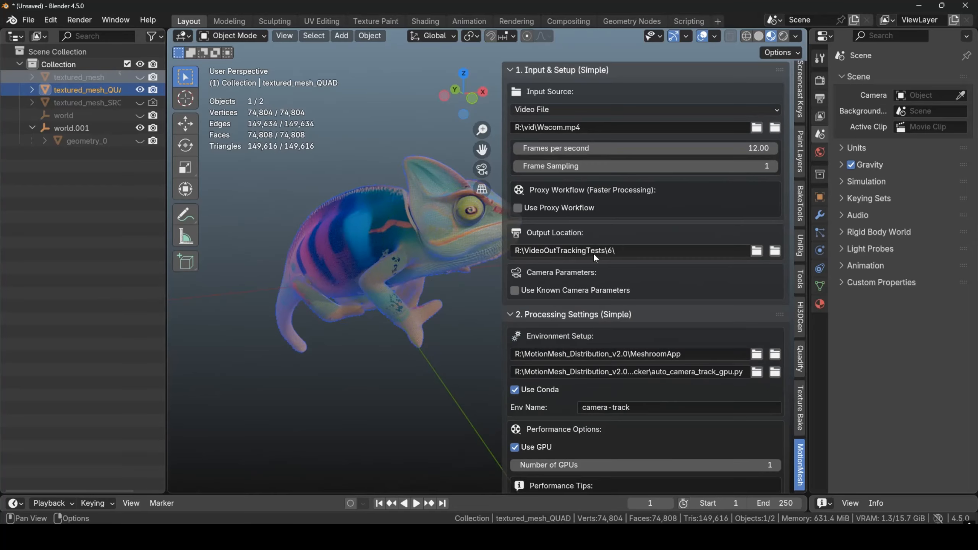
{"action": "scroll", "coordinate": [650, 320], "scroll_direction": "down", "scroll_amount": 6}
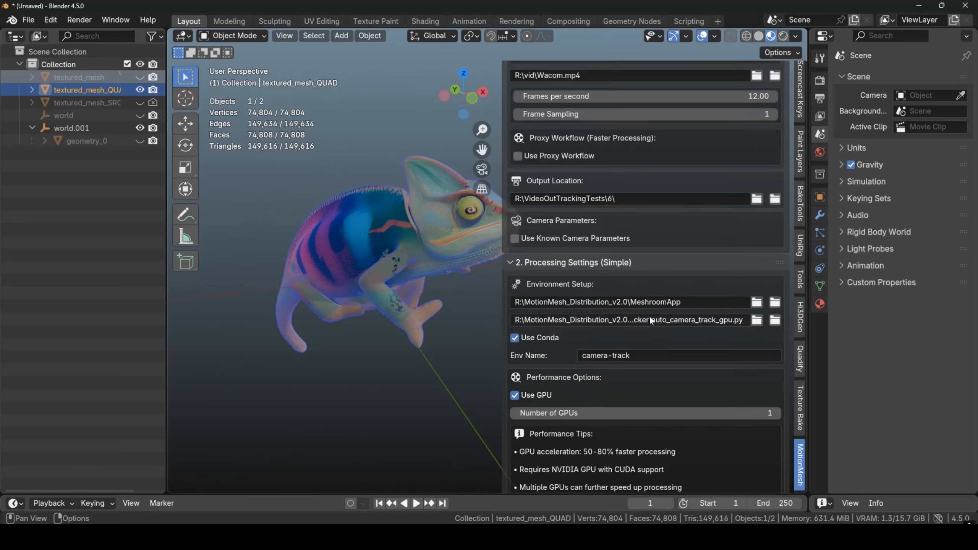
{"action": "scroll", "coordinate": [679, 309], "scroll_direction": "down", "scroll_amount": 5}
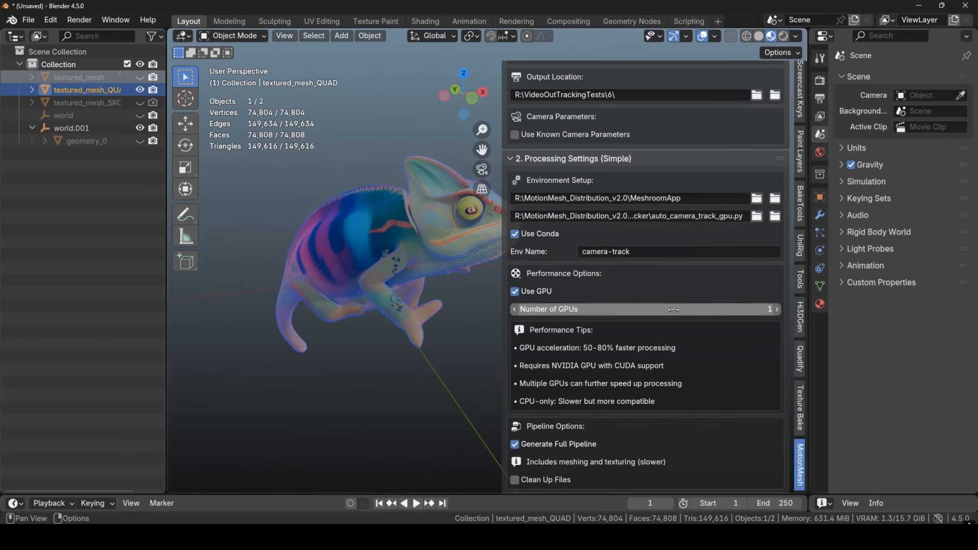
{"action": "scroll", "coordinate": [604, 330], "scroll_direction": "down", "scroll_amount": 6}
{"action": "scroll", "coordinate": [627, 330], "scroll_direction": "down", "scroll_amount": 3}
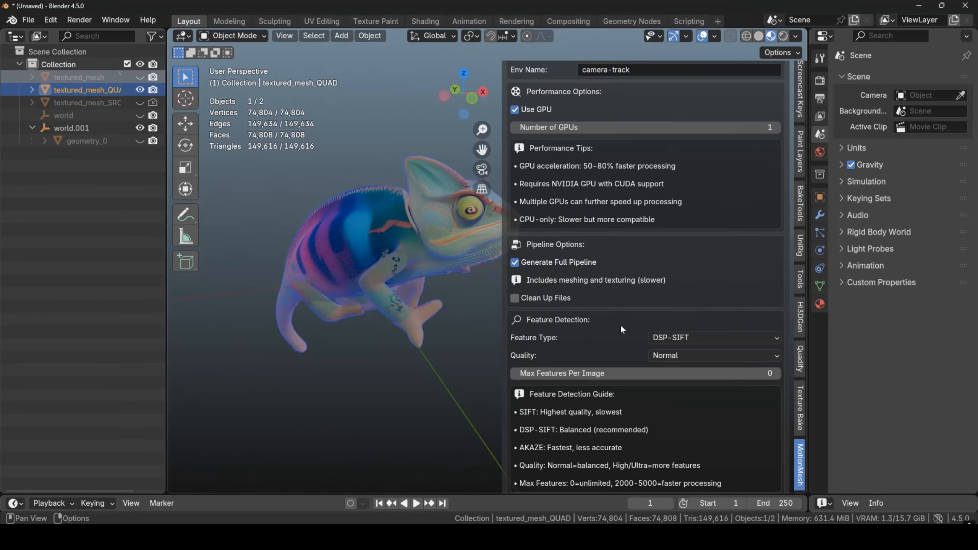
{"action": "scroll", "coordinate": [621, 328], "scroll_direction": "down", "scroll_amount": 6}
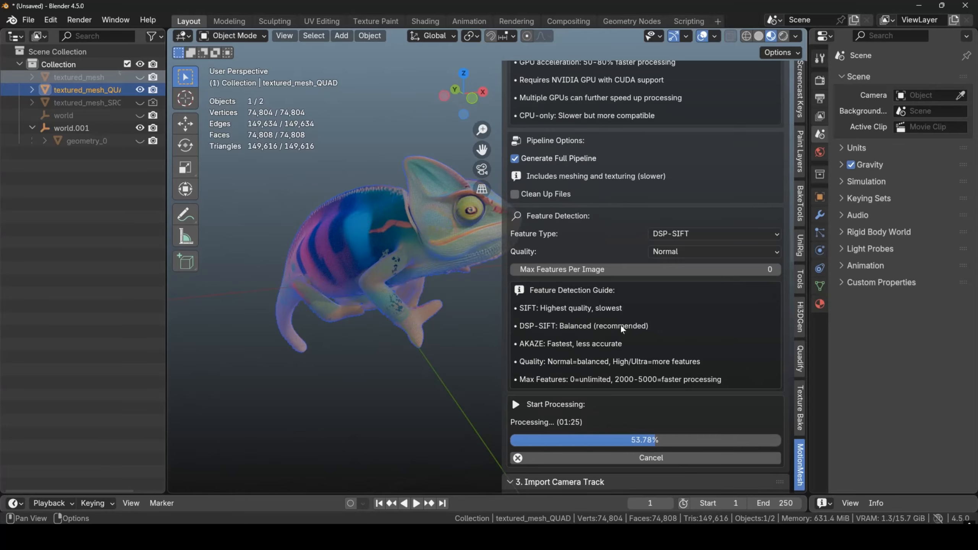
{"action": "scroll", "coordinate": [620, 328], "scroll_direction": "down", "scroll_amount": 2}
{"action": "scroll", "coordinate": [620, 324], "scroll_direction": "up", "scroll_amount": 20}
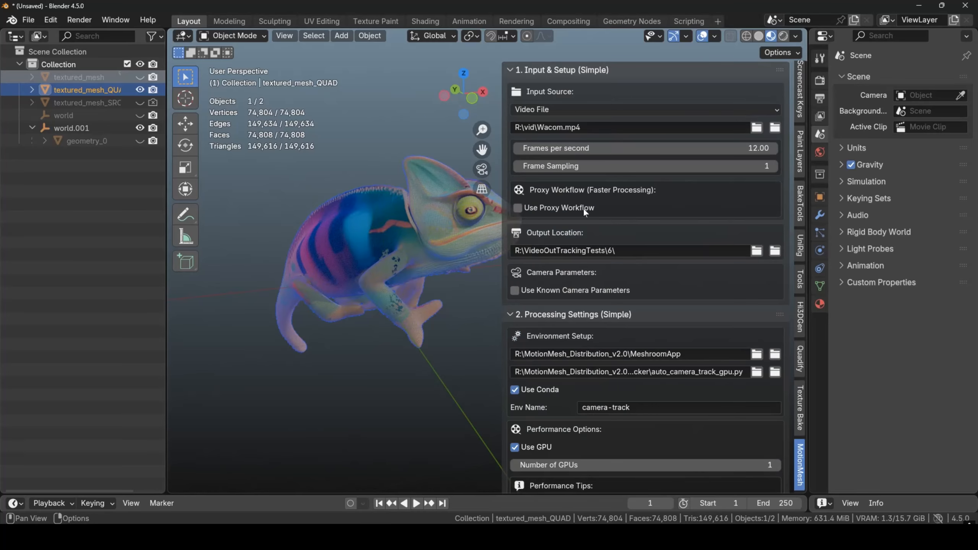
Collapse the Input & Setup section and examine the pipeline options, feature detection guide and processing progress
{"action": "left_click", "coordinate": [510, 70]}
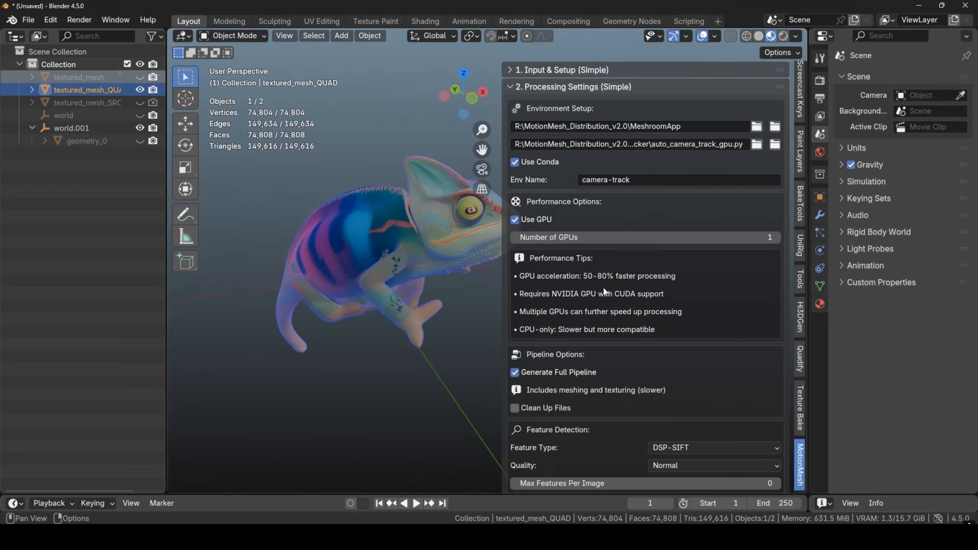
{"action": "scroll", "coordinate": [613, 292], "scroll_direction": "down", "scroll_amount": 4}
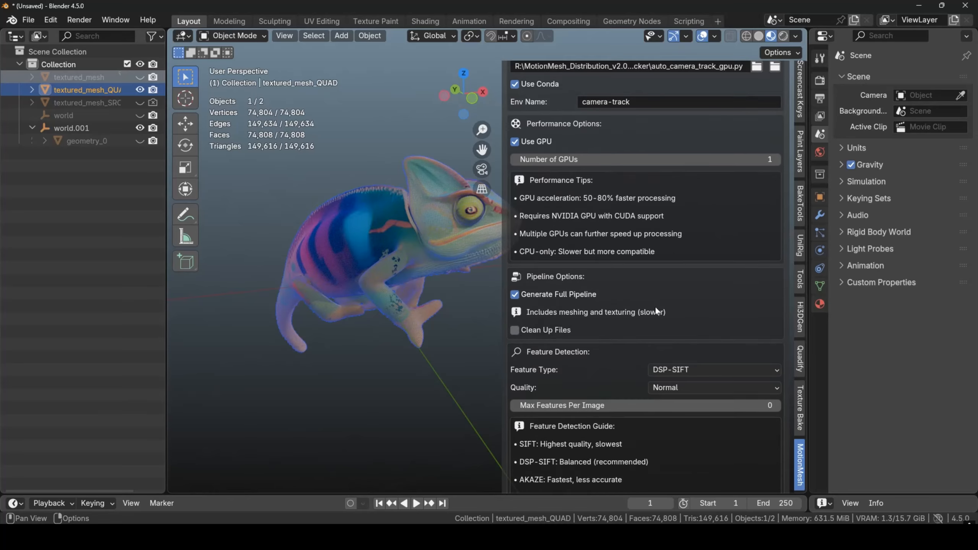
{"action": "scroll", "coordinate": [655, 308], "scroll_direction": "down", "scroll_amount": 7}
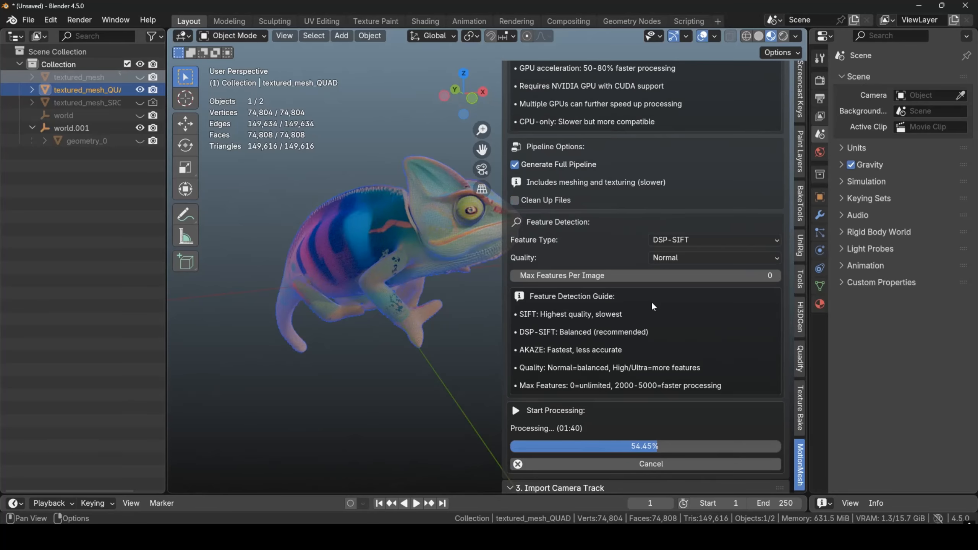
{"action": "scroll", "coordinate": [689, 312], "scroll_direction": "down", "scroll_amount": 1}
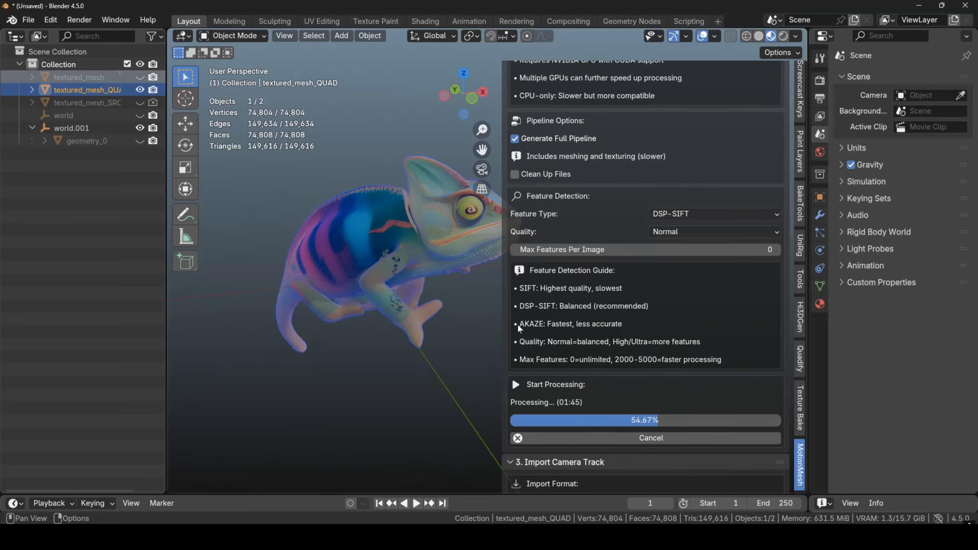
Check the Meshroom pipeline log in the system console while processing runs, and minimize the console when done
{"action": "left_click", "coordinate": [115, 20]}
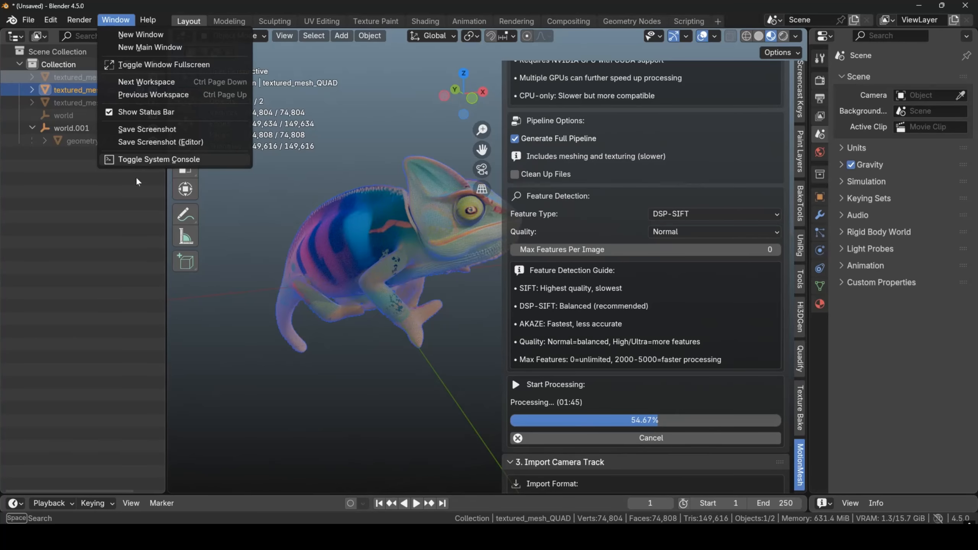
{"action": "left_click", "coordinate": [142, 159]}
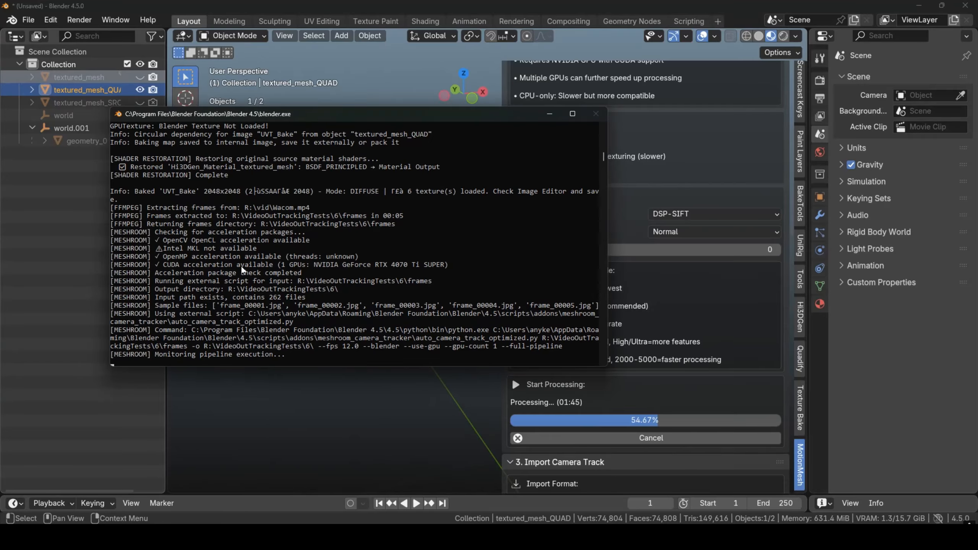
{"action": "left_click_drag", "start_coordinate": [383, 113], "coordinate": [270, 106]}
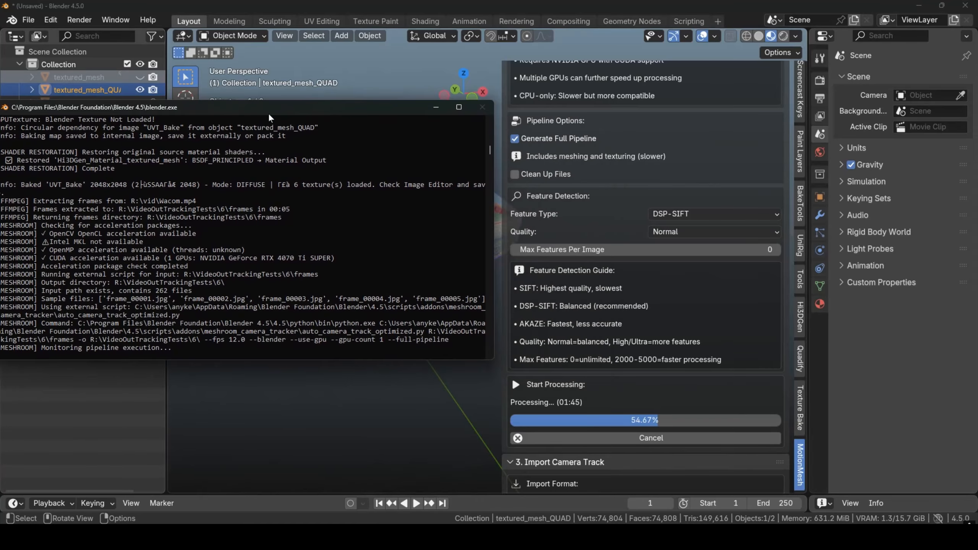
{"action": "left_click_drag", "start_coordinate": [275, 111], "coordinate": [280, 111]}
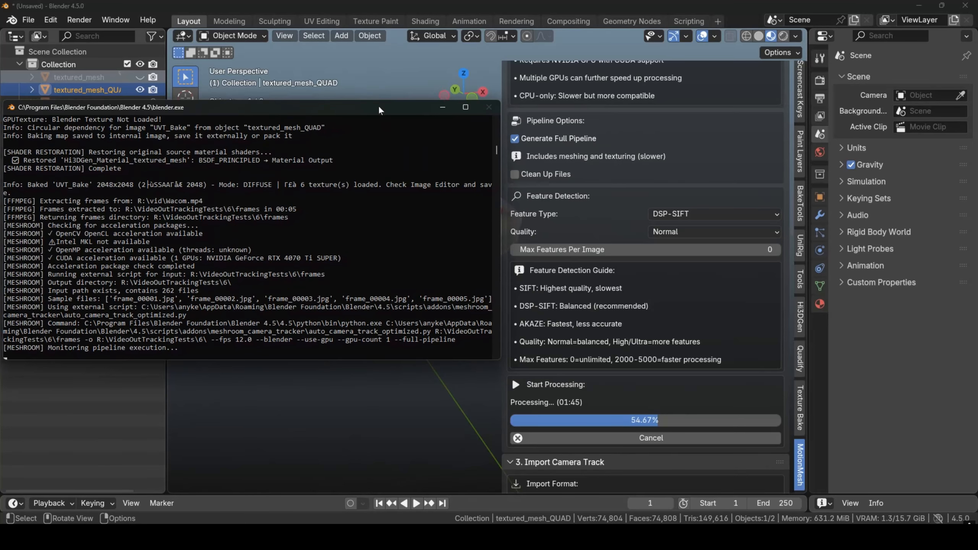
{"action": "left_click", "coordinate": [441, 108]}
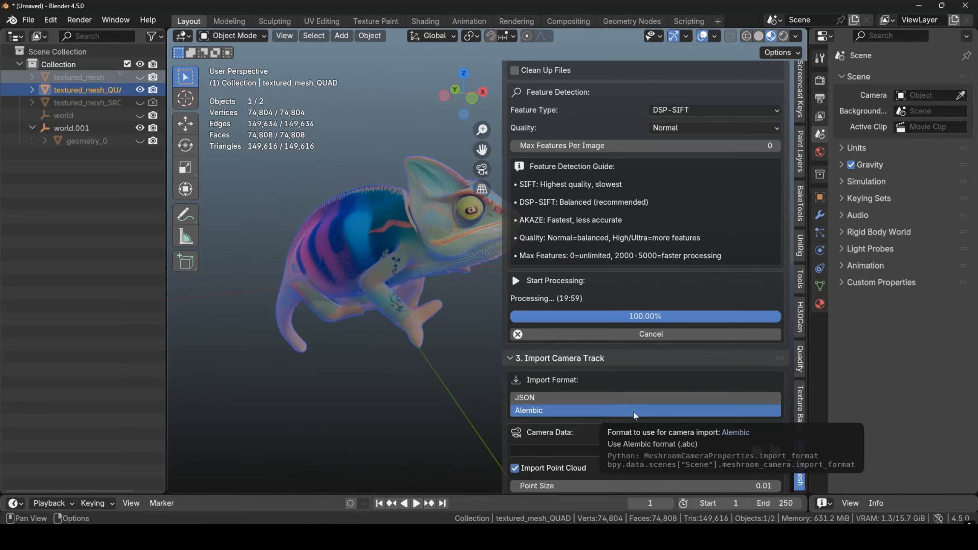
{"action": "key", "text": "alt+Tab"}
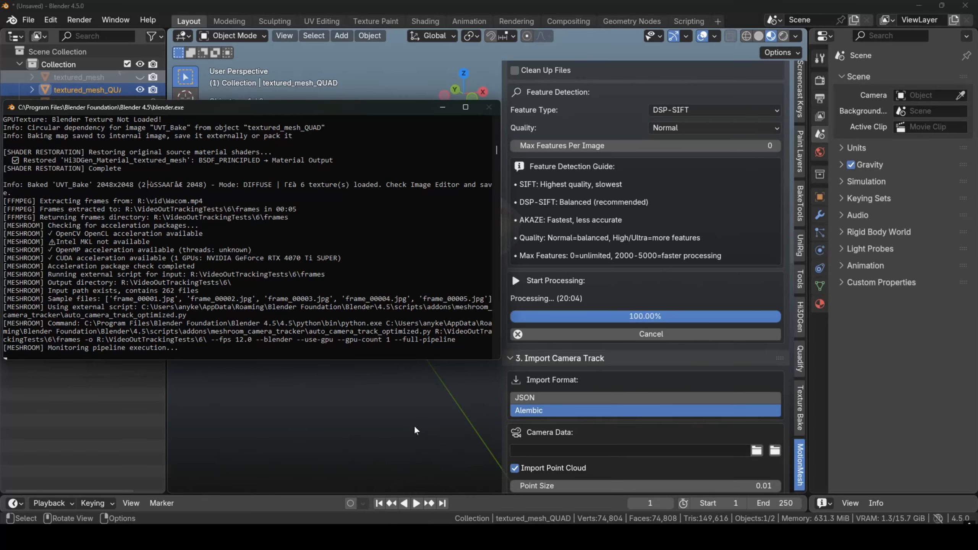
{"action": "left_click", "coordinate": [433, 108]}
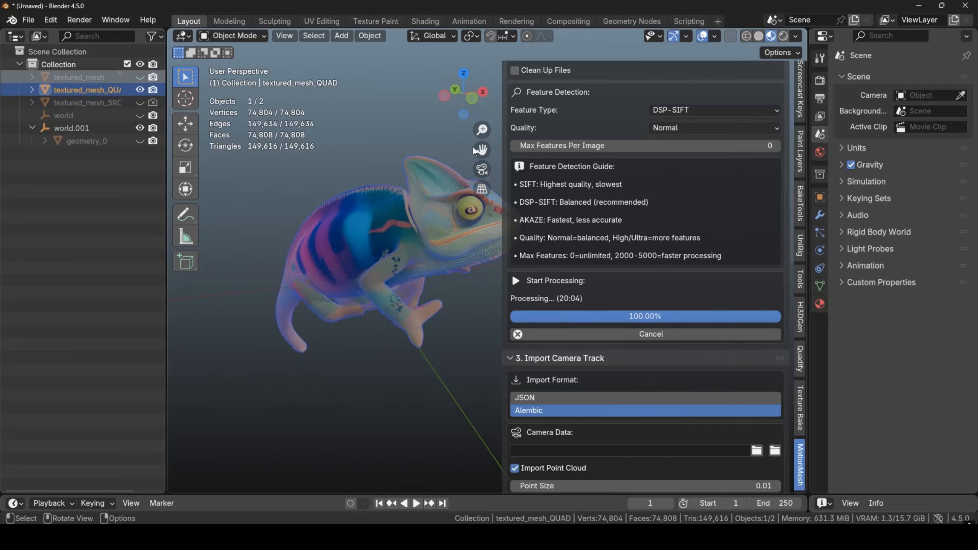
{"action": "left_click_drag", "start_coordinate": [475, 150], "coordinate": [412, 161]}
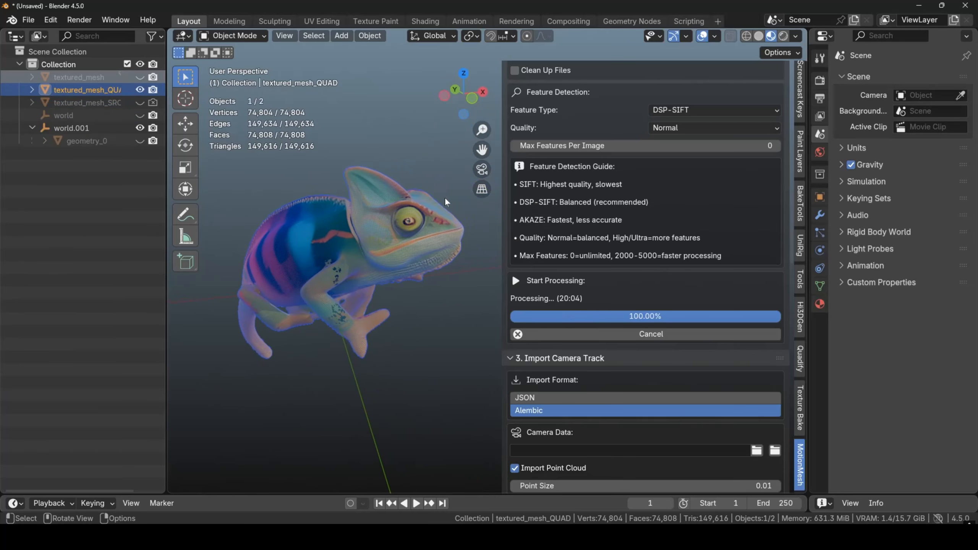
{"action": "scroll", "coordinate": [444, 198], "scroll_direction": "up", "scroll_amount": 3}
{"action": "scroll", "coordinate": [437, 210], "scroll_direction": "down", "scroll_amount": 2}
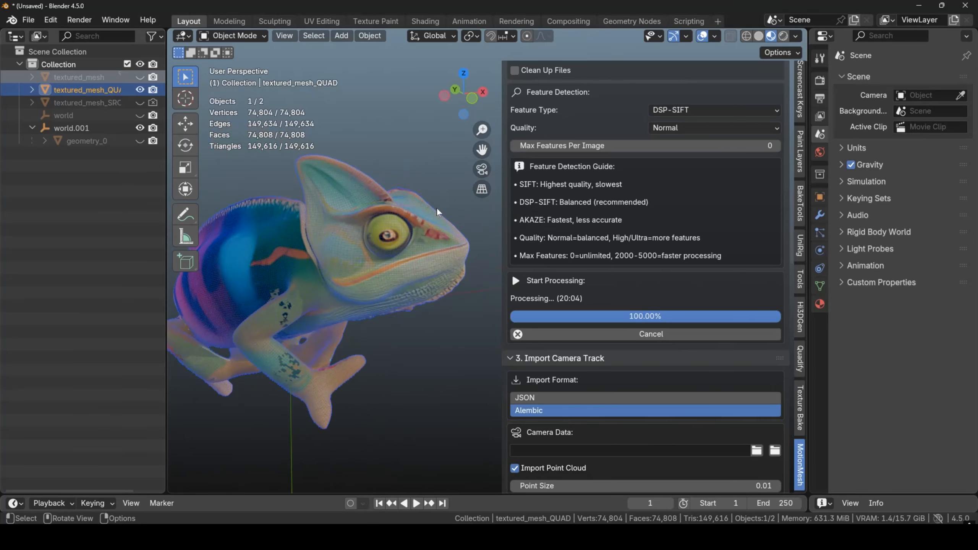
{"action": "mouse_move", "coordinate": [472, 98]}
{"action": "left_mouse_down"}
{"action": "mouse_move", "coordinate": [430, 99]}
{"action": "mouse_move", "coordinate": [484, 93]}
{"action": "mouse_move", "coordinate": [488, 80]}
{"action": "mouse_move", "coordinate": [455, 90]}
{"action": "mouse_move", "coordinate": [462, 103]}
{"action": "mouse_move", "coordinate": [454, 124]}
{"action": "mouse_move", "coordinate": [456, 95]}
{"action": "left_mouse_up"}
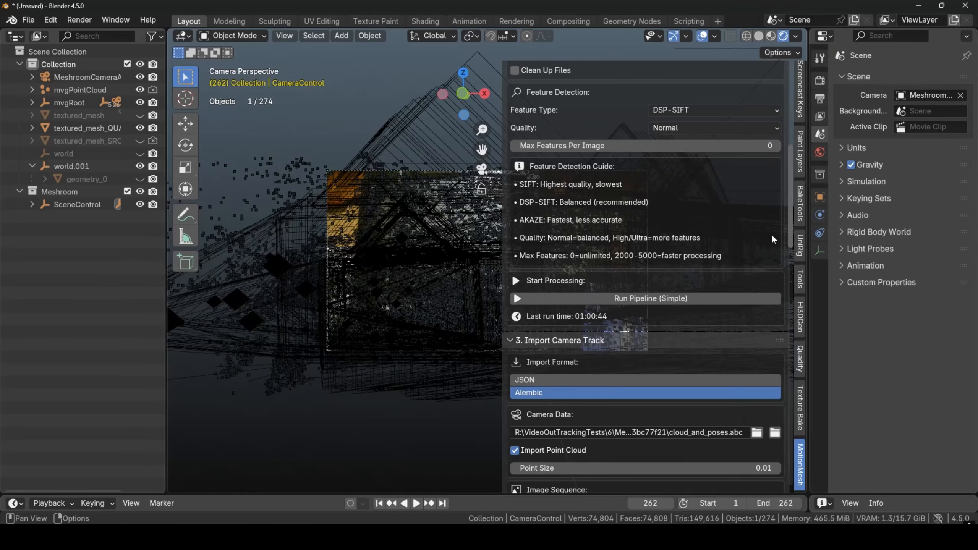
Examine the imported camera track and point cloud in the Animation workspace by scrubbing through the CameraControl keyframes
{"action": "left_click", "coordinate": [471, 21]}
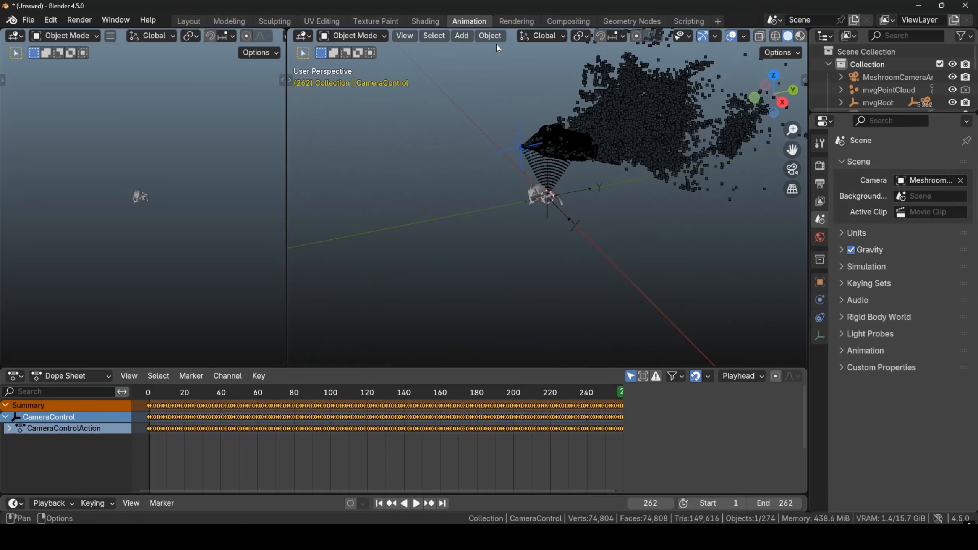
{"action": "scroll", "coordinate": [574, 175], "scroll_direction": "up", "scroll_amount": 2}
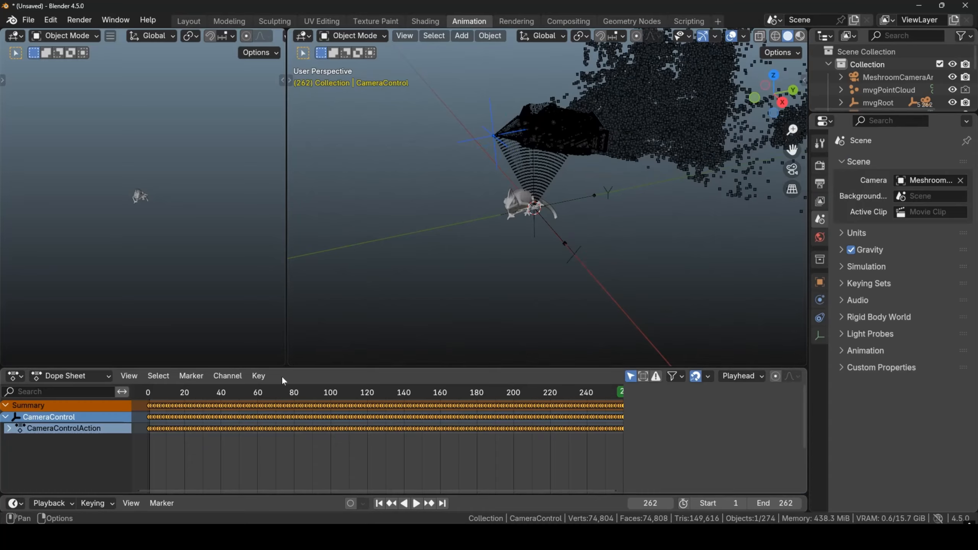
{"action": "left_click_drag", "start_coordinate": [221, 393], "coordinate": [301, 372]}
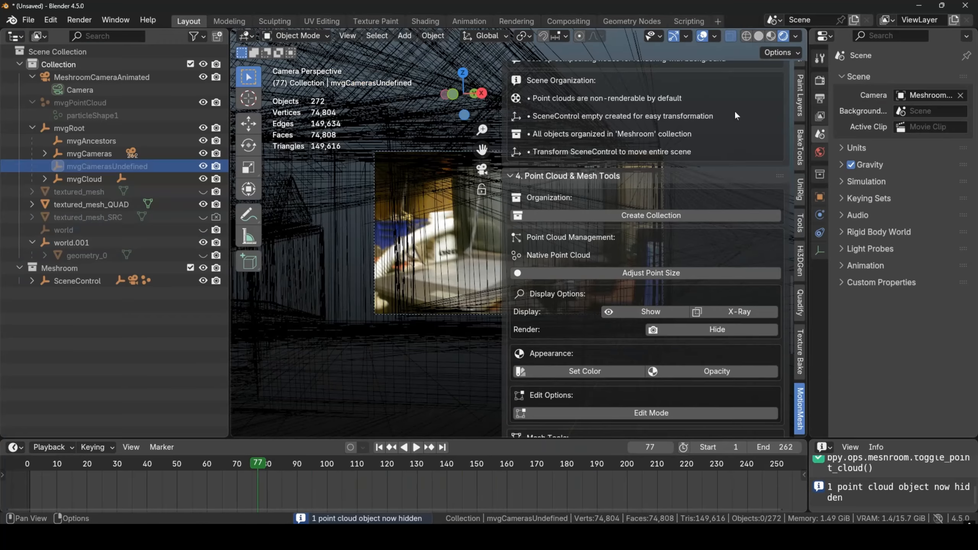
Turn off the Extras overlay and show the point cloud, scrubbing the timeline to frame 105 to check its alignment
{"action": "left_click", "coordinate": [716, 35]}
{"action": "left_click", "coordinate": [646, 188]}
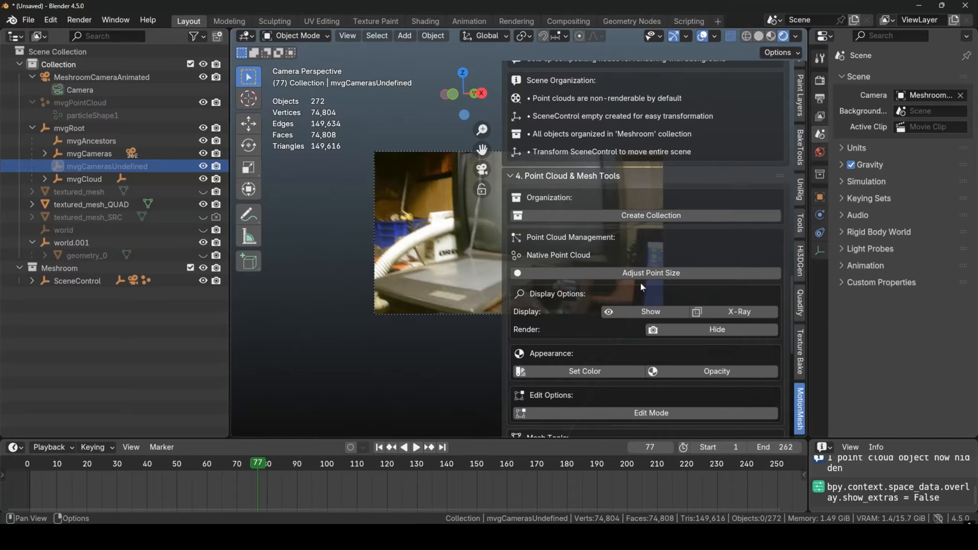
{"action": "left_click", "coordinate": [652, 312]}
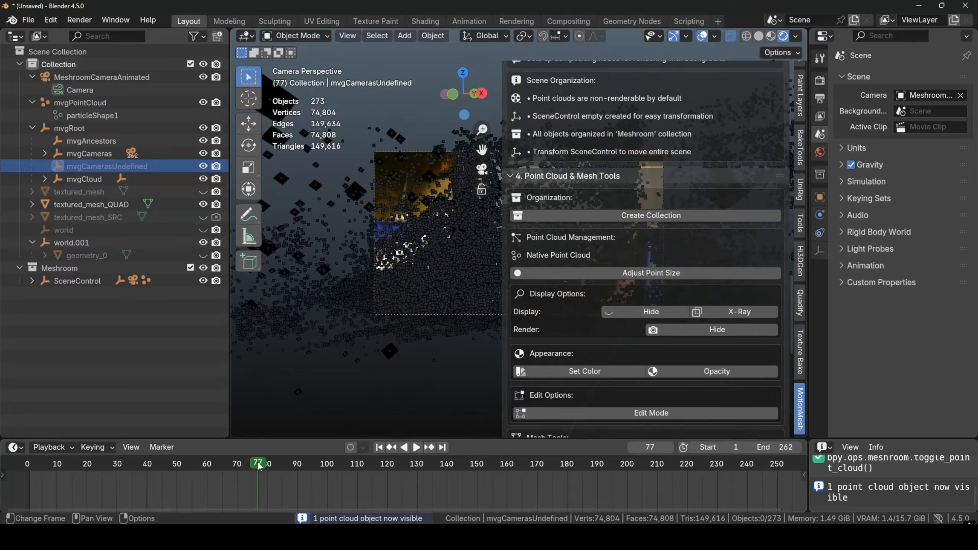
{"action": "left_click_drag", "start_coordinate": [259, 465], "coordinate": [361, 489]}
{"action": "left_click_drag", "start_coordinate": [403, 491], "coordinate": [264, 473]}
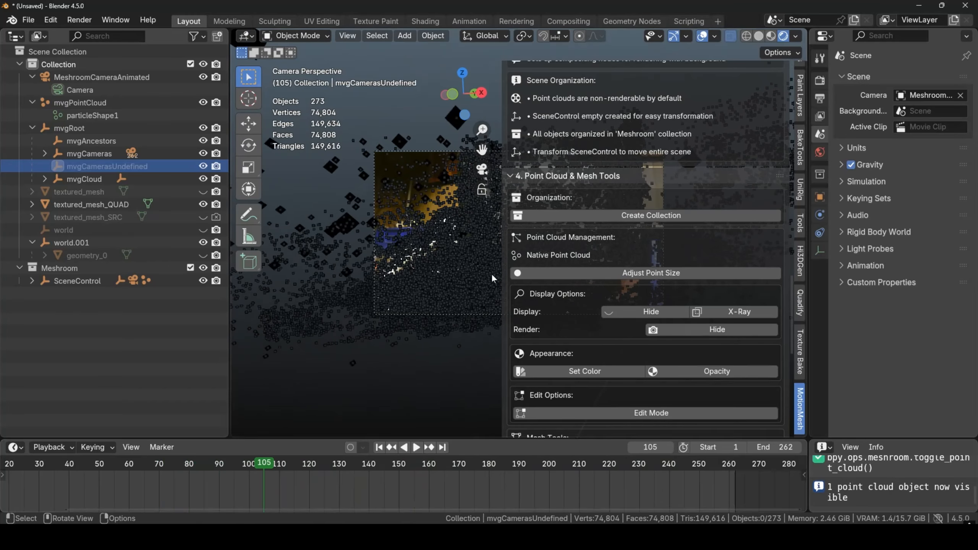
Open mvgPointCloud for point editing and clear the selection of all its points
{"action": "left_click", "coordinate": [475, 285]}
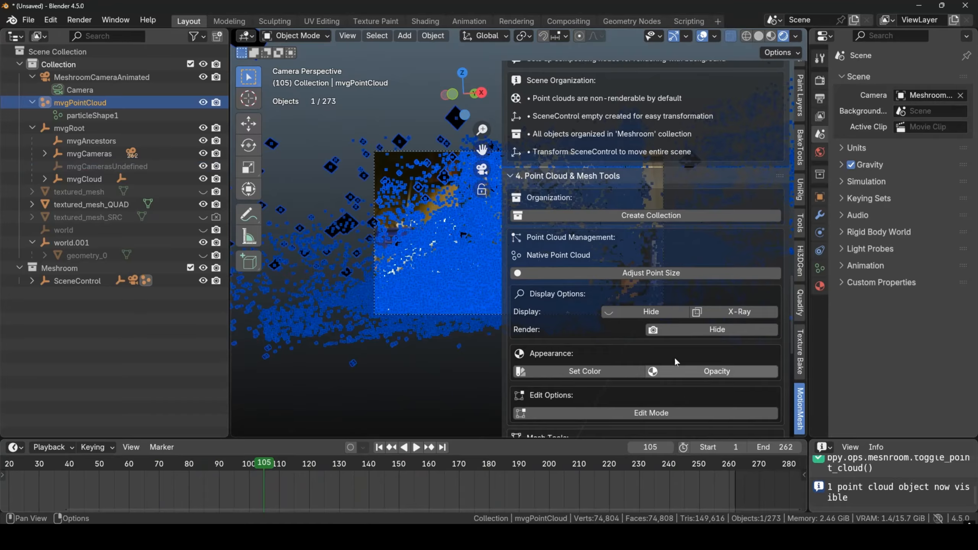
{"action": "scroll", "coordinate": [673, 357], "scroll_direction": "down", "scroll_amount": 6}
{"action": "left_click", "coordinate": [661, 283]}
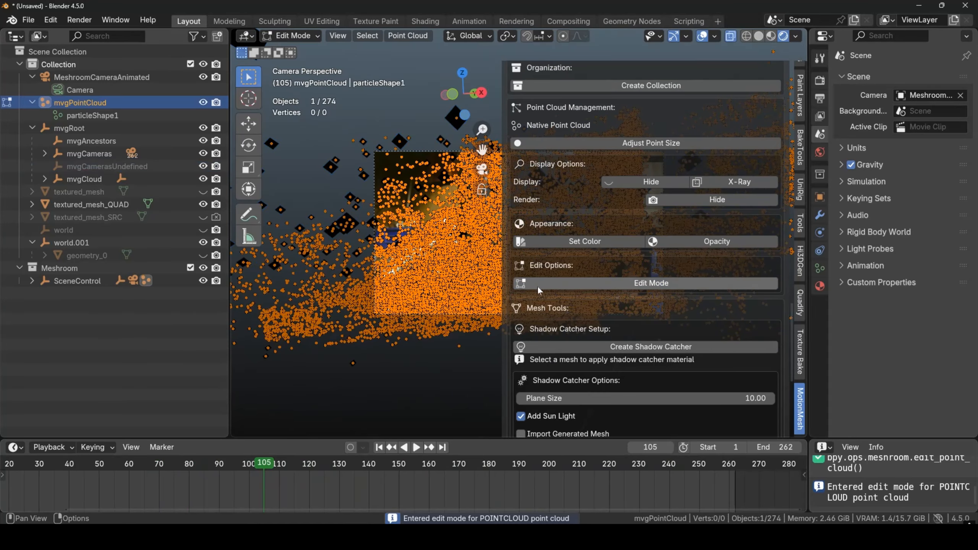
{"action": "key", "text": "alt+a"}
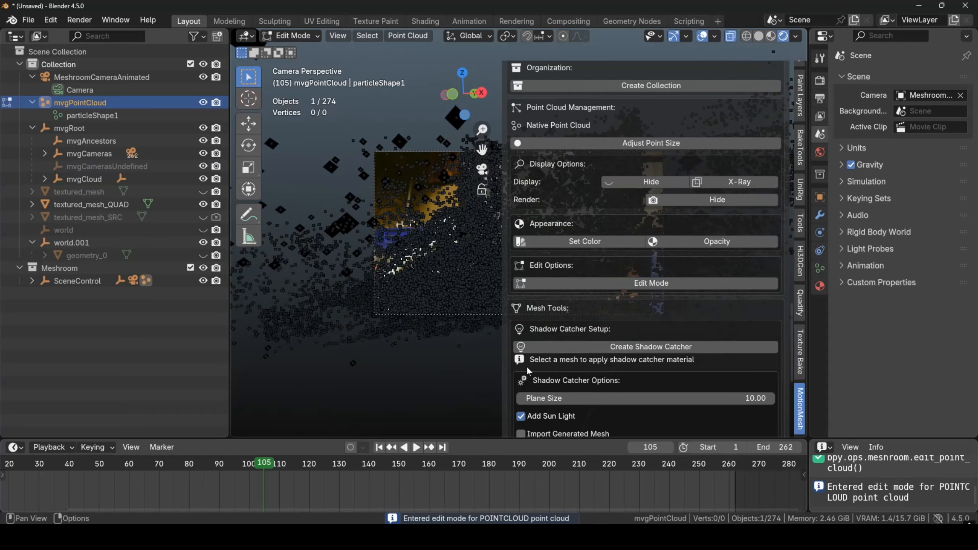
Scrub the timeline to frame 151 to compare the reconstructed scene with the camera footage
{"action": "left_click_drag", "start_coordinate": [284, 465], "coordinate": [214, 464]}
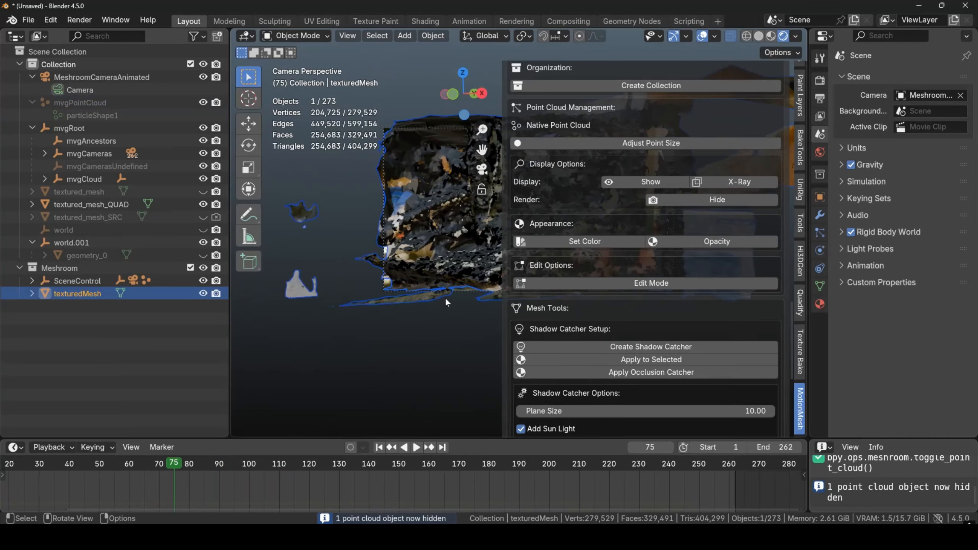
{"action": "left_click_drag", "start_coordinate": [174, 464], "coordinate": [402, 449]}
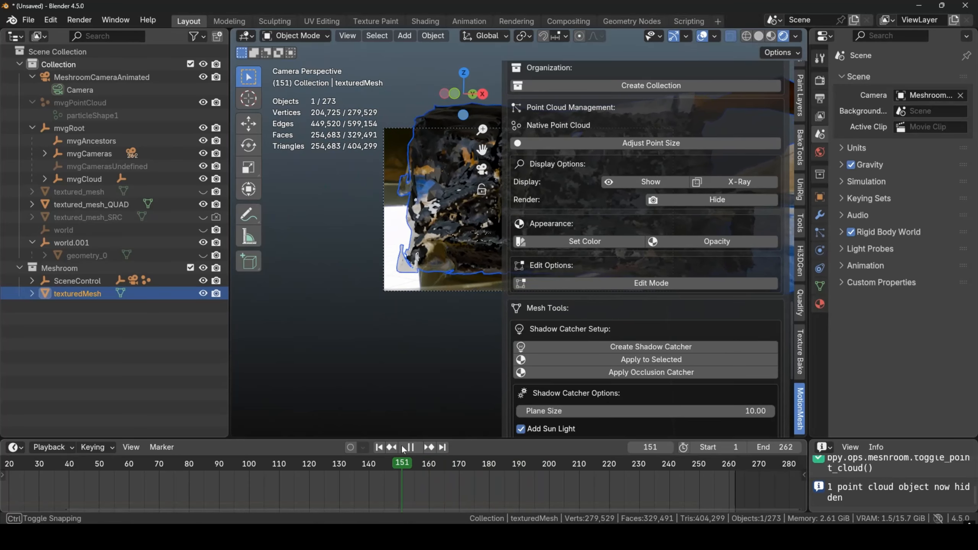